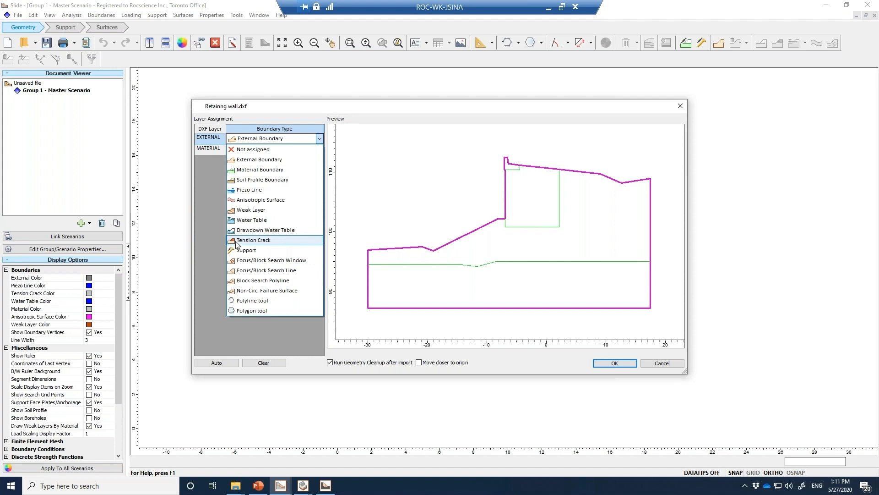
Import Retainng wall.dxf with EXTERNAL as External Boundary and MATERIAL as Material Boundary, running geometry cleanup after import
{"action": "left_click", "coordinate": [218, 207]}
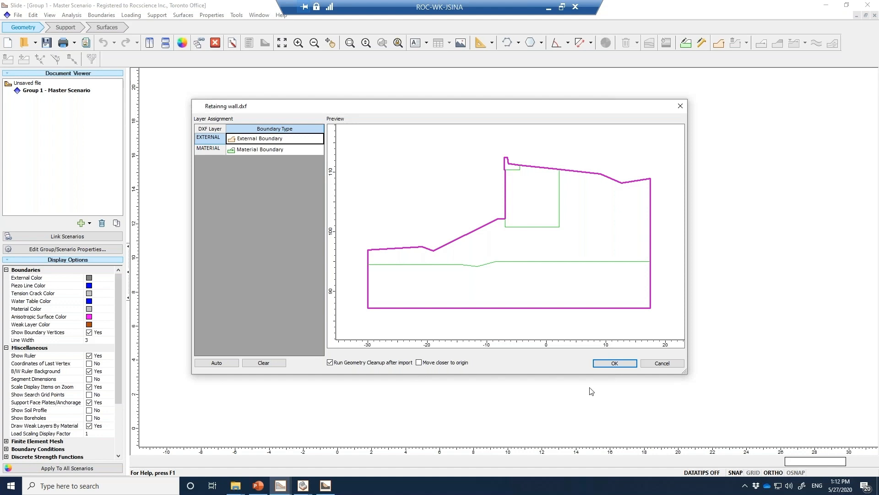
{"action": "left_click", "coordinate": [615, 363]}
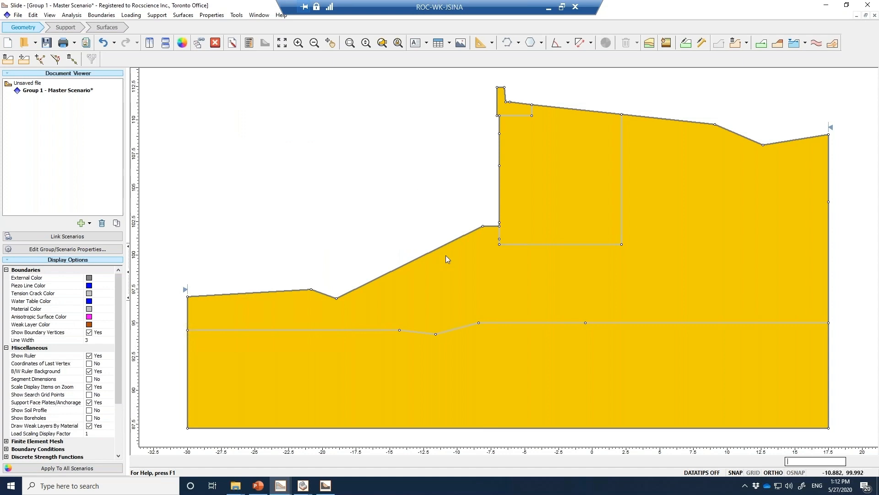
Examine the Material 5 definition in the material properties, then leave without changing anything
{"action": "left_click", "coordinate": [222, 15]}
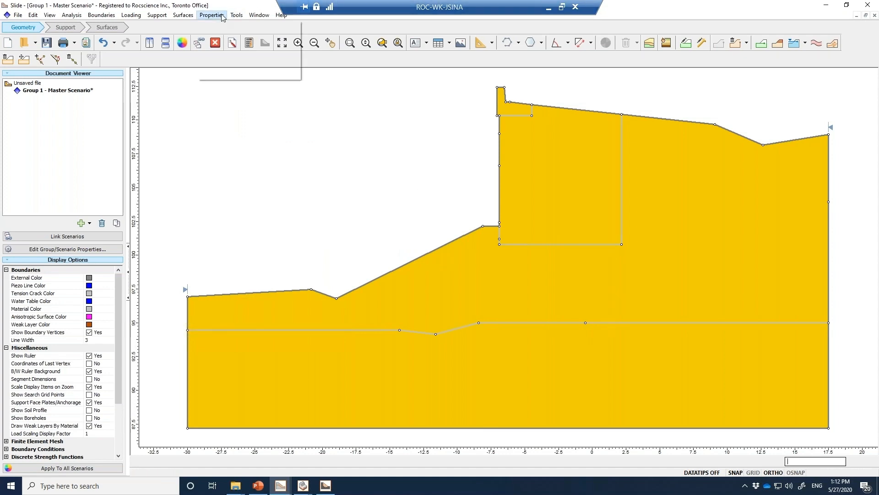
{"action": "left_click", "coordinate": [223, 26]}
{"action": "left_click", "coordinate": [324, 153]}
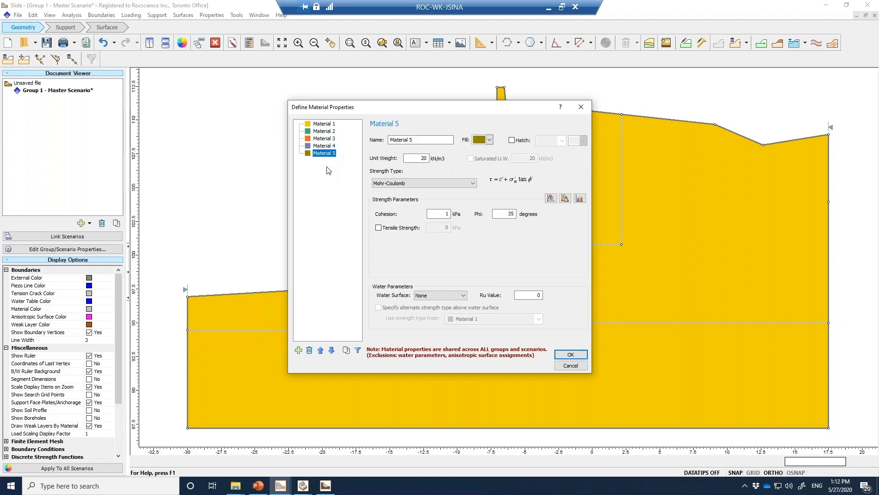
{"action": "left_click", "coordinate": [571, 365]}
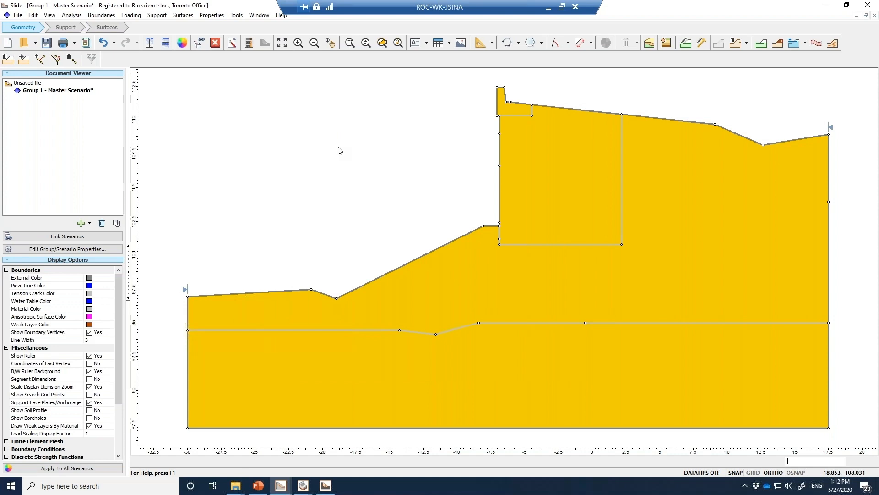
Import all material properties, without the bolts, from the Geotextile Retaining Wall_final file, overwriting the current properties
{"action": "left_click", "coordinate": [19, 15]}
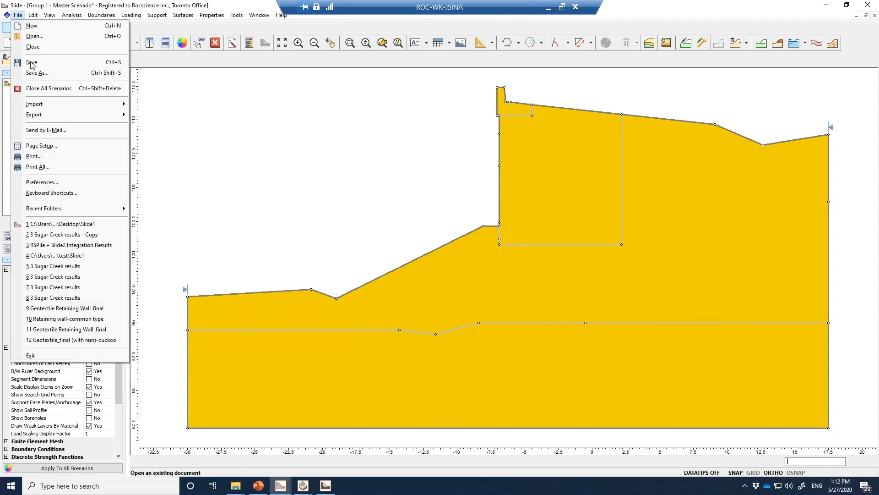
{"action": "mouse_move", "coordinate": [60, 106]}
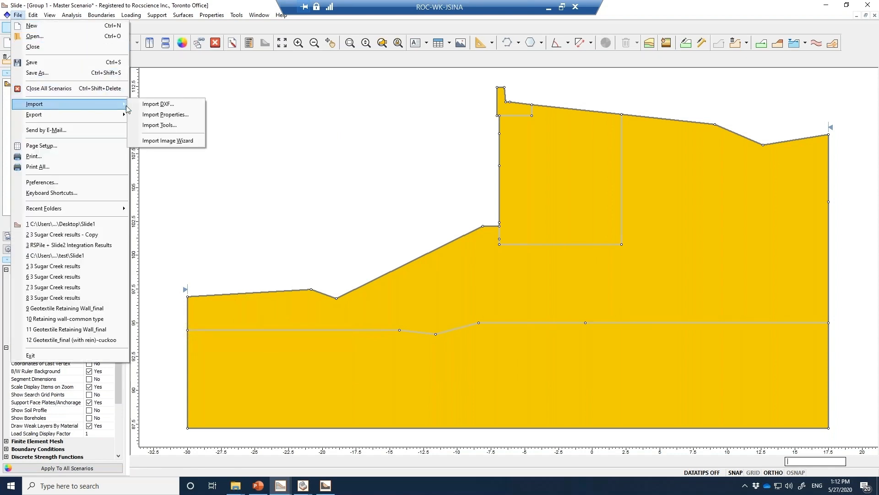
{"action": "left_click", "coordinate": [166, 114]}
{"action": "left_click", "coordinate": [439, 208]}
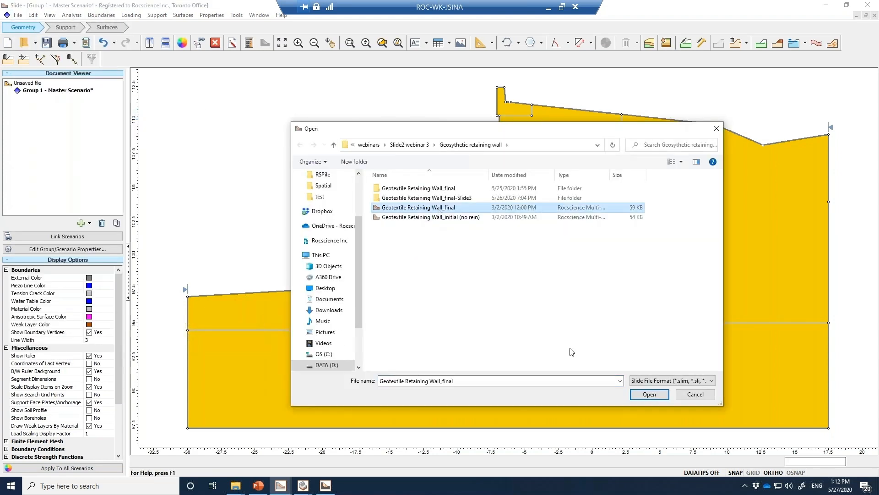
{"action": "left_click", "coordinate": [650, 394]}
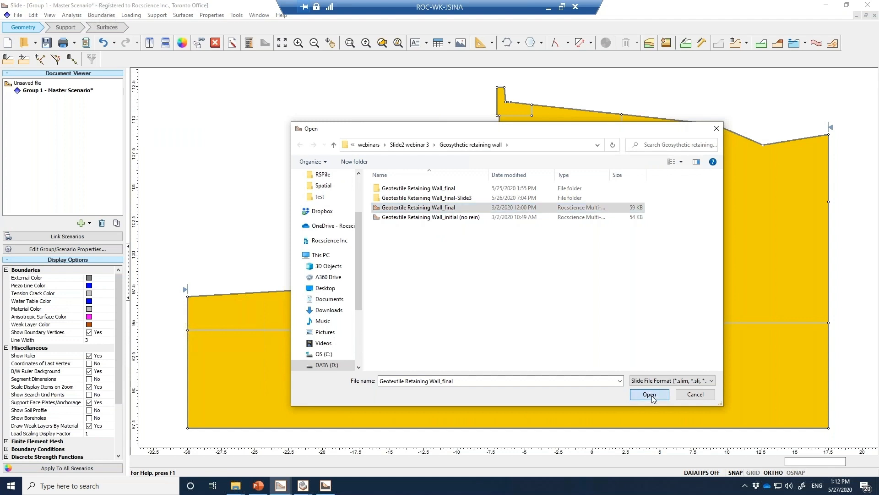
{"action": "left_click", "coordinate": [339, 182]}
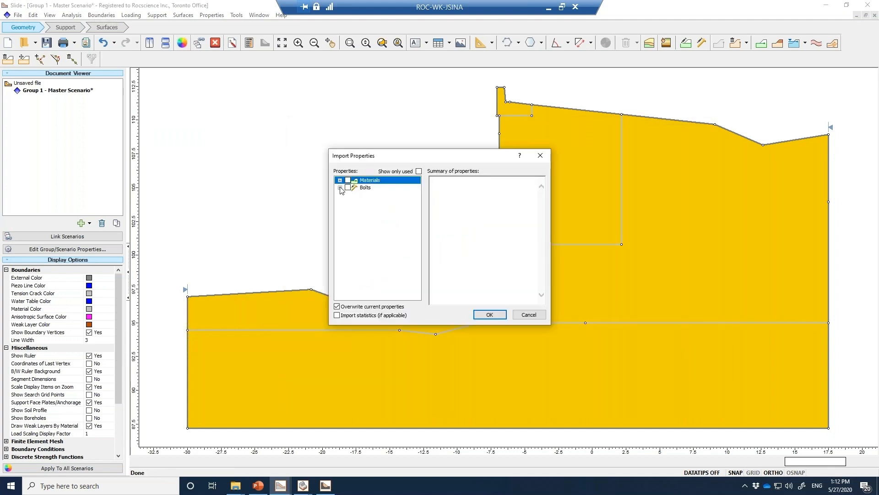
{"action": "left_click", "coordinate": [340, 180]}
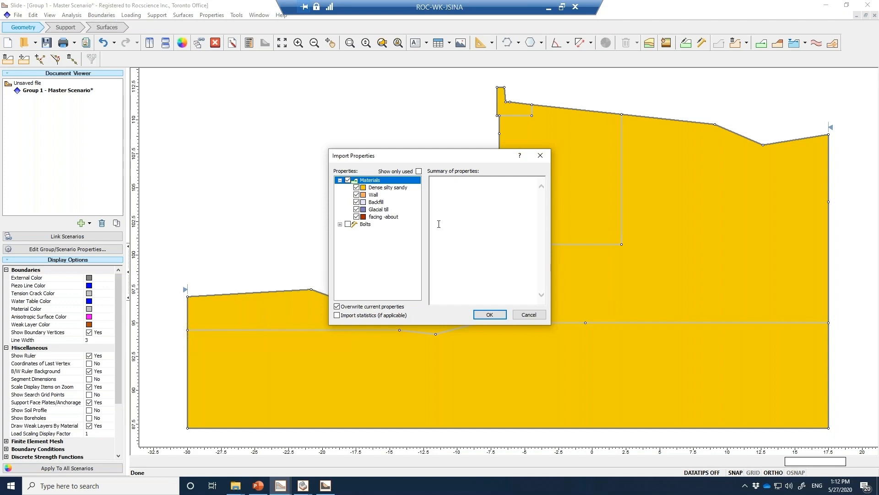
{"action": "left_click", "coordinate": [340, 223]}
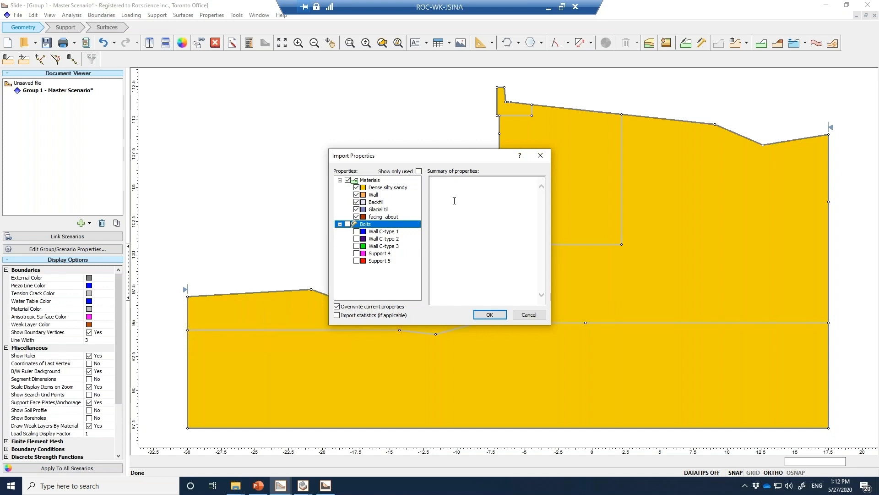
{"action": "left_click", "coordinate": [490, 315]}
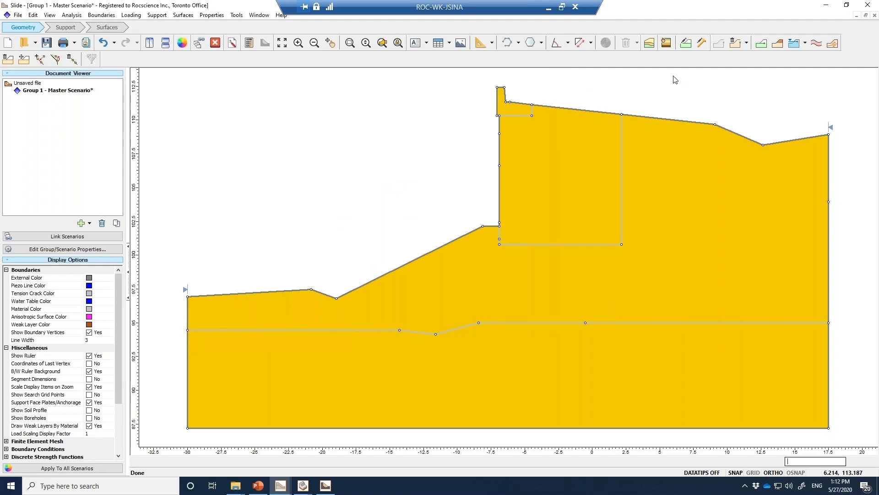
Assign the Wall material to the rectangular block behind the wall face and Backfill to the large surrounding soil region
{"action": "left_click", "coordinate": [666, 43]}
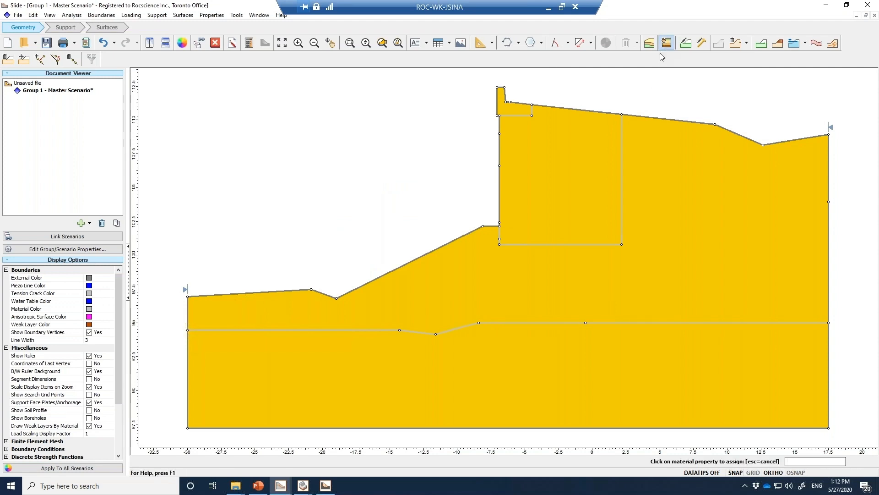
{"action": "left_click_drag", "start_coordinate": [353, 94], "coordinate": [312, 93]}
{"action": "left_click", "coordinate": [313, 146]}
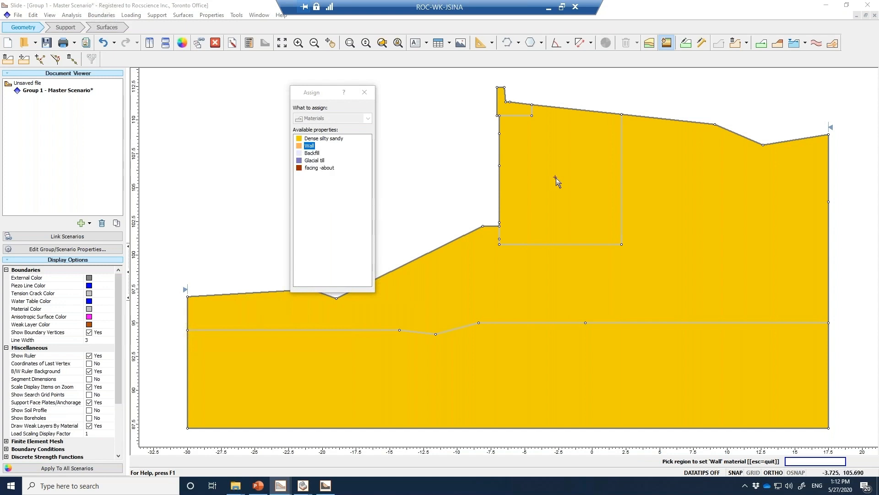
{"action": "left_click", "coordinate": [591, 183]}
{"action": "left_click", "coordinate": [311, 152]}
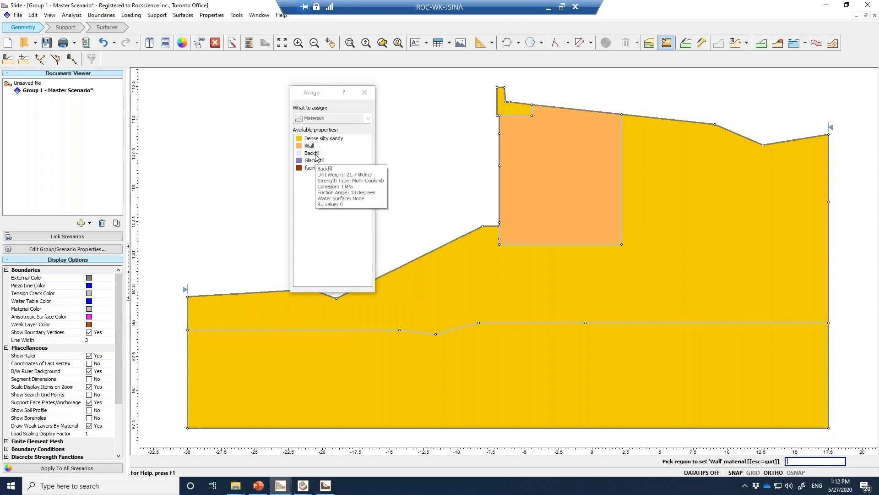
{"action": "left_click", "coordinate": [642, 232]}
Assign Glacial till to the bottom soil layer and facing -about to the small L-shaped cap on the wall
{"action": "left_click", "coordinate": [314, 161]}
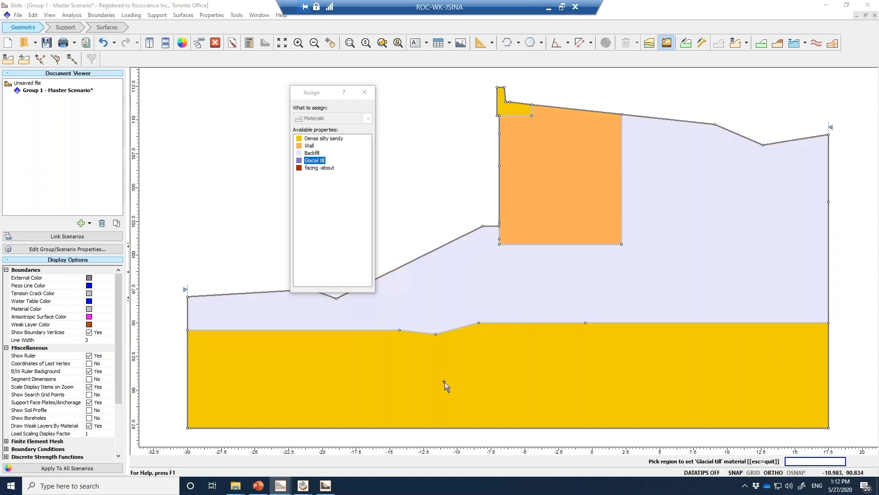
{"action": "left_click", "coordinate": [422, 366]}
{"action": "left_click", "coordinate": [313, 146]}
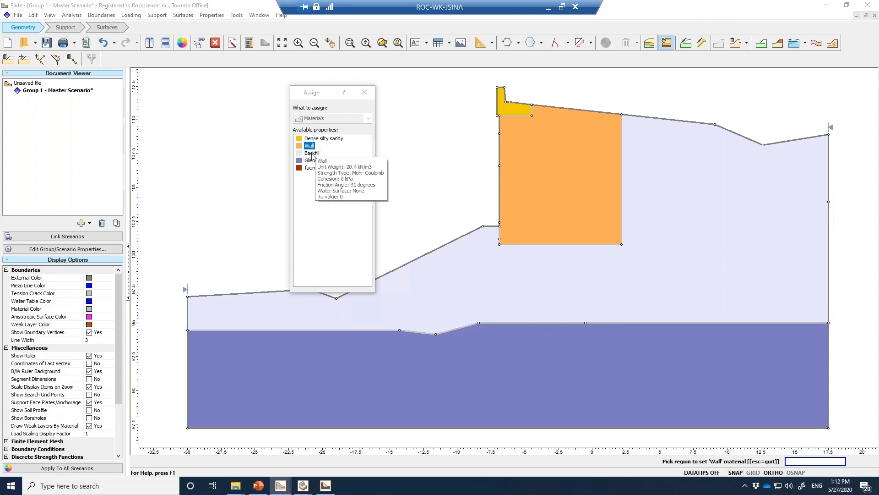
{"action": "left_click", "coordinate": [312, 168]}
{"action": "left_click", "coordinate": [518, 110]}
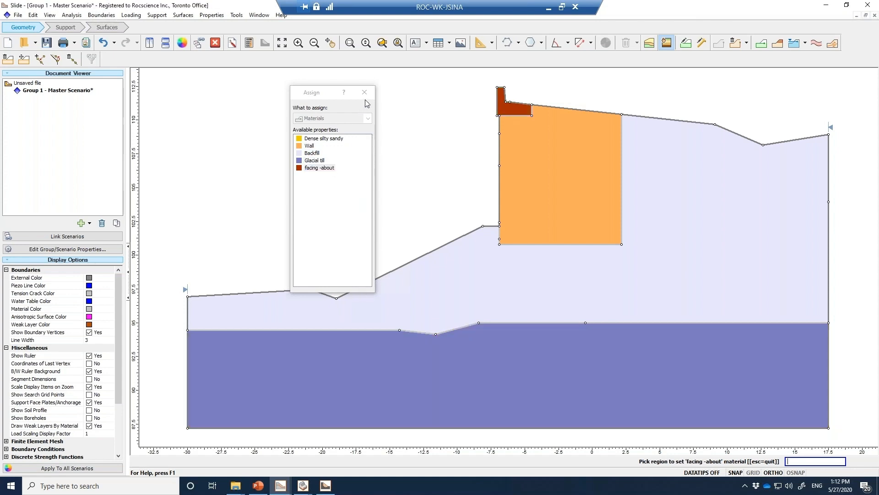
{"action": "left_click", "coordinate": [364, 93]}
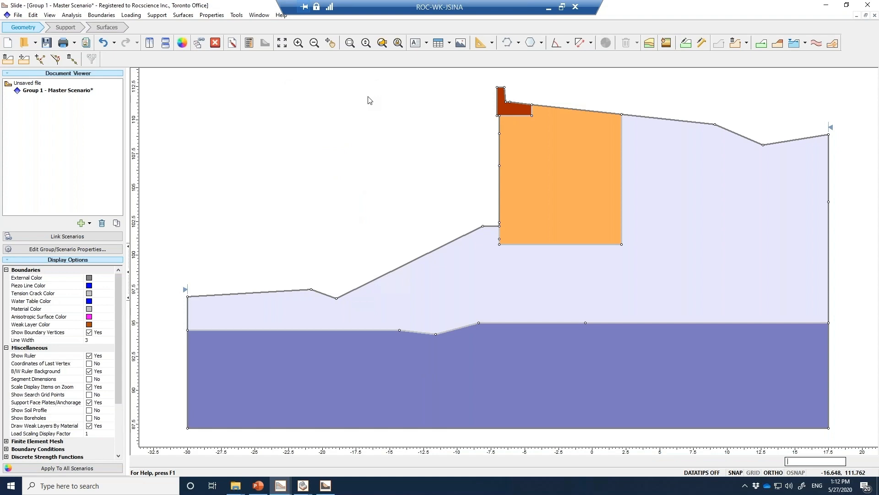
Rename Support 1 as Geosynthetic1 in the support properties
{"action": "left_click", "coordinate": [212, 15]}
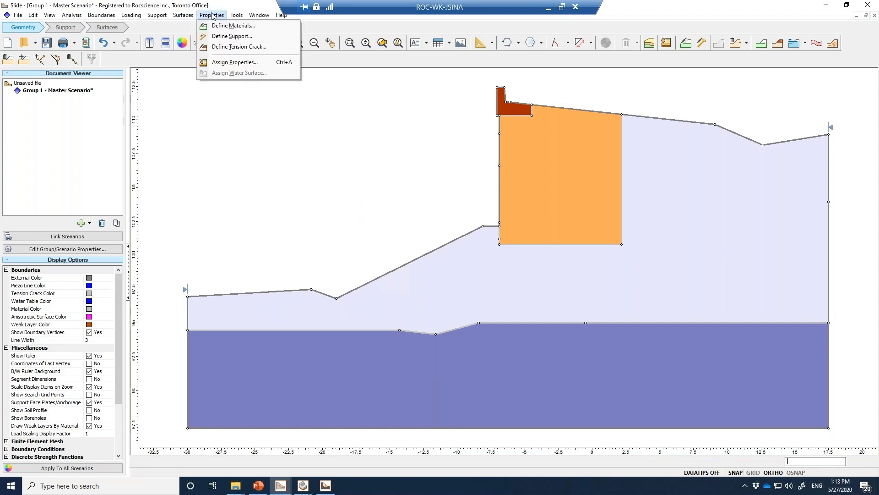
{"action": "left_click", "coordinate": [232, 37]}
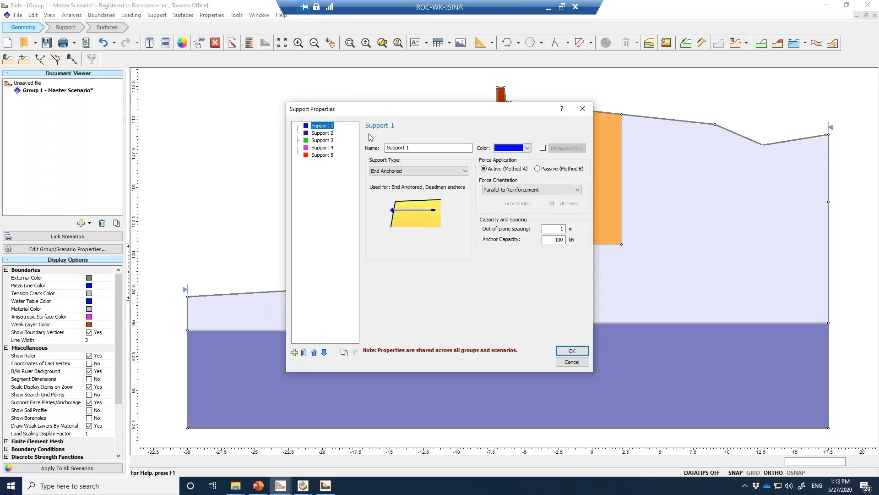
{"action": "type", "text": "Gyn"}
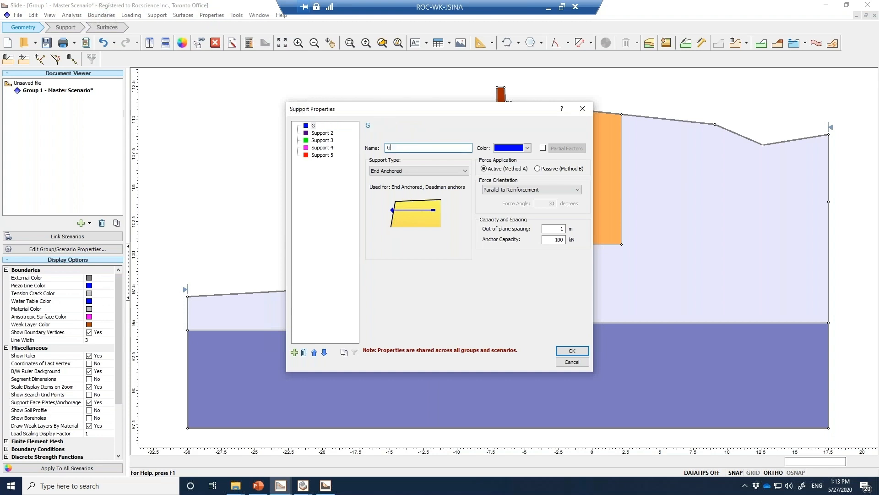
{"action": "key", "text": "BackSpace"}
{"action": "key", "text": "BackSpace"}
{"action": "type", "text": "eosynthetic1"}
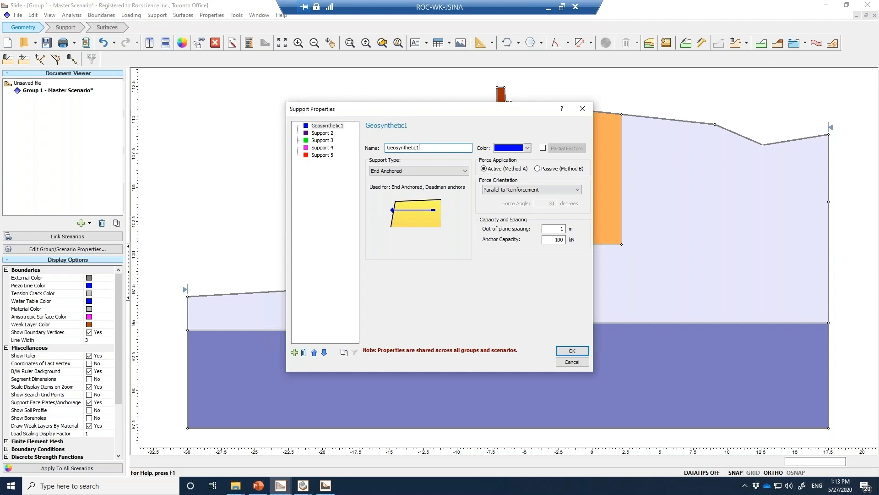
Rename Support 2 as Geosynthetic2 and Support 3 as Geosynthetic3, reusing the first support's name
{"action": "double_click", "coordinate": [429, 147]}
{"action": "key", "text": "ctrl+c"}
{"action": "left_click", "coordinate": [328, 133]}
{"action": "double_click", "coordinate": [415, 148]}
{"action": "key", "text": "ctrl+v"}
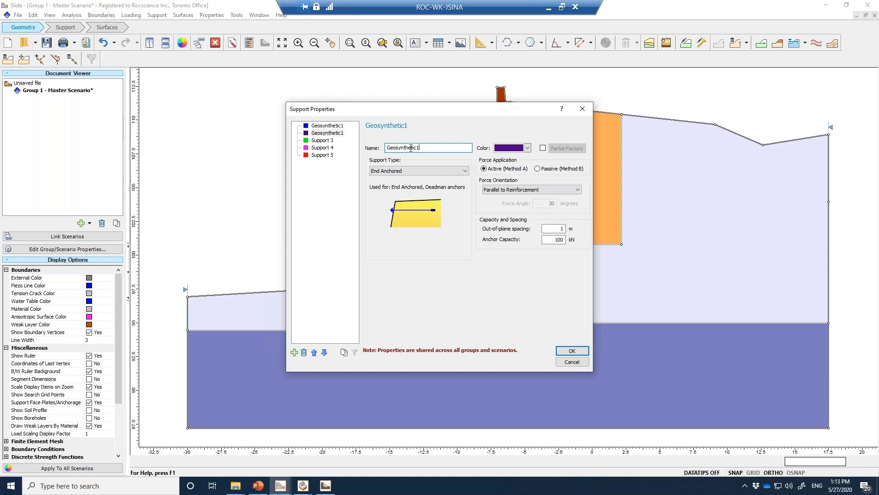
{"action": "left_click", "coordinate": [323, 140]}
{"action": "double_click", "coordinate": [395, 148]}
{"action": "key", "text": "ctrl+v"}
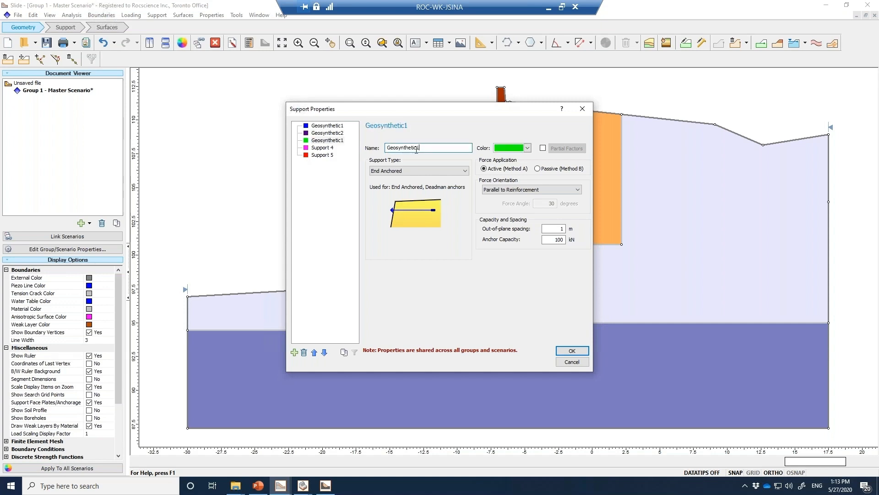
Set the support type of Geosynthetic1 to Geosynthetic
{"action": "left_click", "coordinate": [327, 125]}
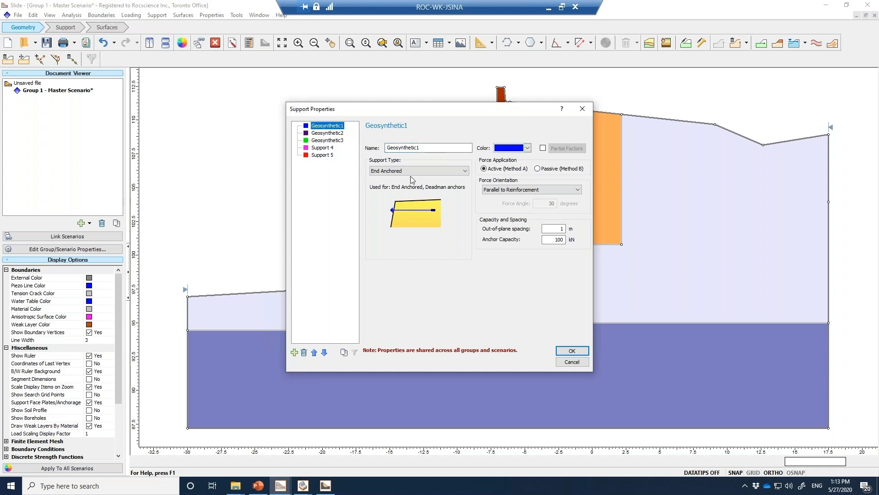
{"action": "left_click", "coordinate": [413, 170]}
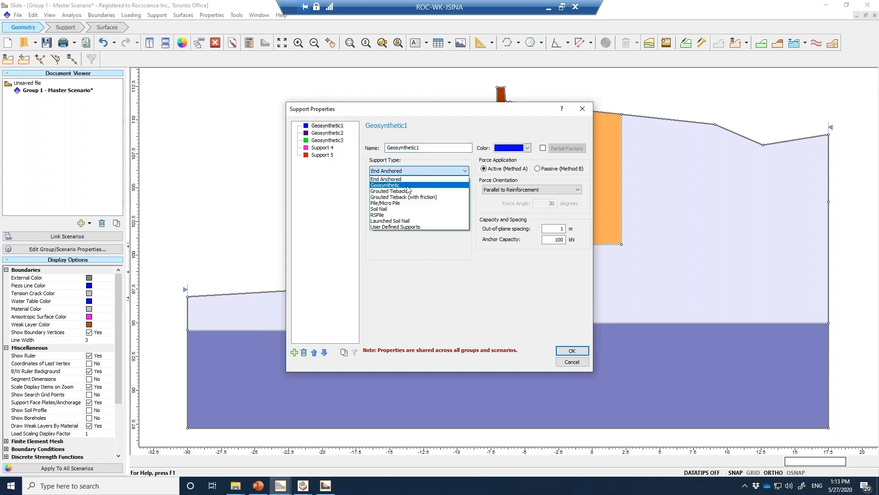
{"action": "left_click", "coordinate": [410, 185]}
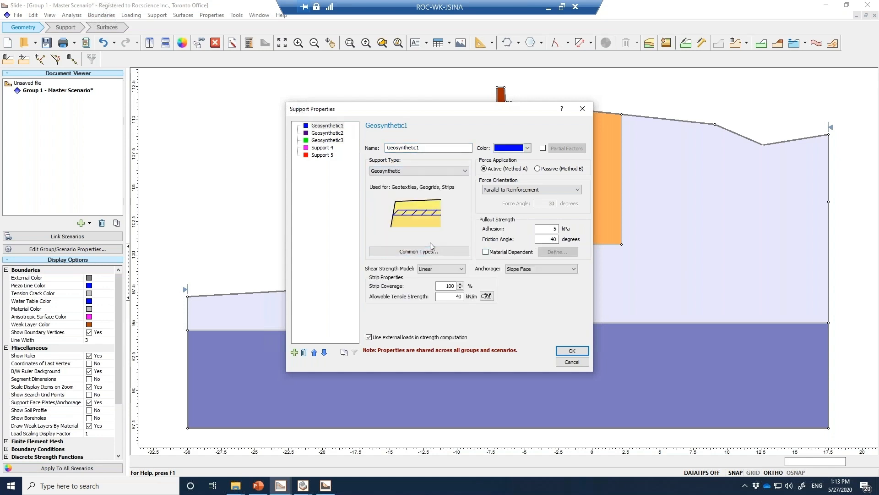
Select the Tensar RE580 geogrid from Tensar International's Tensar RE set as the common type for Geosynthetic1
{"action": "left_click", "coordinate": [405, 248]}
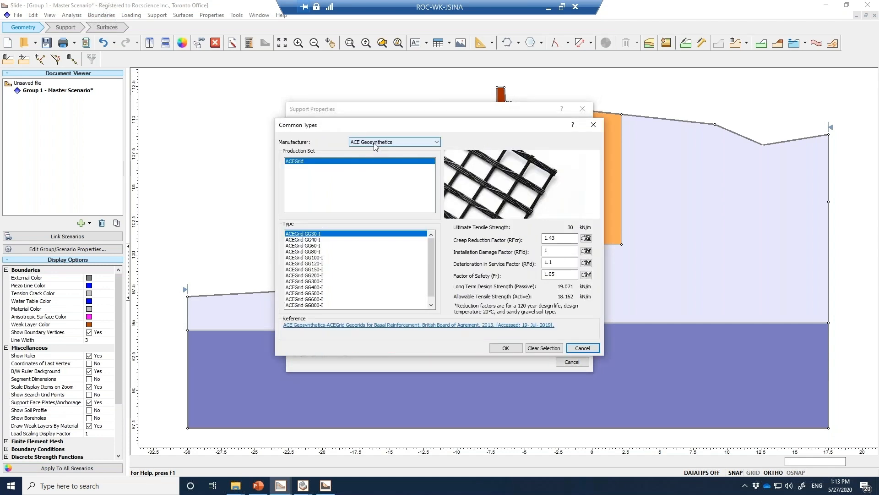
{"action": "left_click_drag", "start_coordinate": [458, 126], "coordinate": [387, 126]}
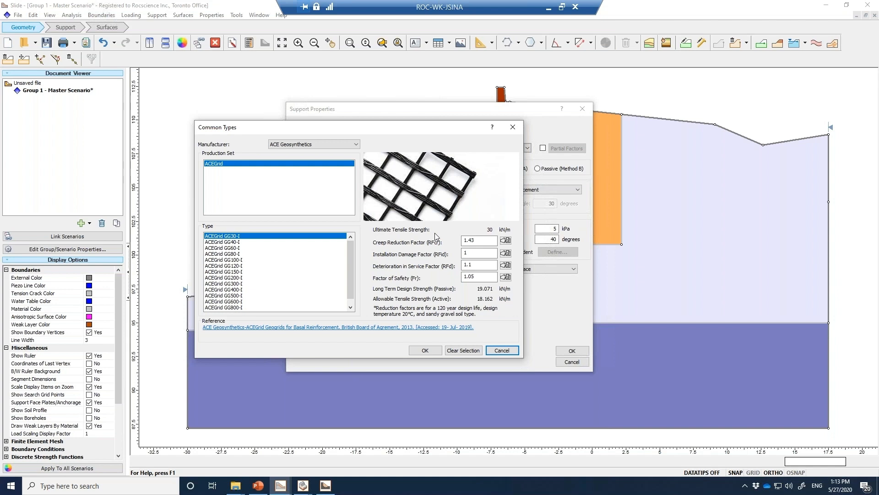
{"action": "left_click", "coordinate": [294, 144]}
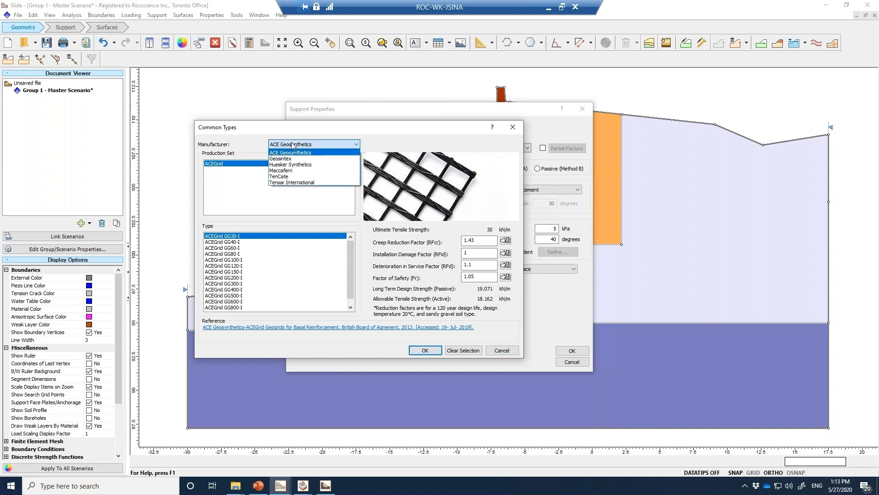
{"action": "left_click", "coordinate": [298, 183]}
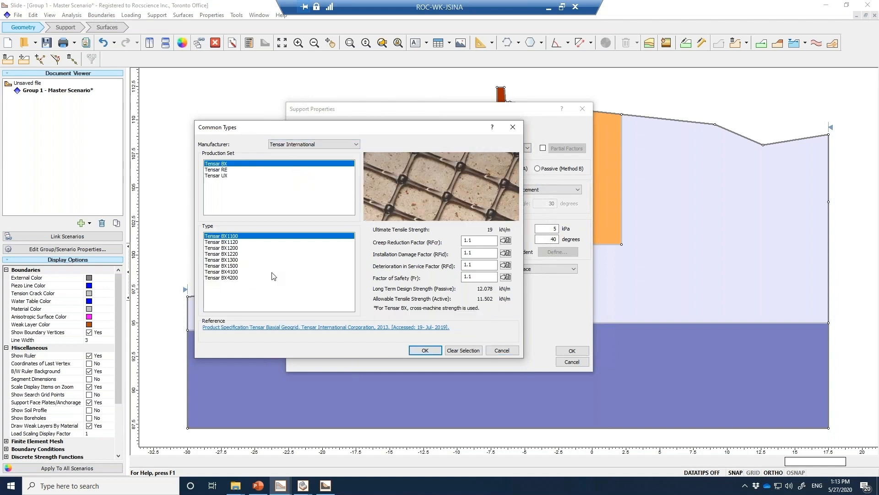
{"action": "left_click", "coordinate": [224, 170]}
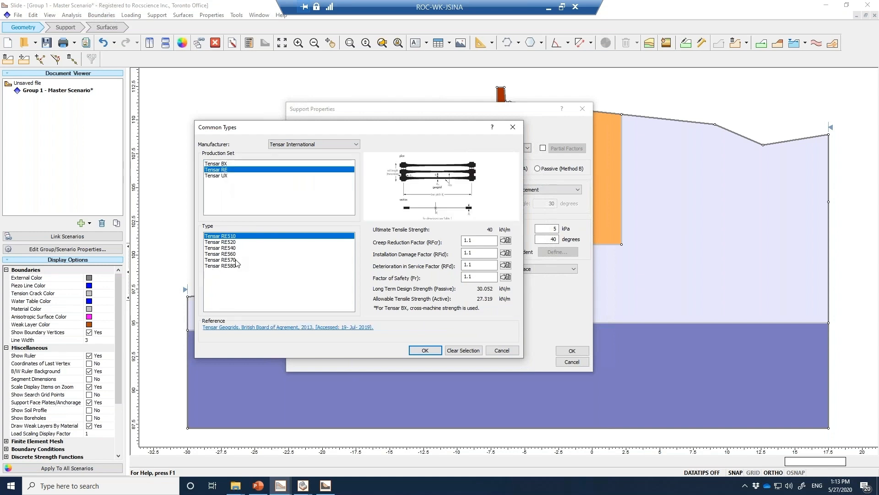
{"action": "left_click", "coordinate": [232, 267]}
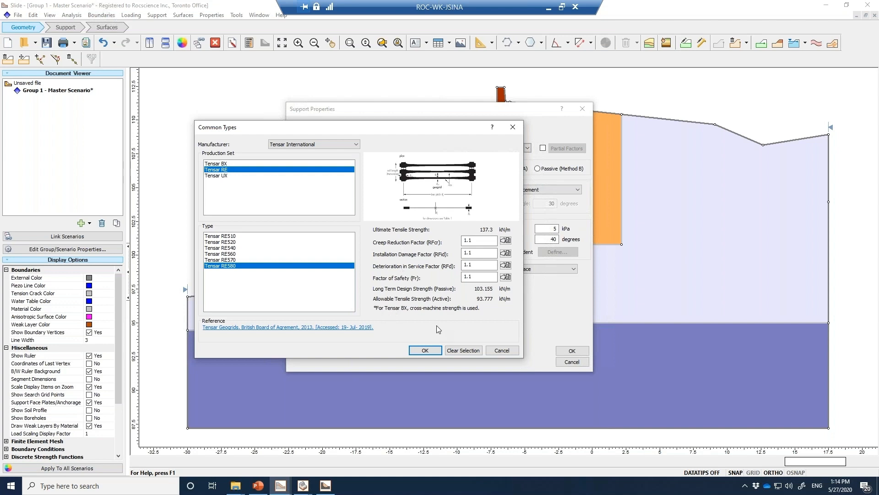
Review the reference creep factor ranges by polymer without changing the reduction factor, and apply the Tensar RE580 selection to Geosynthetic1
{"action": "left_click", "coordinate": [505, 240]}
{"action": "left_click_drag", "start_coordinate": [366, 191], "coordinate": [295, 197]}
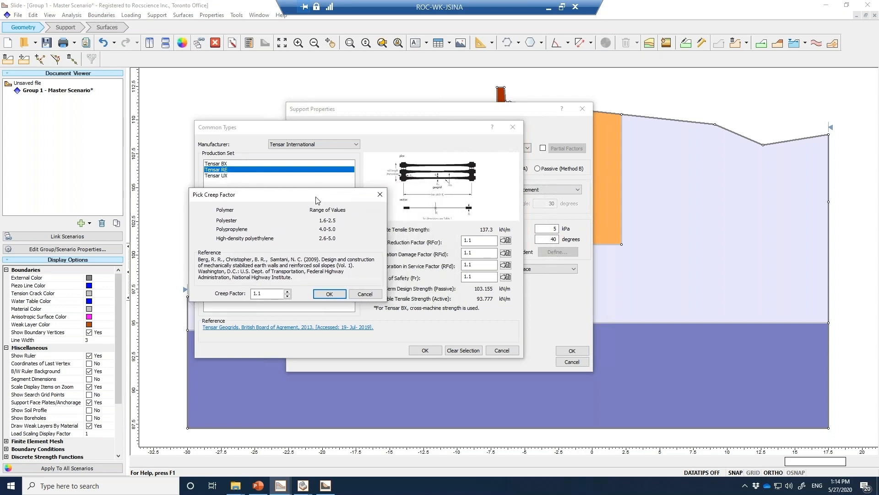
{"action": "left_click", "coordinate": [365, 294]}
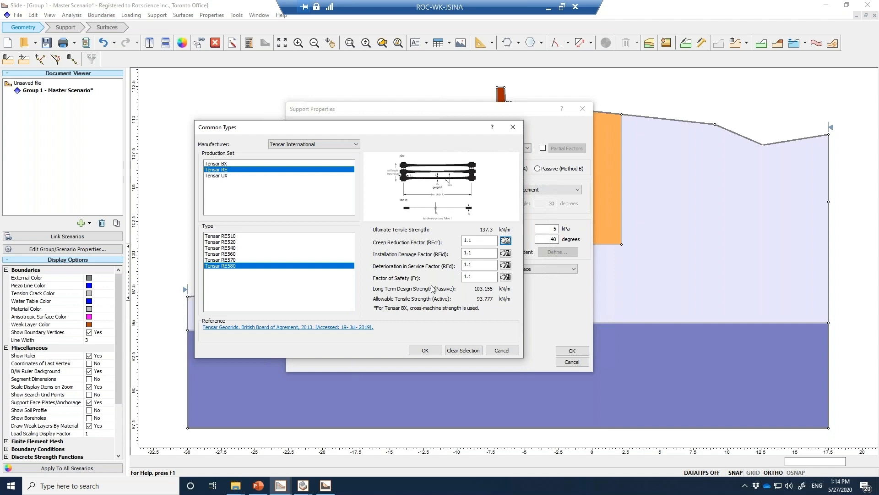
{"action": "left_click_drag", "start_coordinate": [476, 240], "coordinate": [449, 240]}
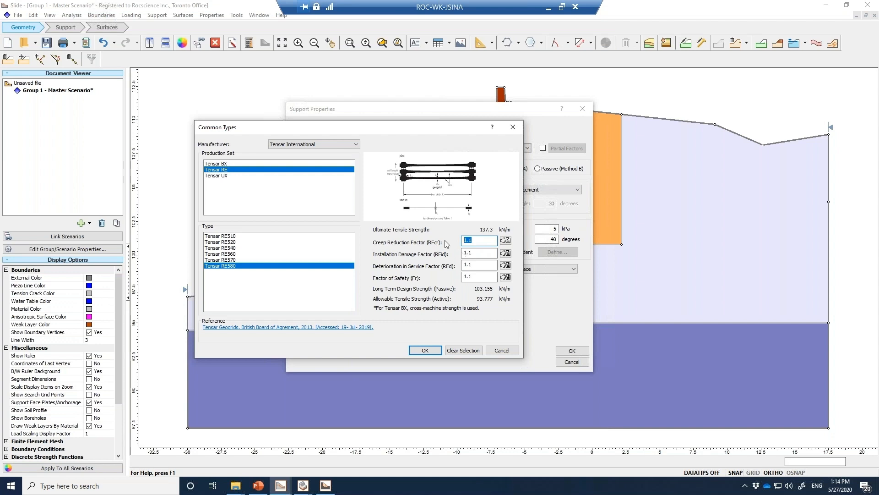
{"action": "left_click", "coordinate": [505, 240]}
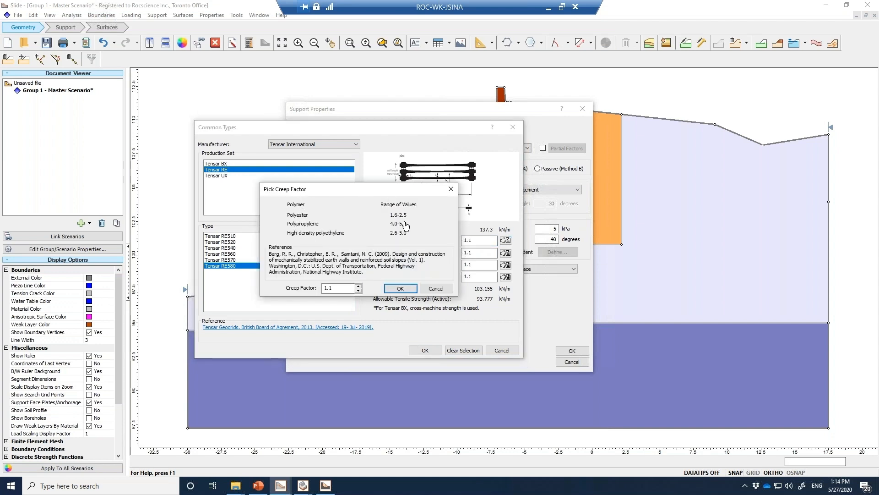
{"action": "left_click", "coordinate": [433, 289]}
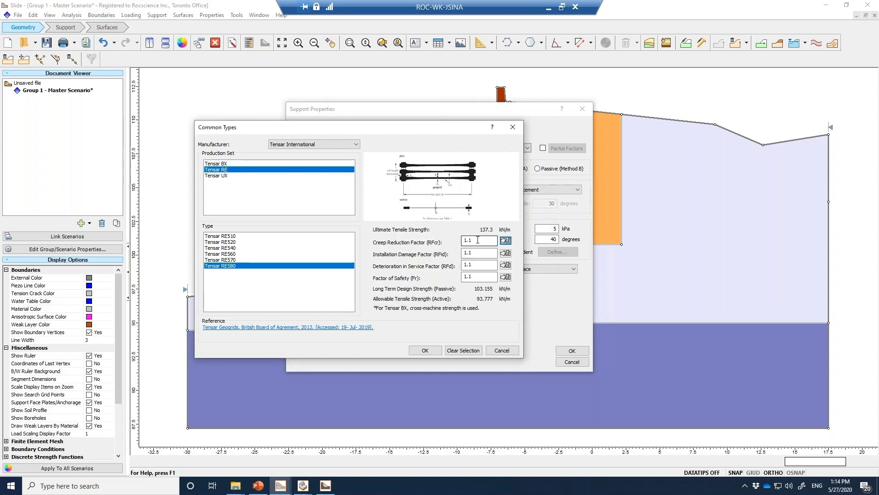
{"action": "left_click", "coordinate": [425, 350]}
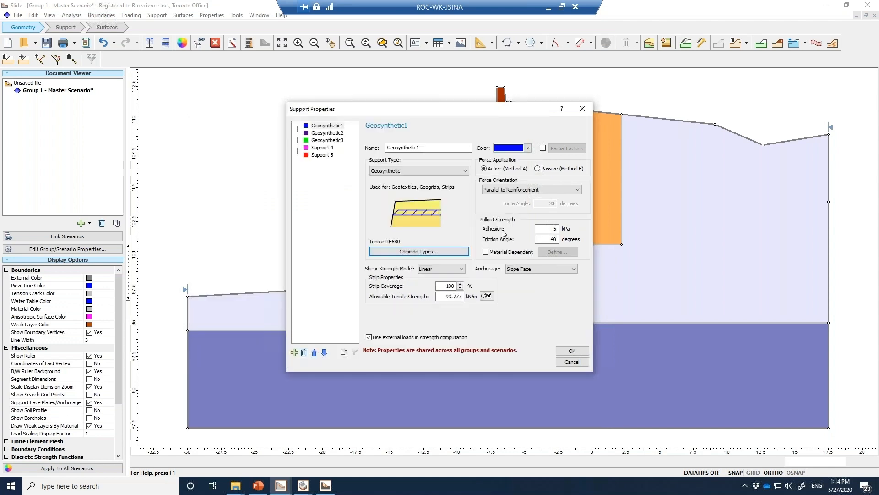
Define Geosynthetic2 as a Geosynthetic support using Tensar RE560 from Tensar International's Tensar RE set
{"action": "left_click", "coordinate": [333, 138]}
{"action": "left_click", "coordinate": [397, 176]}
{"action": "left_click", "coordinate": [394, 190]}
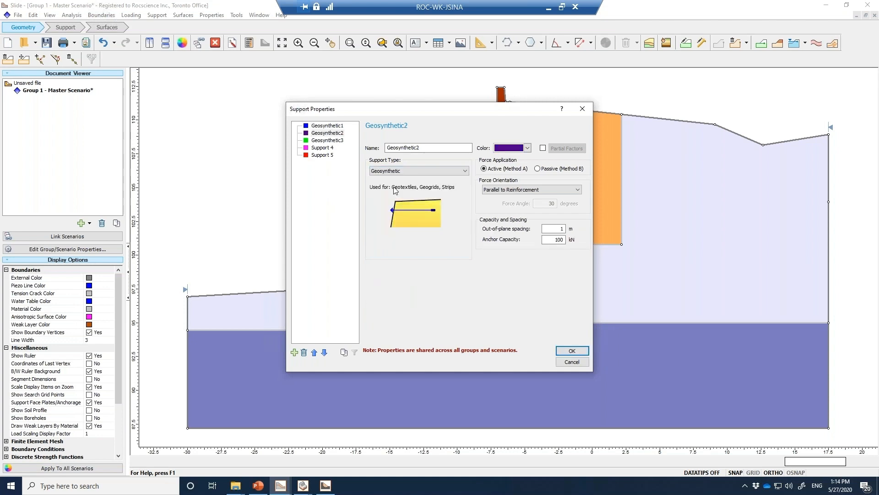
{"action": "left_click", "coordinate": [416, 255]}
{"action": "left_click", "coordinate": [372, 146]}
{"action": "left_click", "coordinate": [379, 179]}
{"action": "left_click", "coordinate": [305, 168]}
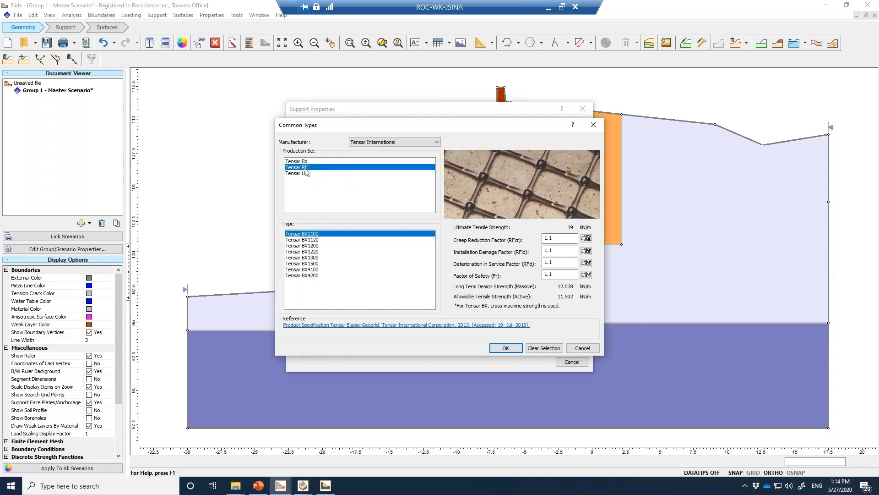
{"action": "left_click", "coordinate": [312, 251]}
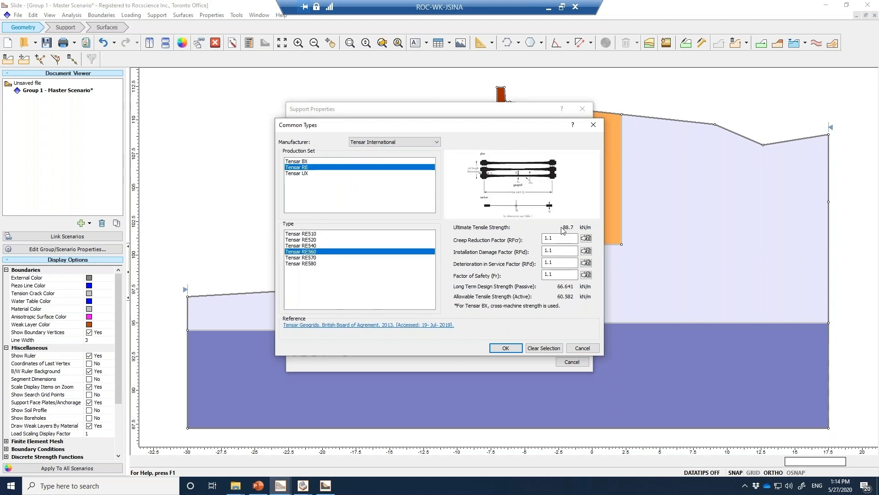
{"action": "left_click", "coordinate": [518, 351]}
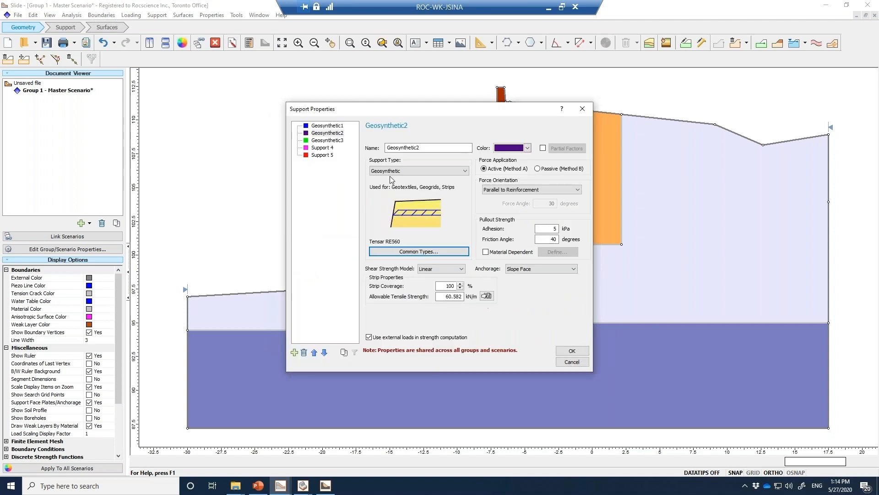
Define Geosynthetic3 as a Geosynthetic support using Tensar RE520 from Tensar International's Tensar RE set, and accept the support properties
{"action": "left_click", "coordinate": [326, 140]}
{"action": "left_click", "coordinate": [425, 171]}
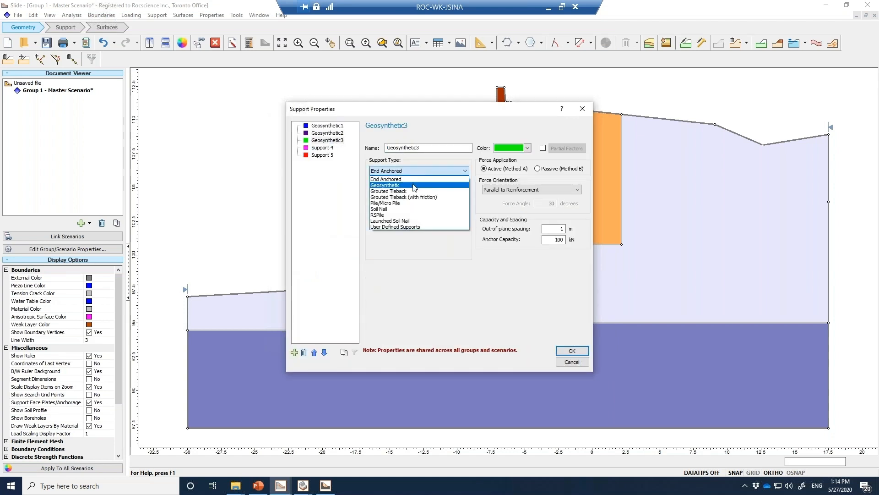
{"action": "left_click", "coordinate": [412, 184]}
{"action": "left_click", "coordinate": [403, 251]}
{"action": "left_click", "coordinate": [376, 142]}
{"action": "left_click", "coordinate": [375, 180]}
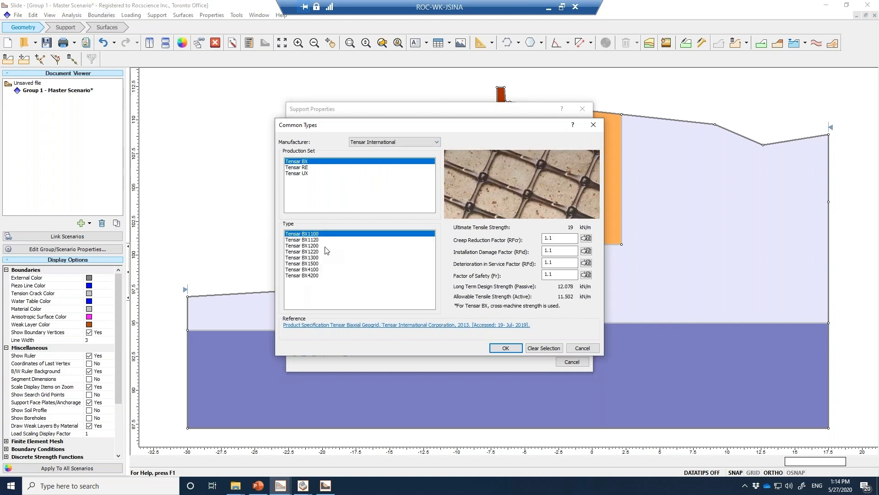
{"action": "left_click", "coordinate": [314, 240]}
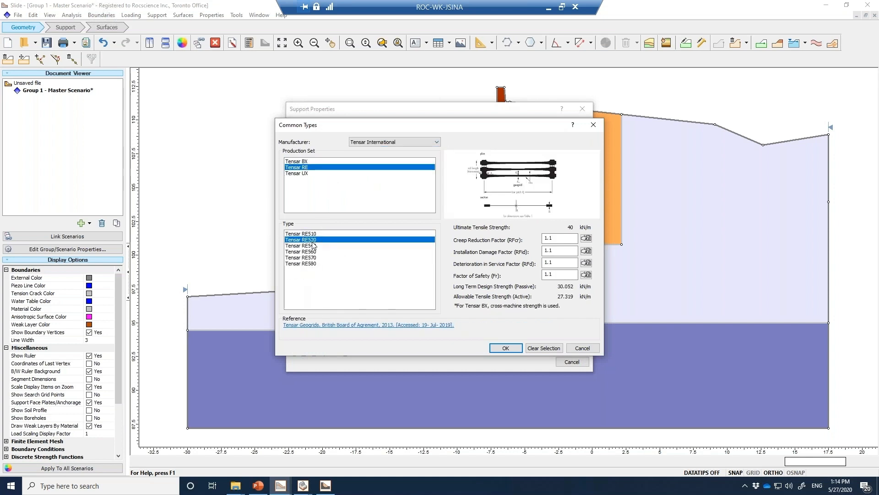
{"action": "left_click", "coordinate": [505, 348]}
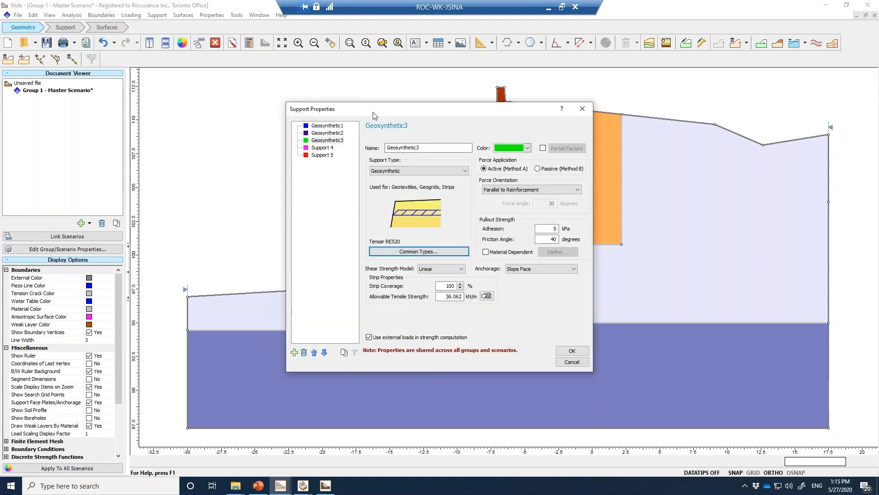
{"action": "left_click", "coordinate": [572, 351]}
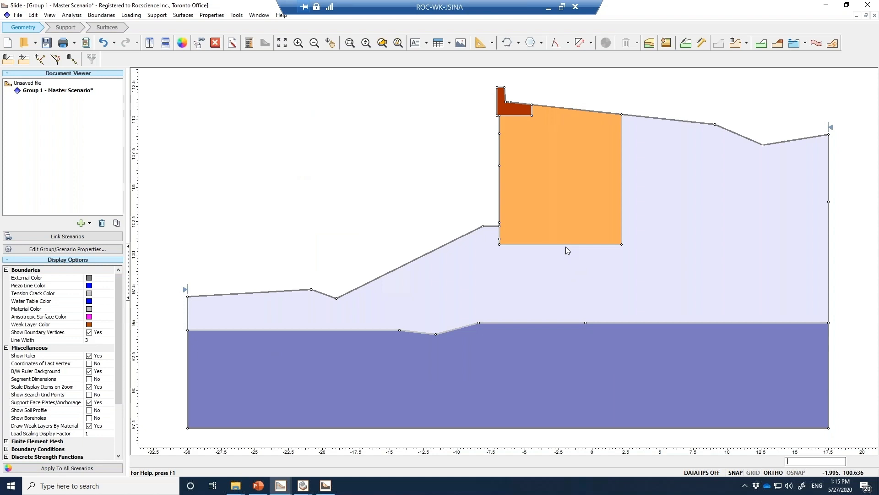
Add a horizontal Geosynthetic1 support pattern, 9 m long at 0.6 m spacing along the boundary, on the lowest part of the wall face
{"action": "left_click", "coordinate": [156, 15]}
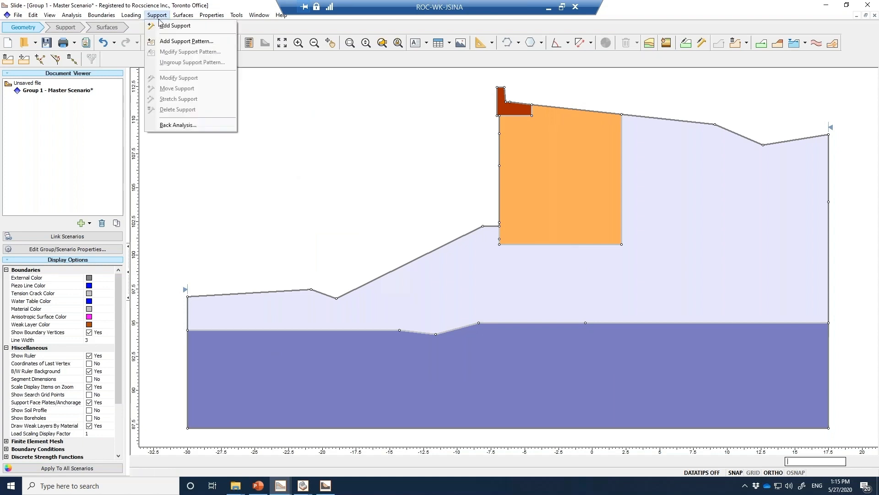
{"action": "left_click", "coordinate": [181, 40]}
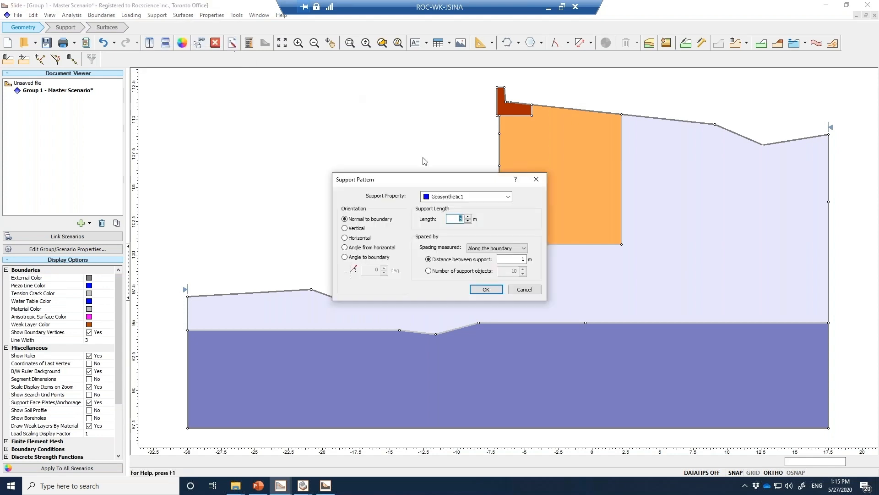
{"action": "left_click", "coordinate": [360, 238]}
{"action": "left_click_drag", "start_coordinate": [441, 182], "coordinate": [346, 173]}
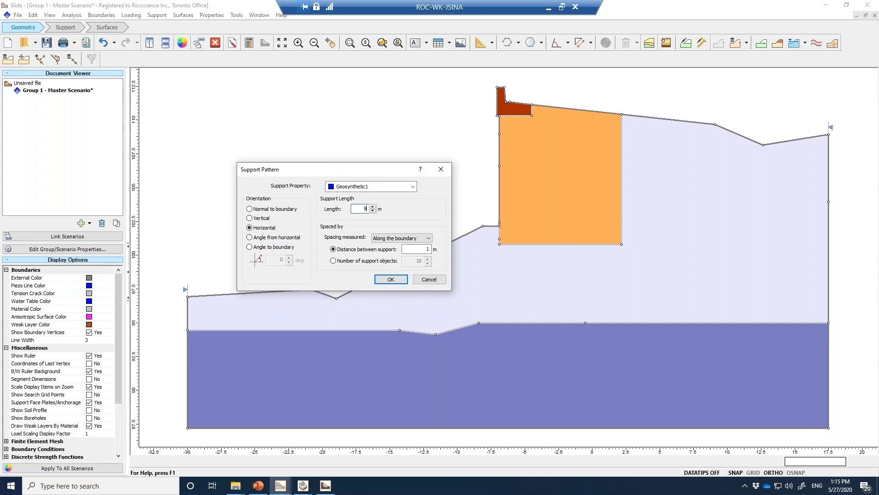
{"action": "double_click", "coordinate": [415, 249]}
{"action": "left_click", "coordinate": [398, 281]}
{"action": "left_click", "coordinate": [499, 238]}
{"action": "left_click", "coordinate": [501, 233]}
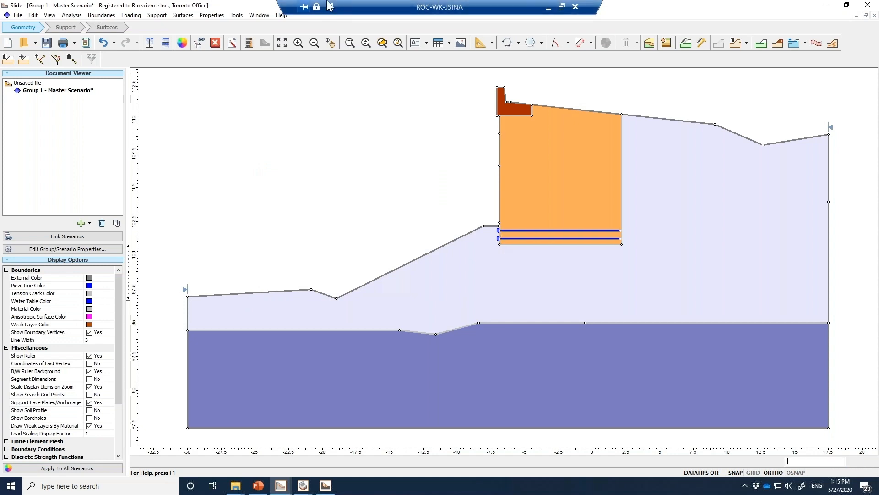
Add another horizontal Geosynthetic1 pattern, 9 m long at 0.6 m spacing, from the slope bench up to the wall face's middle vertex
{"action": "left_click", "coordinate": [183, 15]}
{"action": "mouse_move", "coordinate": [157, 15]}
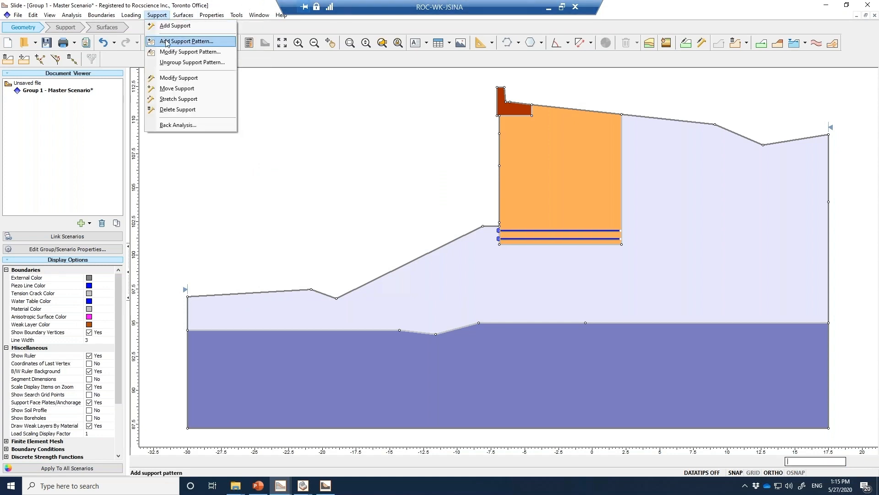
{"action": "left_click", "coordinate": [183, 41]}
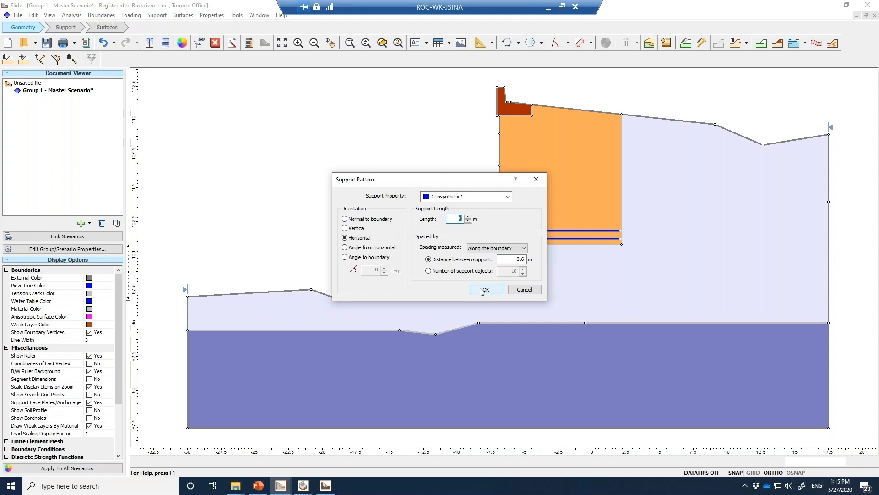
{"action": "left_click", "coordinate": [484, 289]}
{"action": "left_click", "coordinate": [500, 224]}
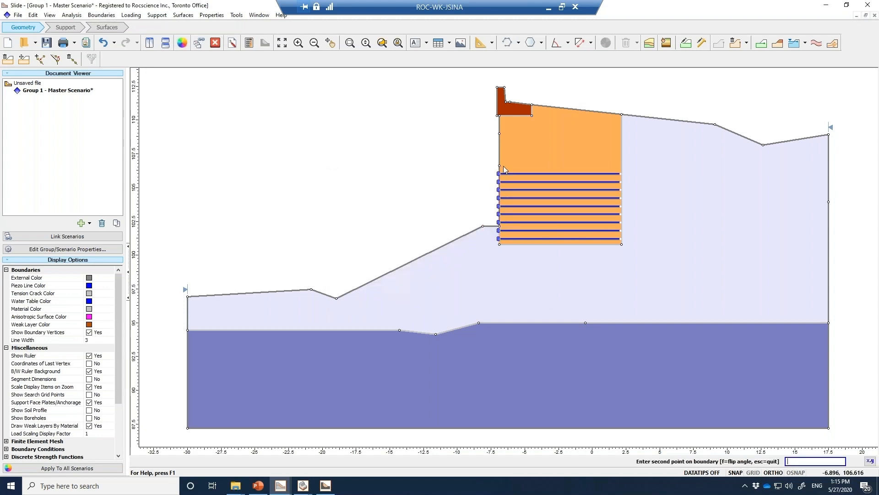
{"action": "left_click", "coordinate": [500, 167]}
Add a horizontal Geosynthetic2 support pattern from the wall face's middle vertex up to the next vertex
{"action": "left_click", "coordinate": [156, 15]}
{"action": "left_click", "coordinate": [186, 39]}
{"action": "left_click", "coordinate": [447, 197]}
{"action": "left_click", "coordinate": [447, 218]}
{"action": "left_click", "coordinate": [484, 289]}
{"action": "left_click", "coordinate": [499, 168]}
{"action": "left_click", "coordinate": [499, 135]}
Add a horizontal Geosynthetic3 support pattern on the top segment of the wall face, up to the base of the red facing block
{"action": "left_click", "coordinate": [156, 16]}
{"action": "left_click", "coordinate": [185, 39]}
{"action": "left_click", "coordinate": [449, 197]}
{"action": "left_click", "coordinate": [456, 227]}
{"action": "left_click", "coordinate": [485, 289]}
{"action": "left_click", "coordinate": [499, 133]}
{"action": "left_click", "coordinate": [499, 116]}
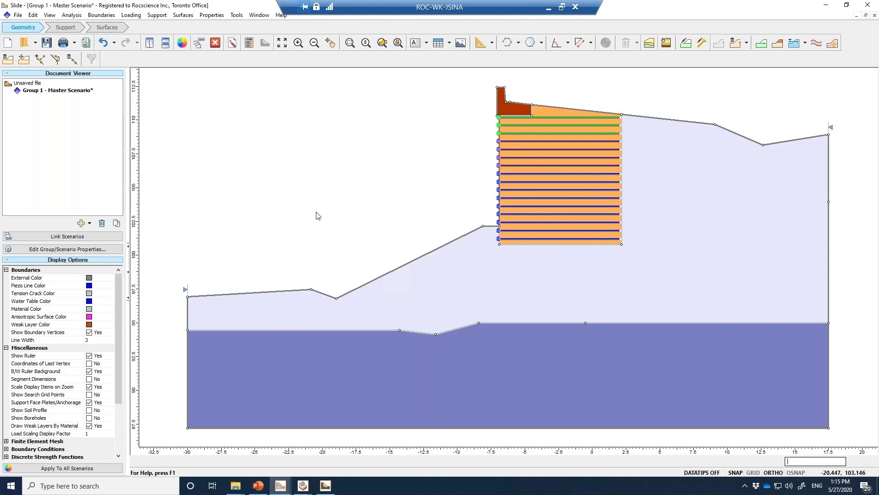
Make Spencer the only analysis method in the project settings, turning off Janbu simplified
{"action": "left_click", "coordinate": [77, 16]}
{"action": "left_click", "coordinate": [80, 26]}
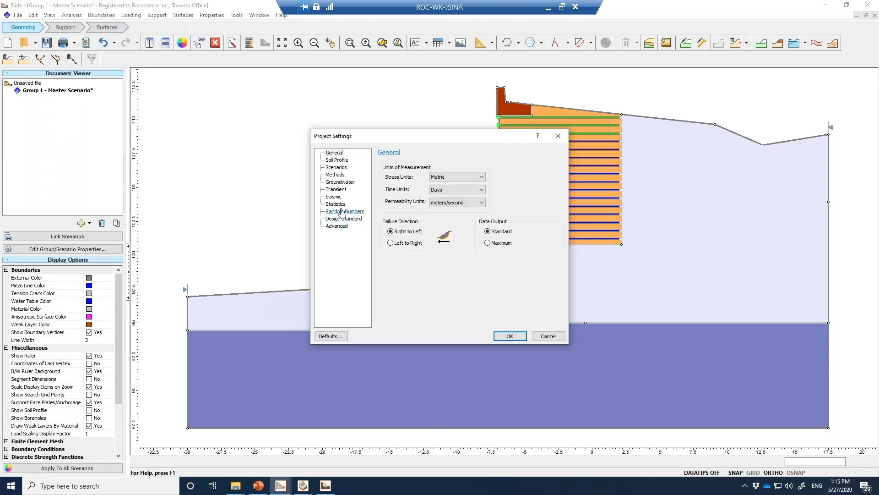
{"action": "left_click", "coordinate": [344, 177]}
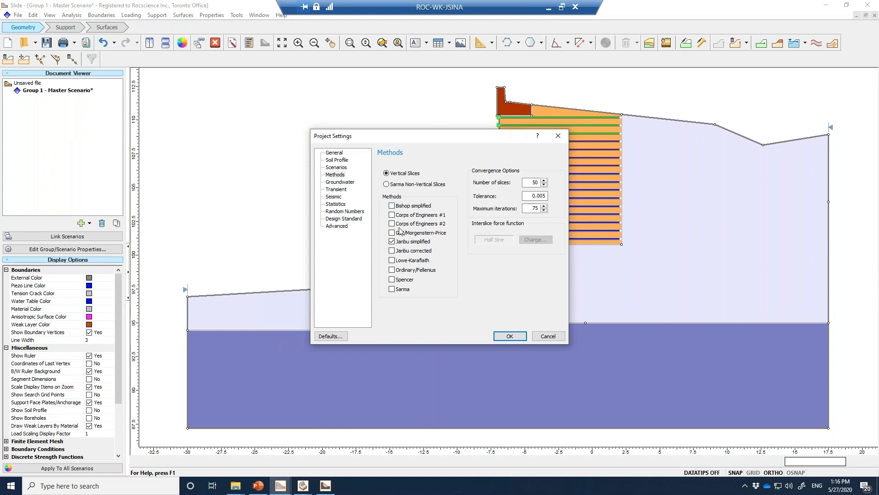
{"action": "left_click", "coordinate": [401, 242]}
{"action": "left_click", "coordinate": [402, 280]}
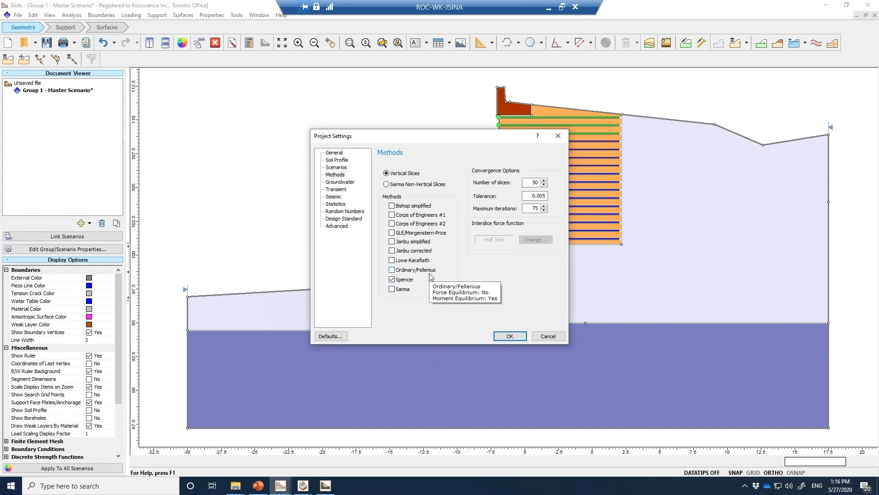
{"action": "left_click", "coordinate": [510, 337]}
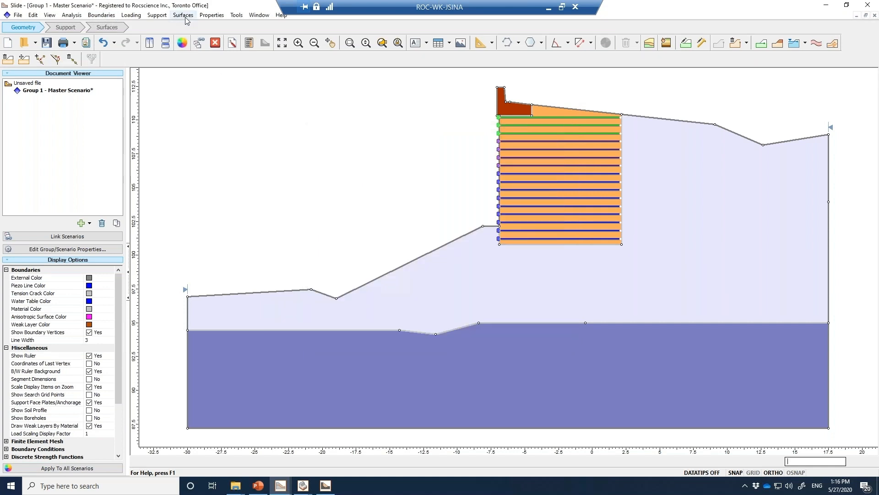
Set the slip surface type to Non-Circular with Cuckoo Search, keeping surface optimization on with Surface Altering
{"action": "left_click", "coordinate": [183, 15]}
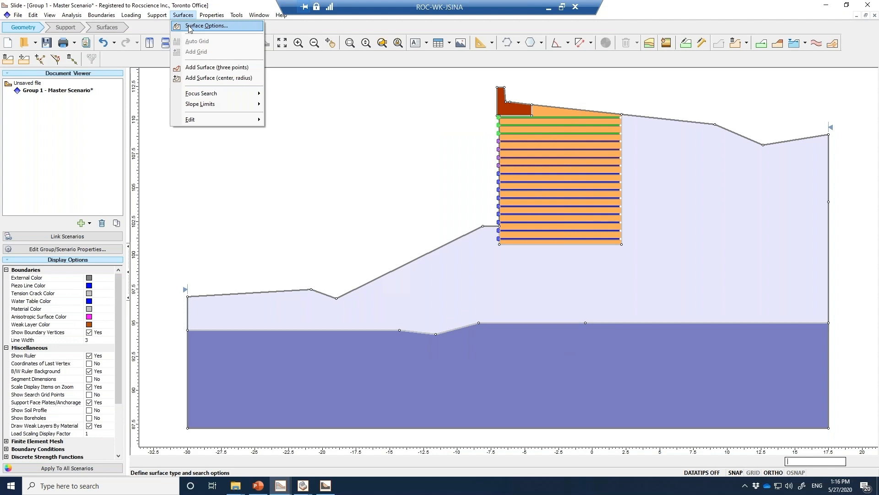
{"action": "left_click", "coordinate": [202, 26]}
{"action": "mouse_move", "coordinate": [391, 253]}
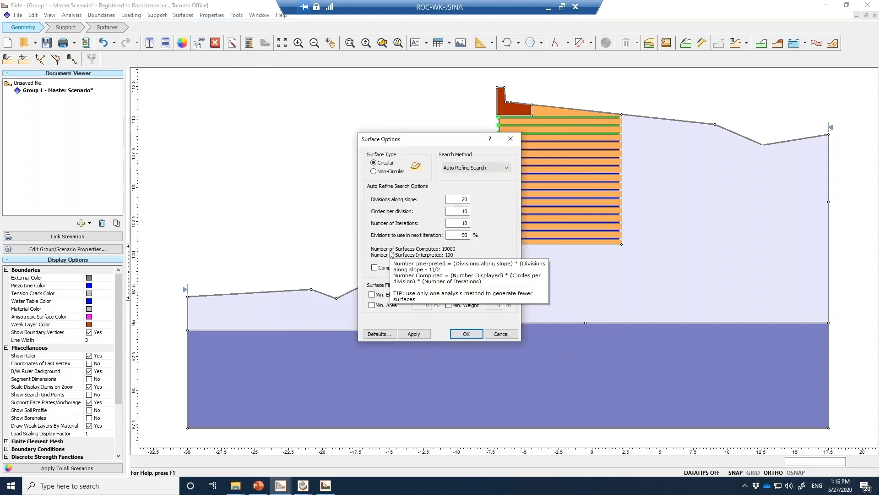
{"action": "left_click", "coordinate": [389, 172]}
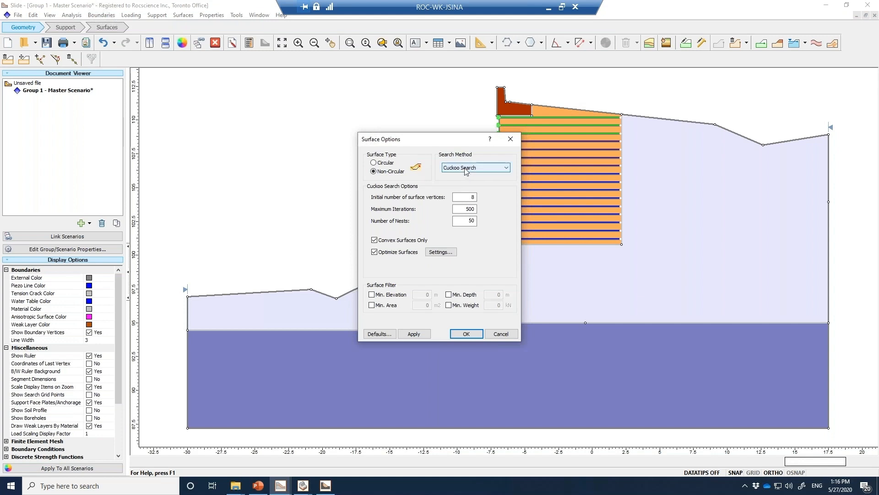
{"action": "left_click", "coordinate": [440, 252]}
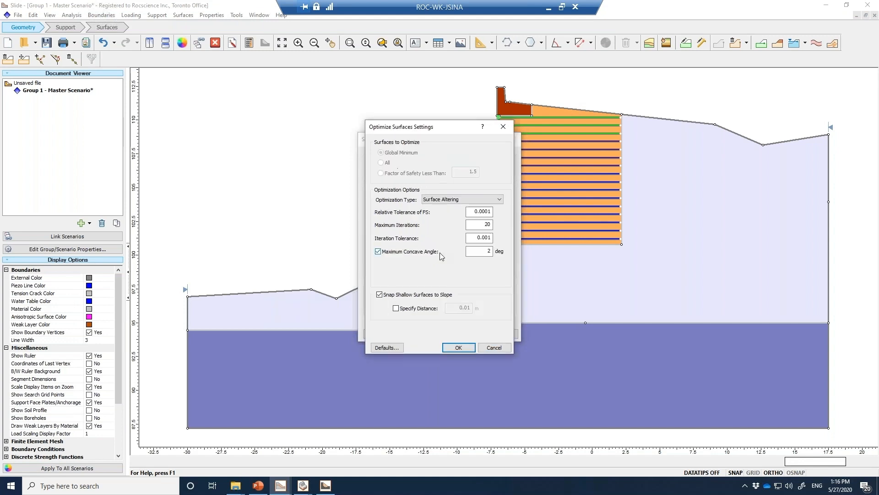
{"action": "left_click", "coordinate": [465, 348]}
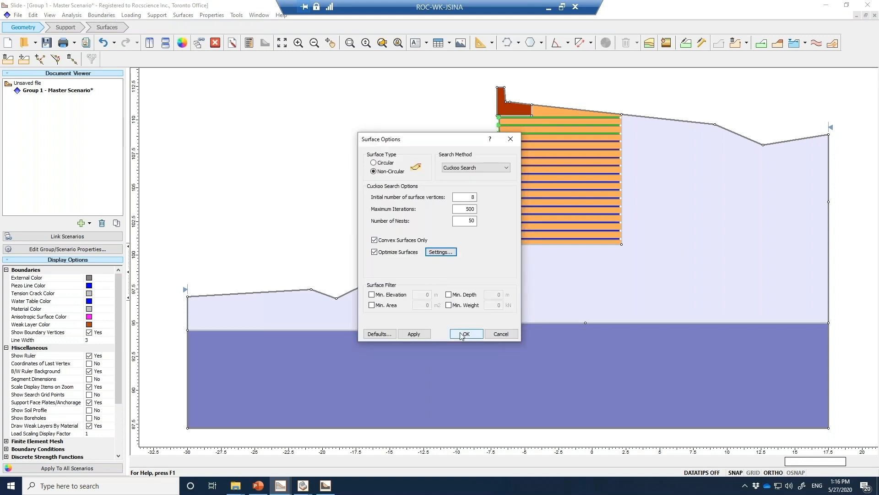
{"action": "left_click", "coordinate": [463, 334]}
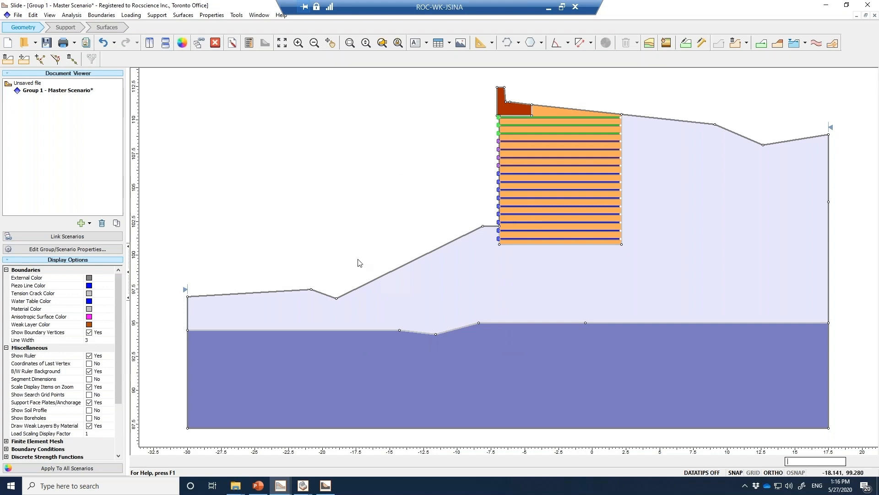
Review the Wall material's unit weight and strength parameters in the material properties
{"action": "left_click", "coordinate": [202, 15]}
{"action": "left_click", "coordinate": [220, 25]}
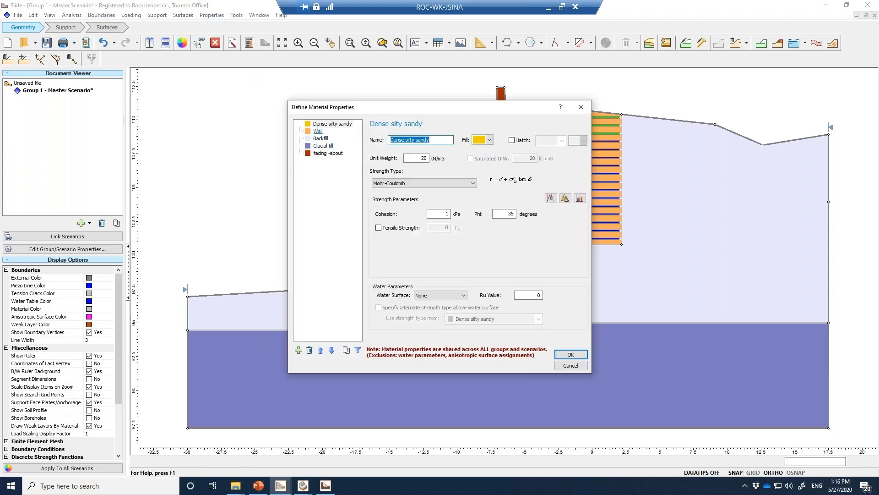
{"action": "left_click", "coordinate": [318, 131]}
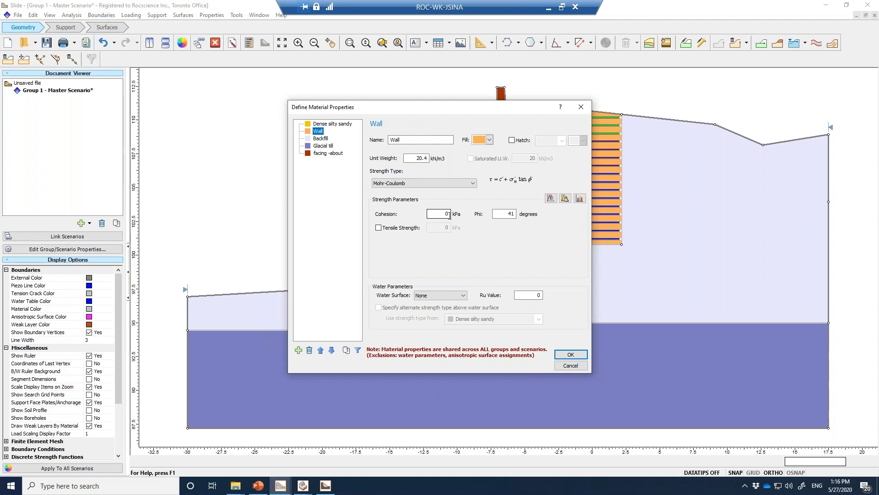
{"action": "left_click", "coordinate": [567, 355]}
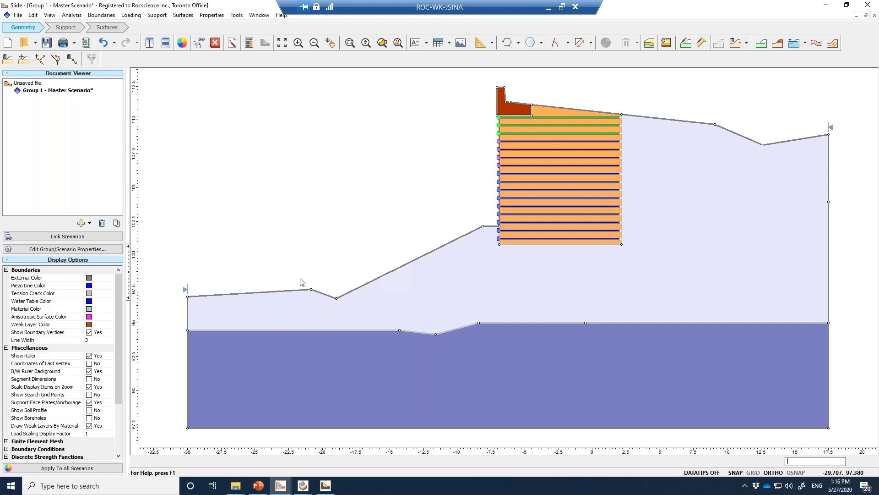
Define the slope limits with a second set enabled, keeping the proposed x coordinates
{"action": "right_click", "coordinate": [831, 130]}
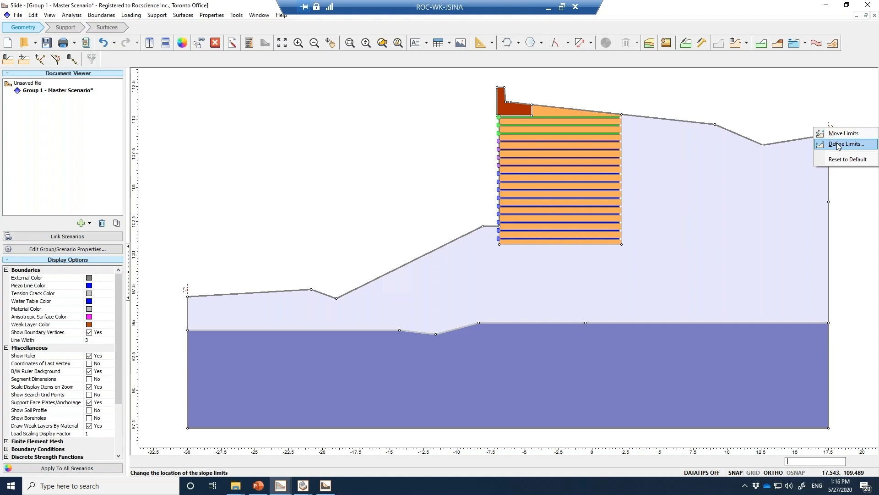
{"action": "left_click", "coordinate": [839, 145]}
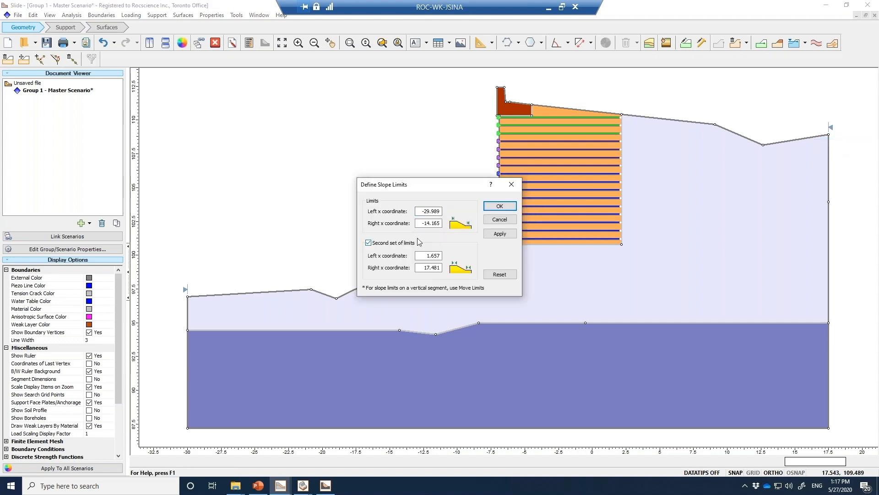
{"action": "left_click", "coordinate": [497, 207]}
Move the right limit of the first slope limit set from the lower slope up onto the wall face
{"action": "right_click", "coordinate": [402, 259]}
{"action": "left_click", "coordinate": [415, 265]}
{"action": "mouse_move", "coordinate": [403, 258]}
{"action": "left_mouse_down"}
{"action": "mouse_move", "coordinate": [488, 219]}
{"action": "mouse_move", "coordinate": [504, 177]}
{"action": "left_mouse_up"}
{"action": "right_click", "coordinate": [406, 183]}
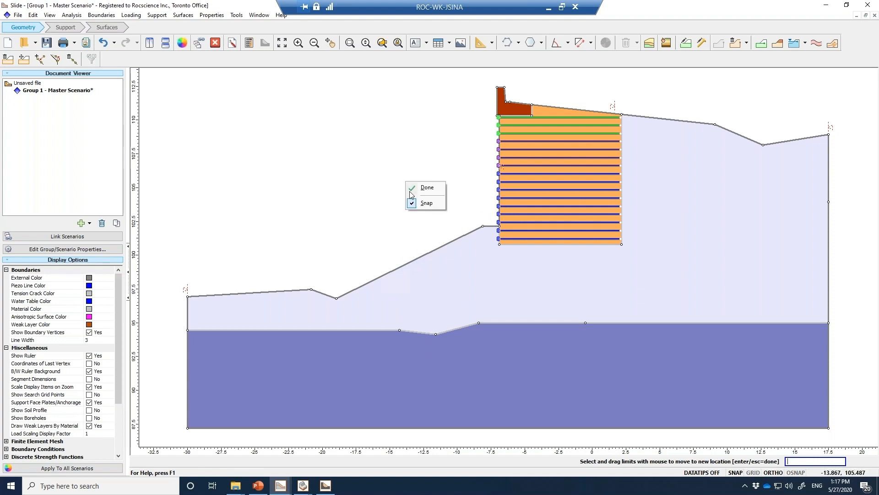
{"action": "left_click", "coordinate": [420, 187]}
Move the left limit of the second slope limit set to the crest, just behind the stem of the red facing block
{"action": "right_click", "coordinate": [614, 109]}
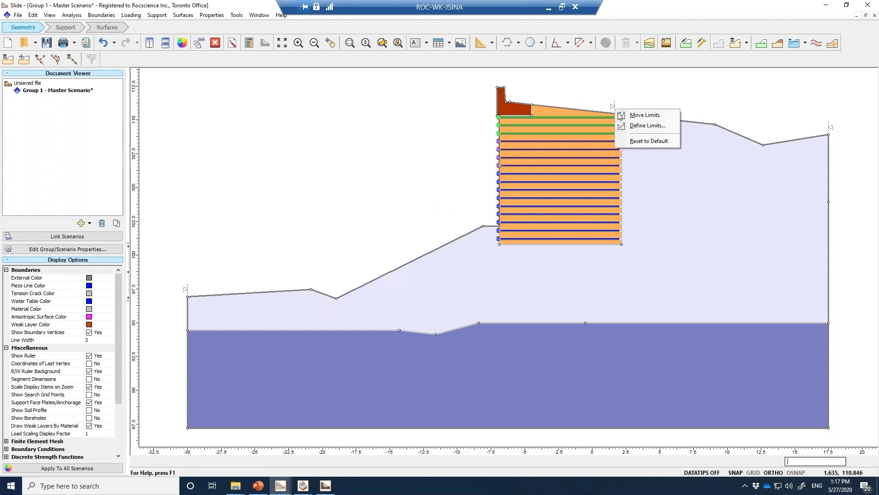
{"action": "left_click", "coordinate": [621, 115]}
{"action": "left_click_drag", "start_coordinate": [612, 106], "coordinate": [515, 95]}
{"action": "right_click", "coordinate": [399, 124]}
{"action": "left_click", "coordinate": [410, 130]}
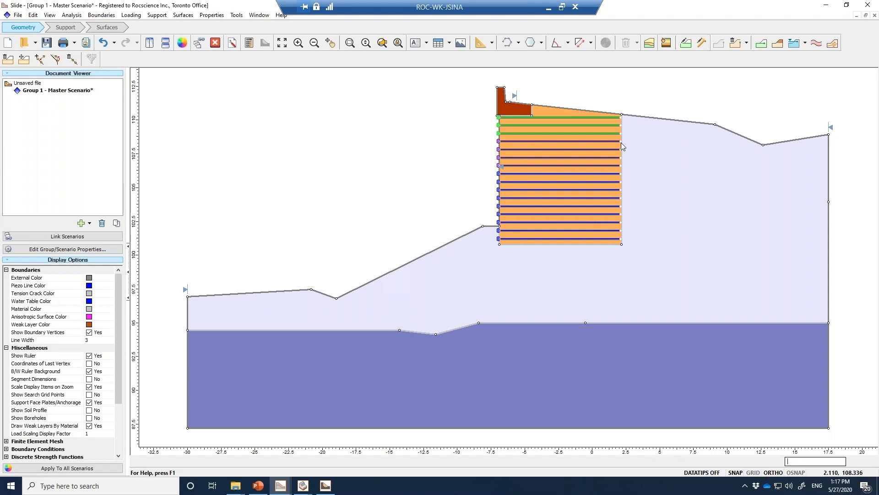
Check the slip surface options for the non-circular Cuckoo Search without changing anything
{"action": "left_click", "coordinate": [183, 15]}
{"action": "left_click", "coordinate": [201, 23]}
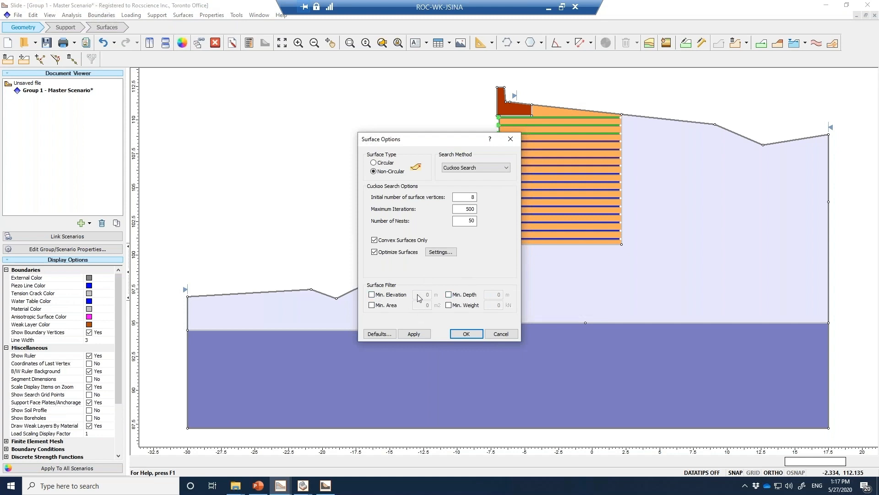
{"action": "left_click", "coordinate": [500, 333]}
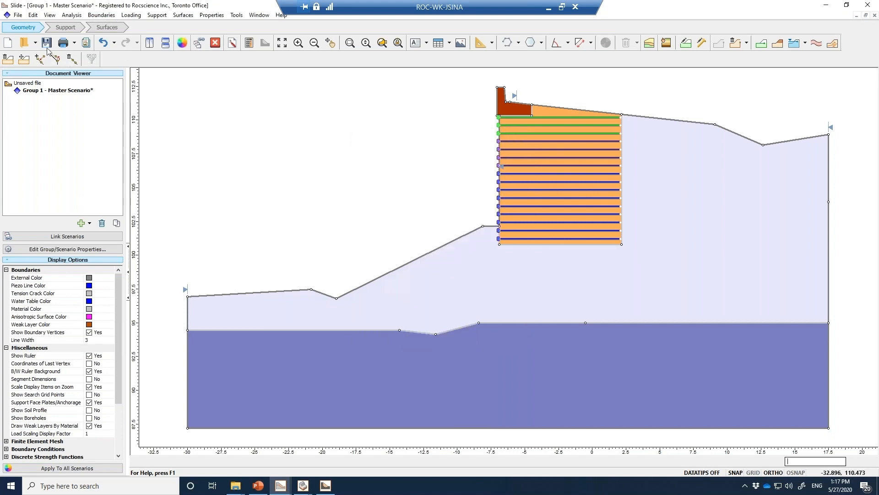
Save the project on the Desktop as a Slide multidoc file named Slide1
{"action": "left_click", "coordinate": [18, 14]}
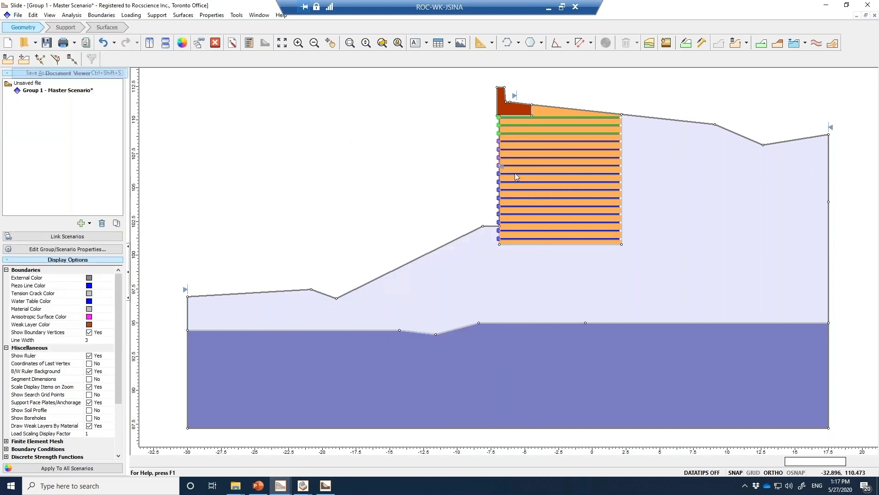
{"action": "left_click", "coordinate": [29, 73]}
{"action": "scroll", "coordinate": [344, 195], "scroll_direction": "up", "scroll_amount": 3}
{"action": "left_click", "coordinate": [330, 193]}
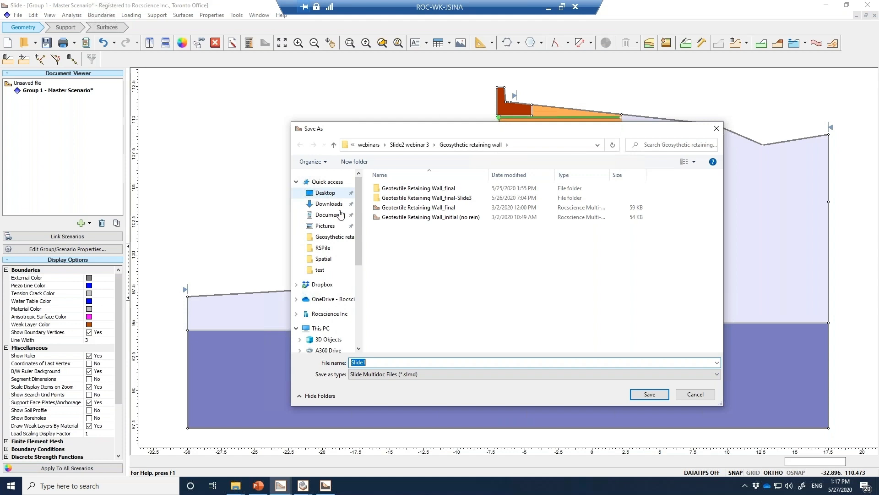
{"action": "left_click", "coordinate": [654, 395]}
{"action": "left_click", "coordinate": [461, 244]}
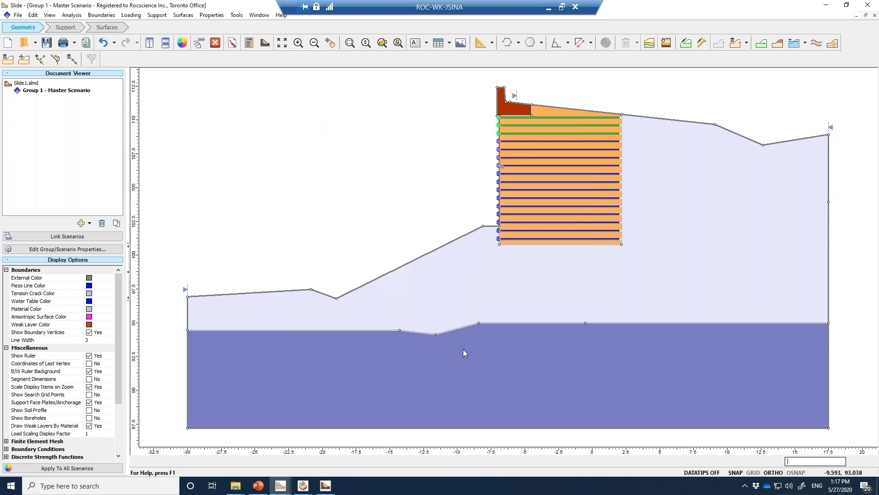
Open the model's results in Slide Interpret and display all analysed slip surfaces
{"action": "left_click", "coordinate": [265, 43]}
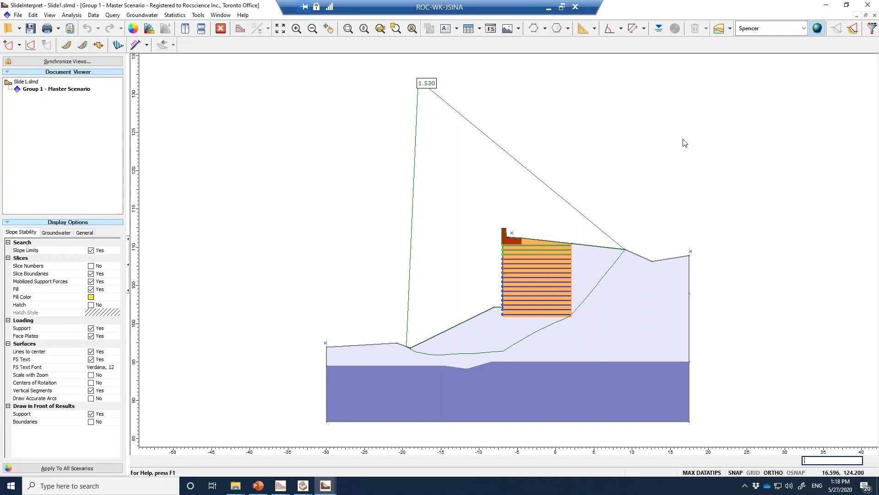
{"action": "left_click", "coordinate": [852, 27]}
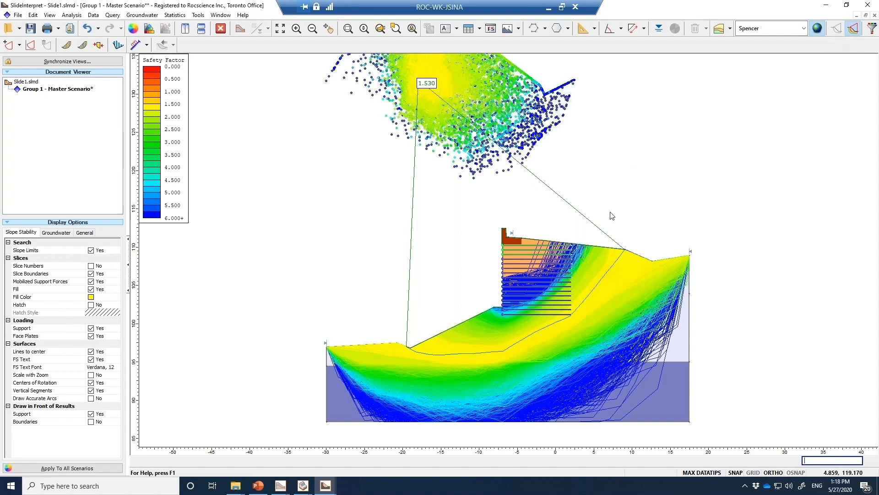
{"action": "scroll", "coordinate": [596, 233], "scroll_direction": "down", "scroll_amount": 2}
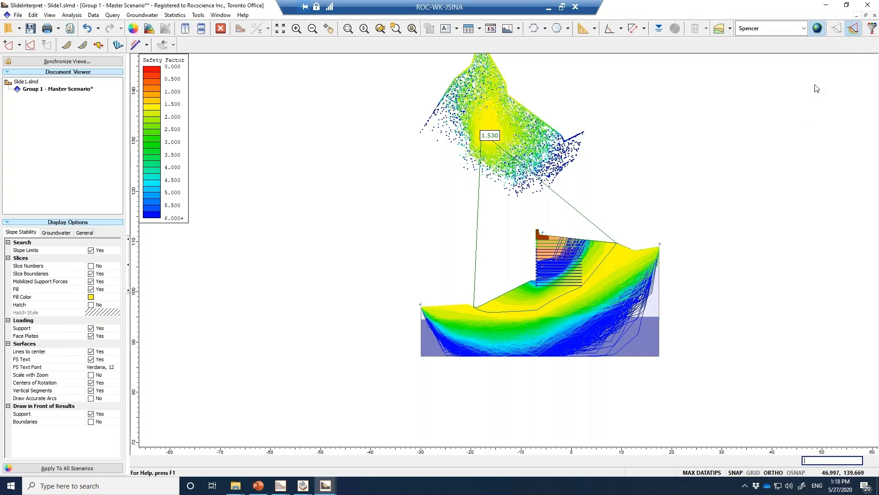
Filter the displayed slip surfaces to those with a factor of safety below 1.8
{"action": "left_click", "coordinate": [872, 29]}
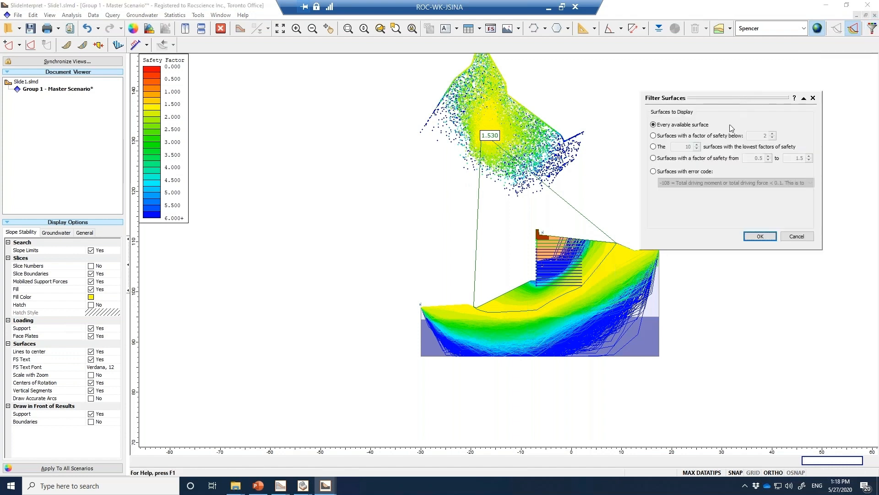
{"action": "left_click", "coordinate": [720, 136]}
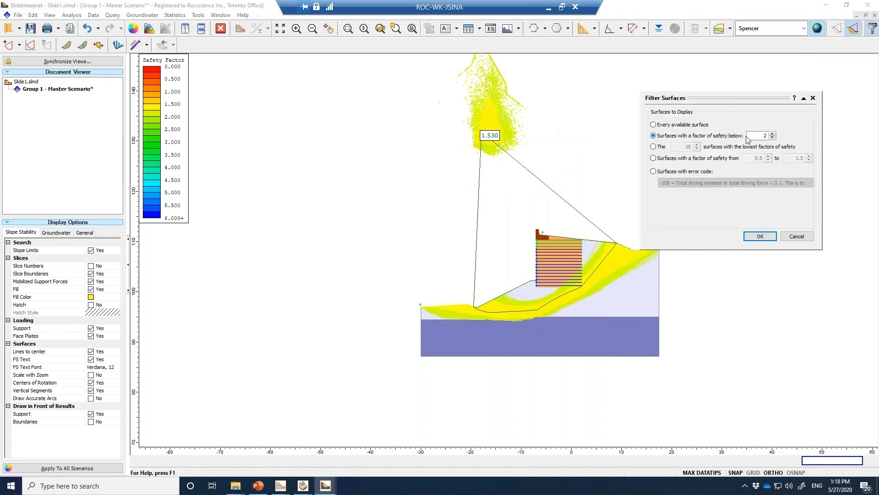
{"action": "double_click", "coordinate": [765, 136]}
{"action": "type", "text": "1.8"}
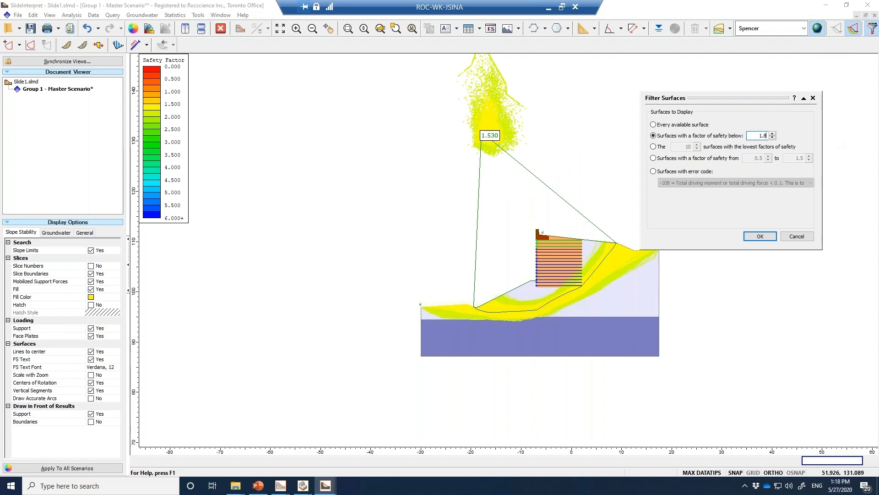
{"action": "left_click", "coordinate": [771, 240]}
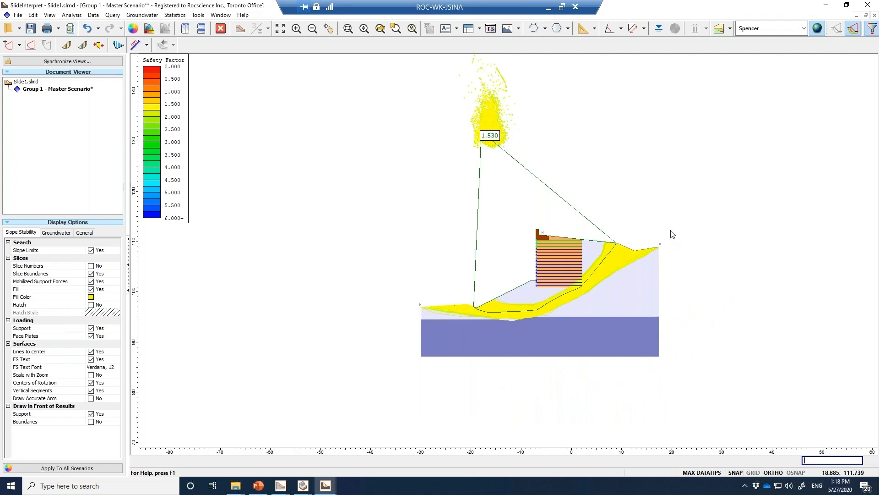
Hide the filtered slip surfaces and show the support force diagram, then examine the forces along the geosynthetic layers
{"action": "left_click", "coordinate": [853, 29]}
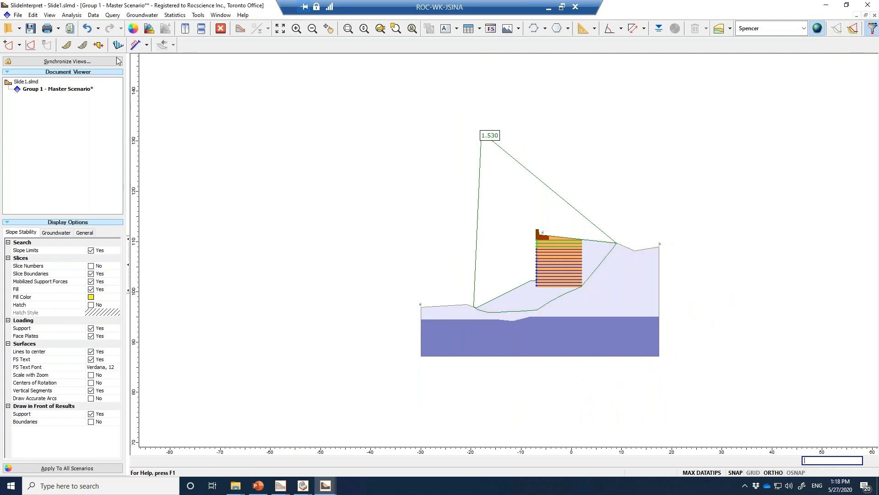
{"action": "left_click", "coordinate": [147, 44]}
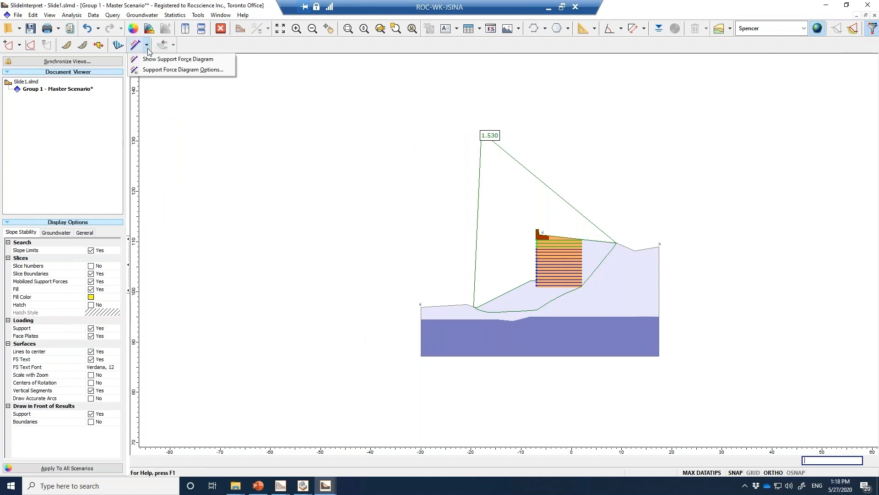
{"action": "left_click", "coordinate": [172, 59]}
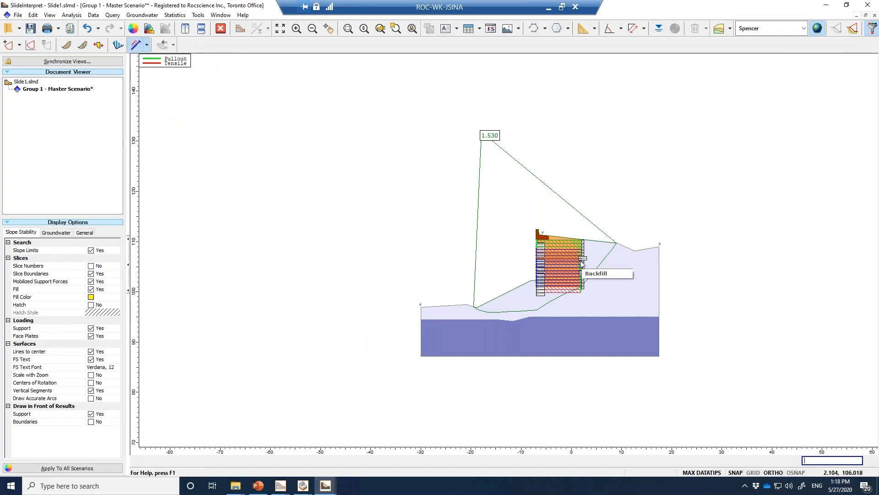
{"action": "scroll", "coordinate": [590, 264], "scroll_direction": "up", "scroll_amount": 5}
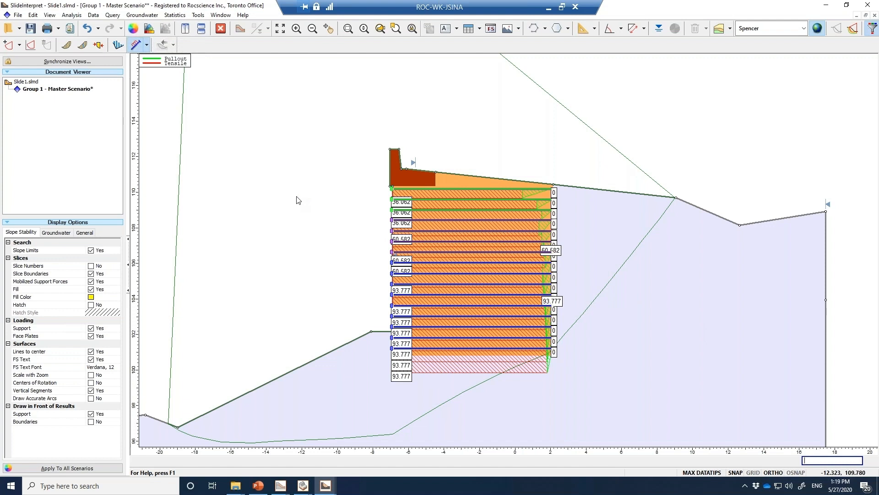
{"action": "mouse_move", "coordinate": [576, 352]}
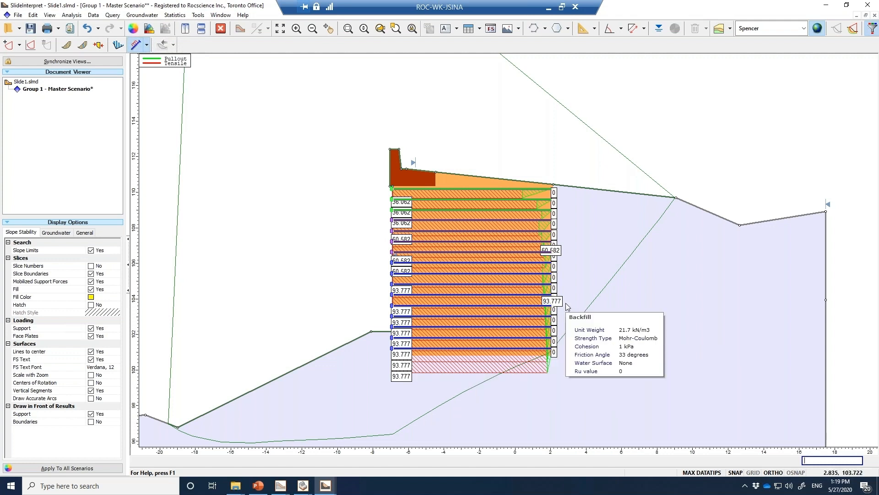
{"action": "scroll", "coordinate": [557, 305], "scroll_direction": "down", "scroll_amount": 5}
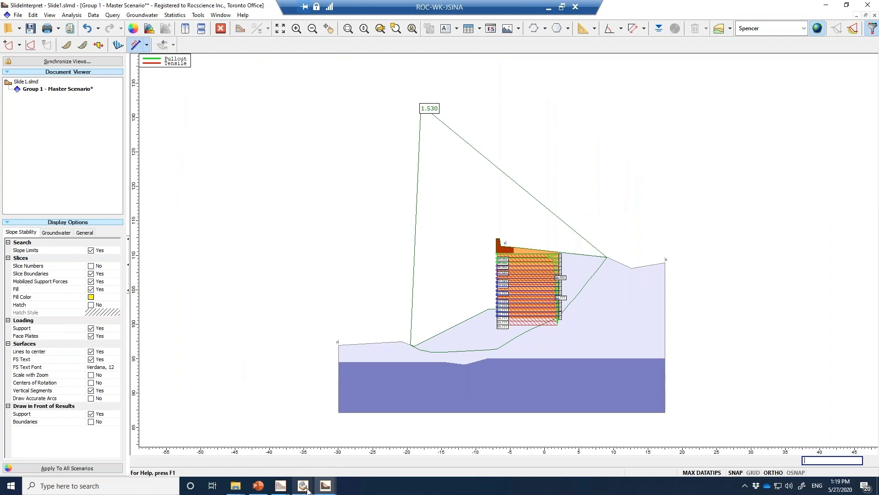
Switch to Slide3 and bring the Slide1 model from the Desktop folder into it for import
{"action": "mouse_move", "coordinate": [303, 485]}
{"action": "left_click", "coordinate": [279, 458]}
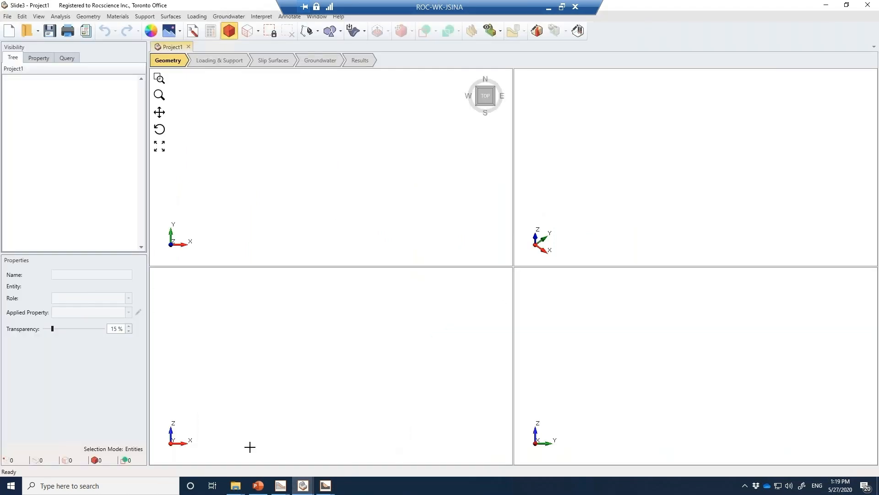
{"action": "mouse_move", "coordinate": [241, 488]}
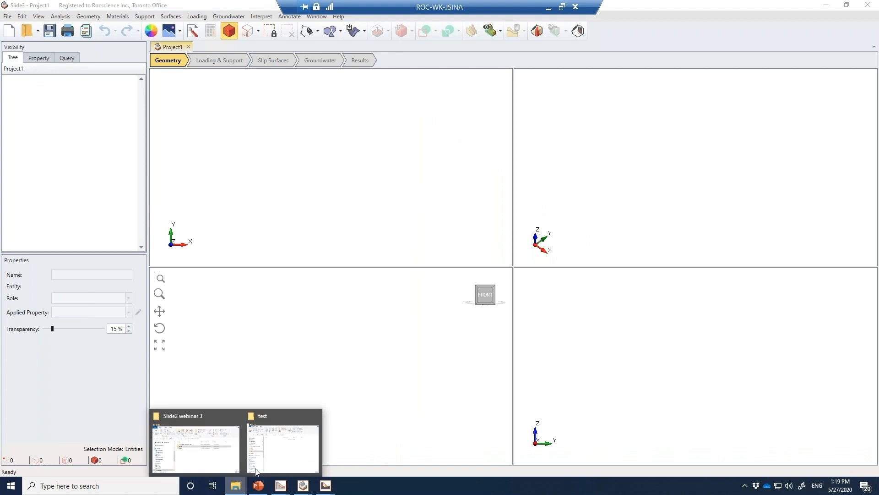
{"action": "left_click", "coordinate": [274, 460]}
{"action": "left_click", "coordinate": [23, 146]}
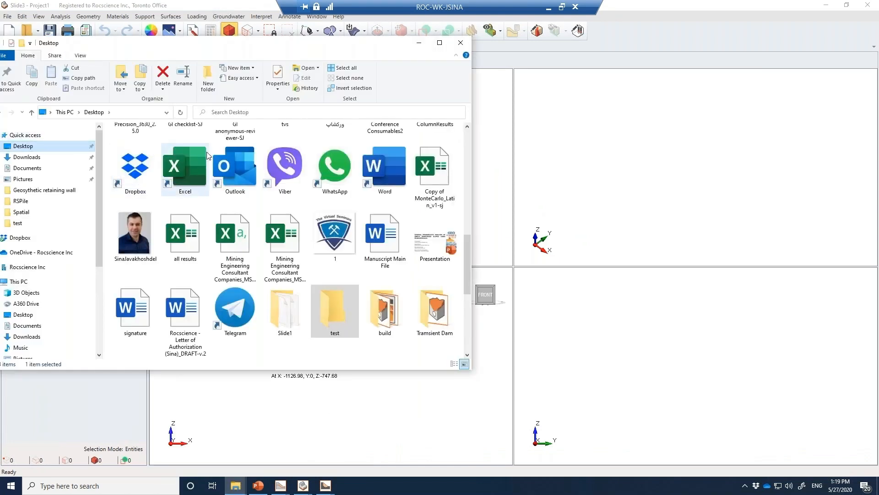
{"action": "left_click", "coordinate": [130, 156]}
{"action": "left_click_drag", "start_coordinate": [130, 157], "coordinate": [566, 160]}
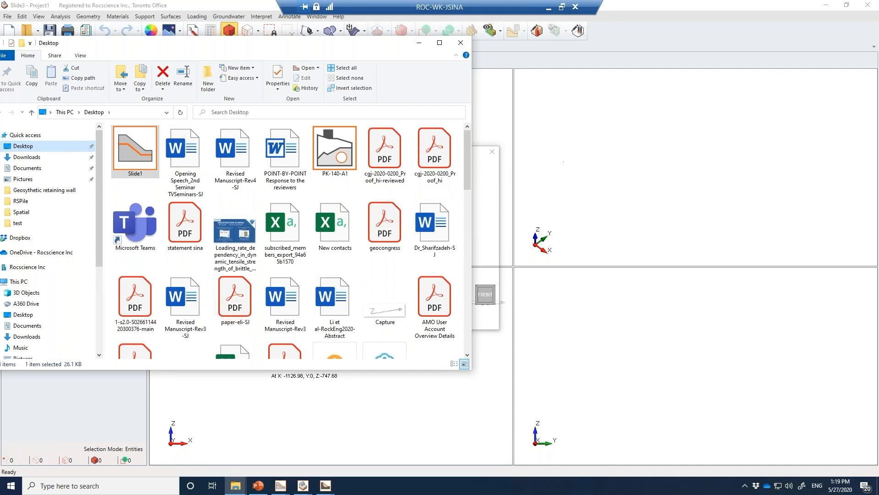
Import the Master Scenario of Group 1 with an extrusion depth of 100 m and inspect the 3D model
{"action": "left_click", "coordinate": [591, 49]}
{"action": "left_click", "coordinate": [436, 192]}
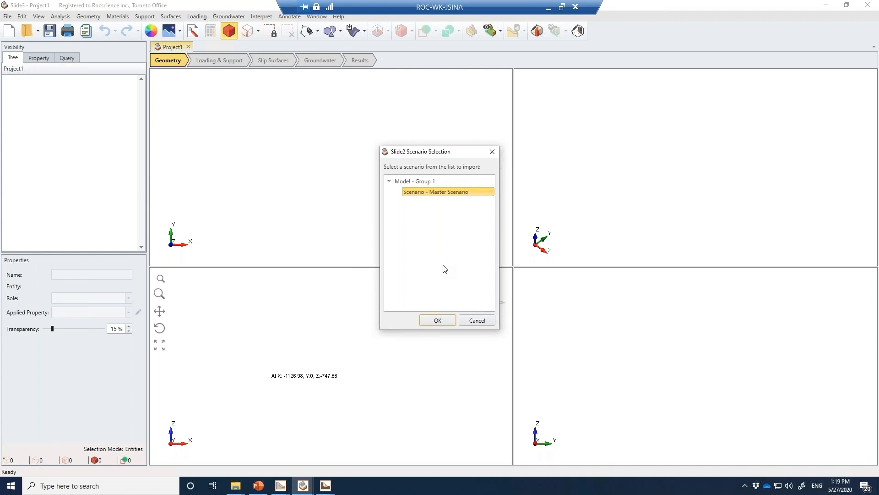
{"action": "left_click", "coordinate": [437, 320]}
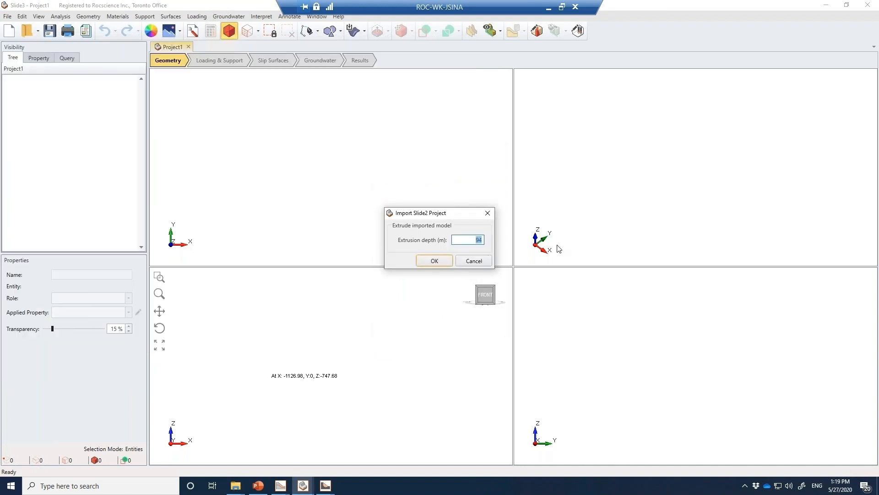
{"action": "type", "text": "100"}
{"action": "left_click", "coordinate": [447, 260]}
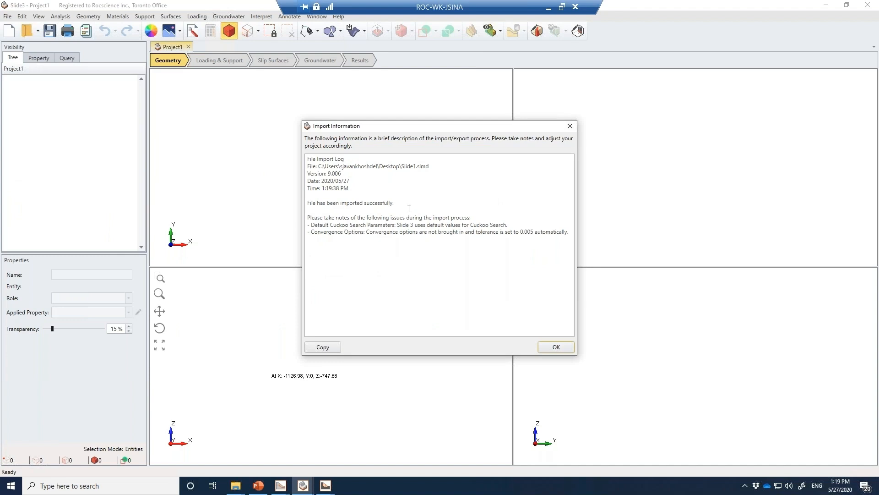
{"action": "left_click", "coordinate": [553, 348]}
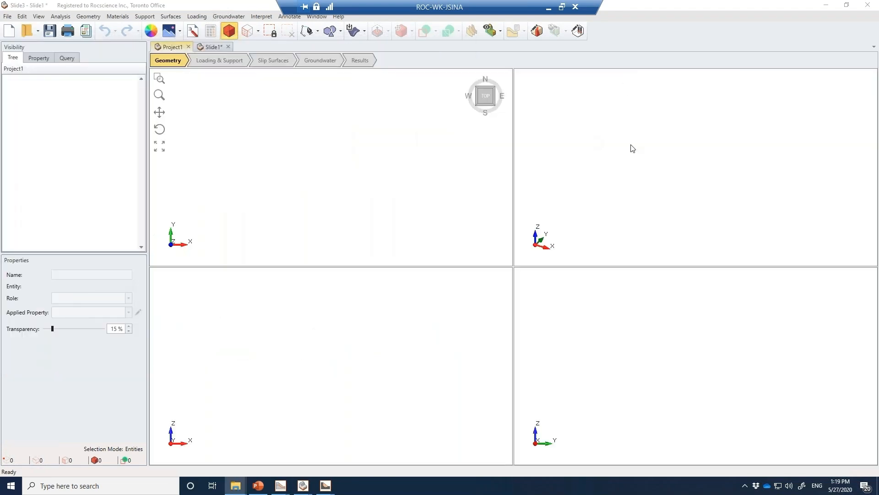
{"action": "left_click_drag", "start_coordinate": [679, 211], "coordinate": [751, 207]}
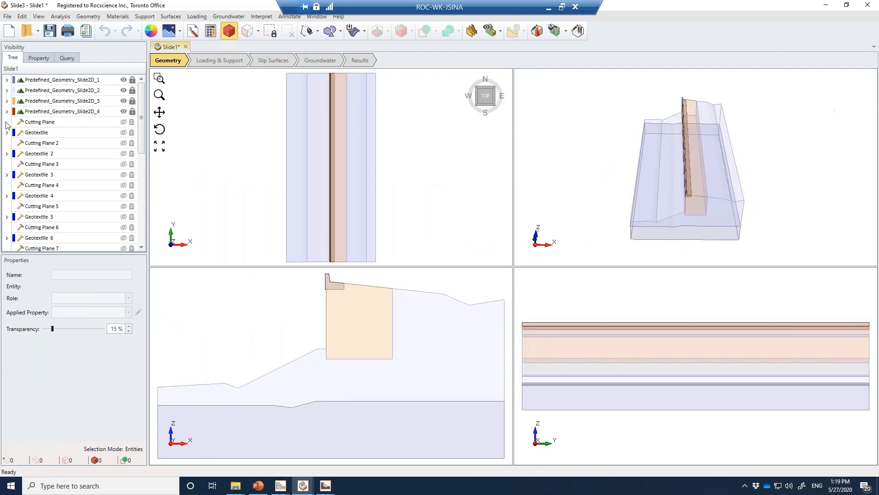
Make the first five geotextile layers visible in the model and inspect them together with the soil volumes in the 3D view
{"action": "left_click", "coordinate": [58, 133]}
{"action": "left_click", "coordinate": [62, 153], "text": "ctrl"}
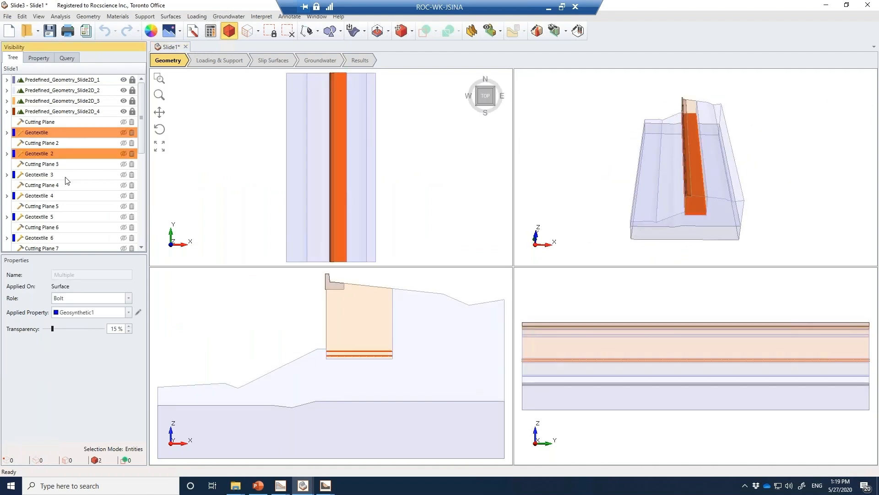
{"action": "left_click", "coordinate": [66, 175], "text": "ctrl"}
{"action": "left_click", "coordinate": [68, 196], "text": "ctrl"}
{"action": "left_click", "coordinate": [71, 218], "text": "ctrl"}
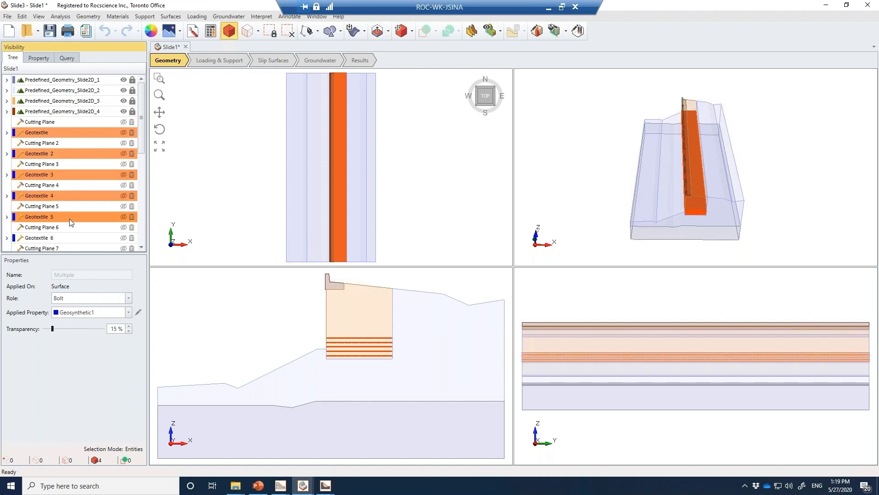
{"action": "left_click", "coordinate": [124, 217]}
{"action": "left_click", "coordinate": [565, 180]}
{"action": "left_click_drag", "start_coordinate": [566, 181], "coordinate": [738, 185]}
{"action": "left_click", "coordinate": [745, 192]}
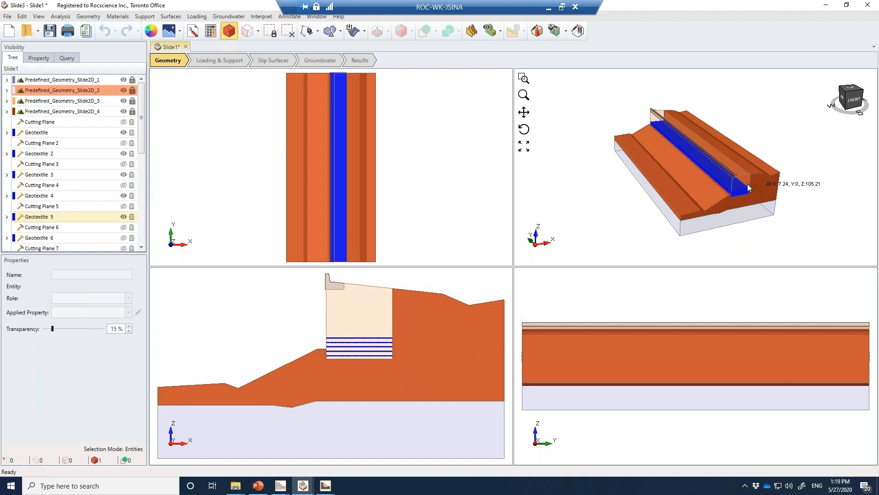
{"action": "left_click", "coordinate": [630, 171]}
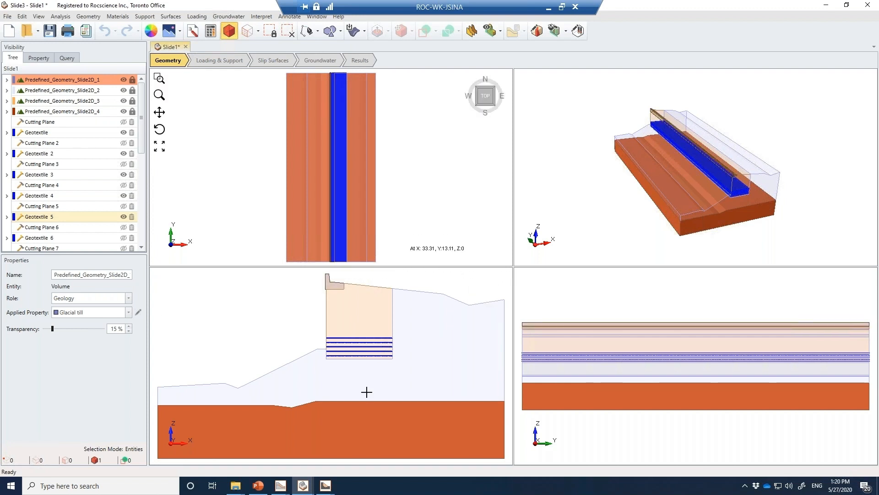
Switch to the Geotextile Retaining Wall_final-Slide3 model and enlarge its 3D results view to examine the critical slip surface
{"action": "mouse_move", "coordinate": [303, 485]}
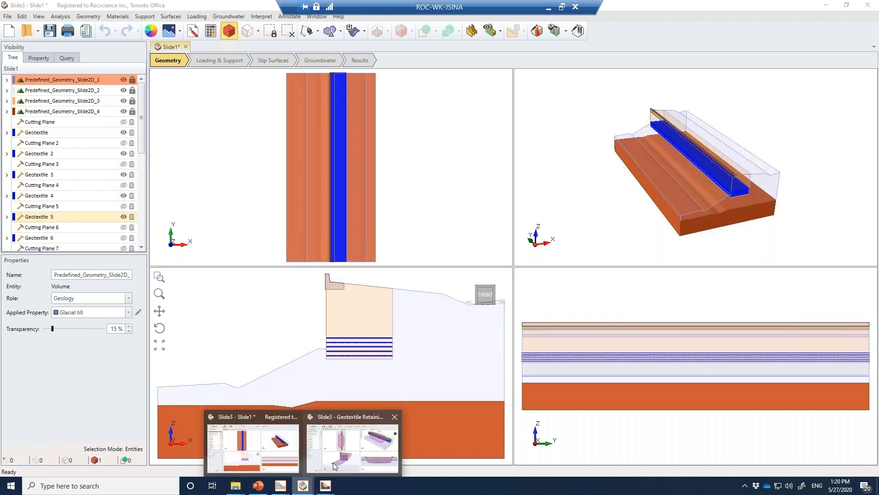
{"action": "left_click", "coordinate": [333, 462]}
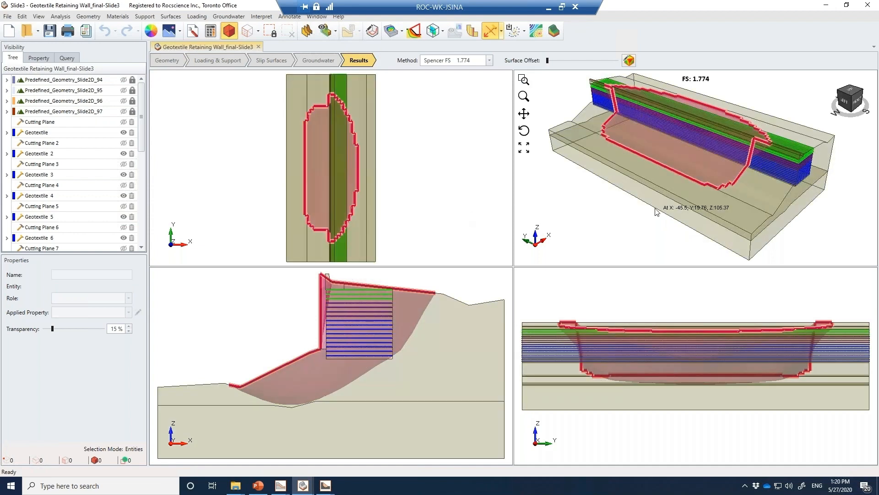
{"action": "double_click", "coordinate": [640, 226]}
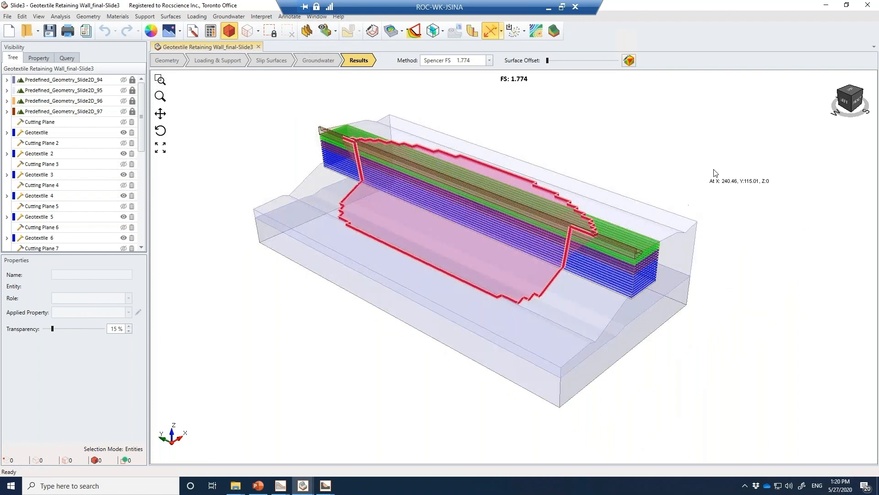
Return to the four-view layout and display the surface safety map contours on the model
{"action": "mouse_move", "coordinate": [749, 257]}
{"action": "left_mouse_down"}
{"action": "mouse_move", "coordinate": [721, 261]}
{"action": "mouse_move", "coordinate": [749, 259]}
{"action": "left_mouse_up"}
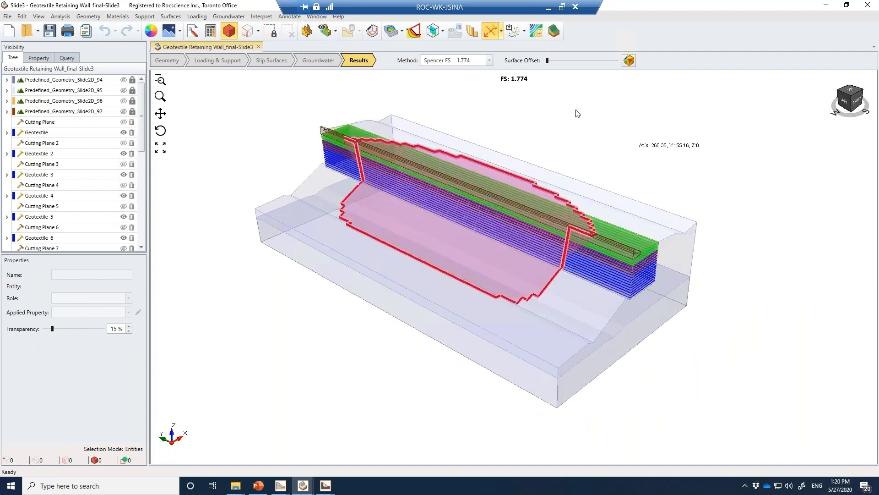
{"action": "left_click", "coordinate": [536, 31]}
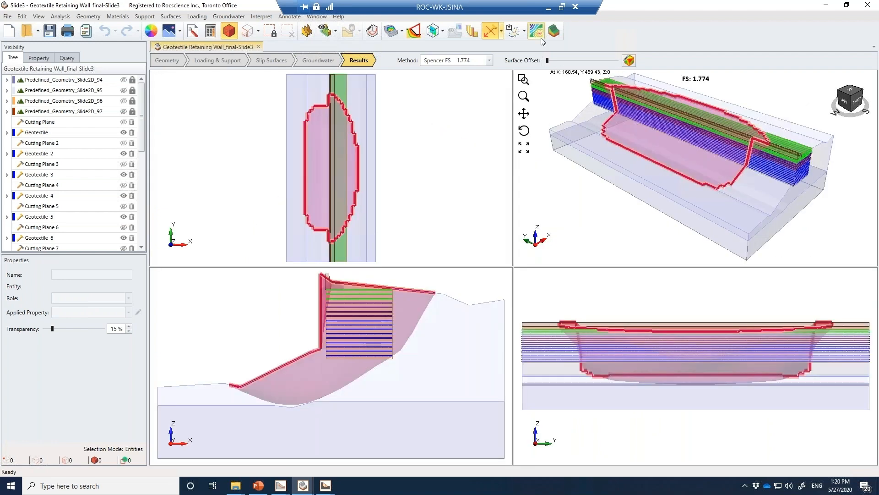
{"action": "left_click", "coordinate": [537, 32]}
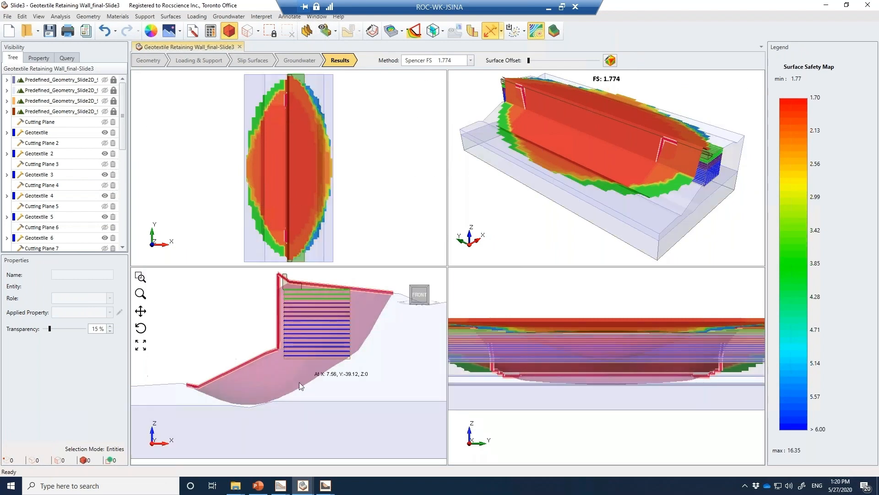
Switch to PowerPoint, start the slide show at the current slide and advance to the retaining wall's 2D and 3D results comparison
{"action": "left_click", "coordinate": [259, 487]}
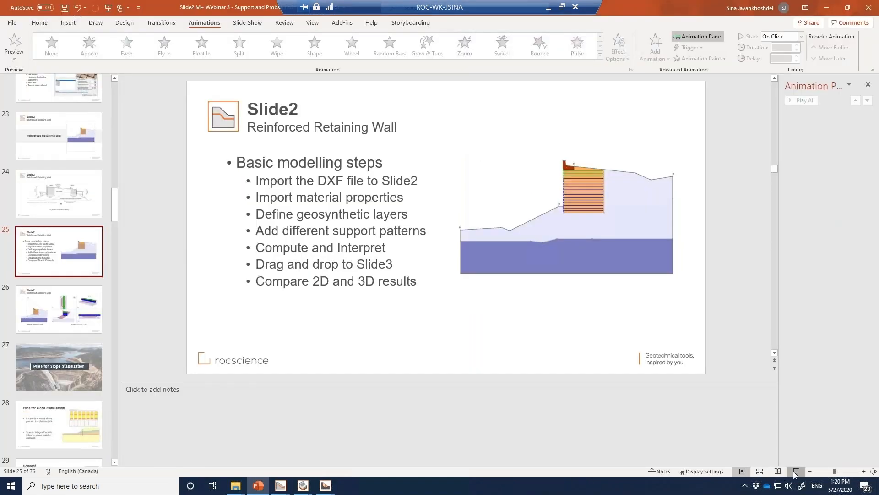
{"action": "left_click", "coordinate": [796, 471]}
{"action": "left_click", "coordinate": [617, 333]}
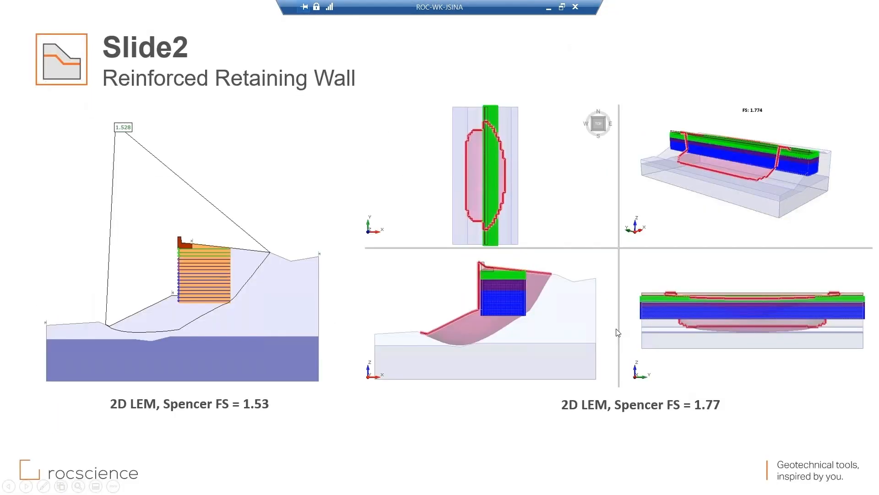
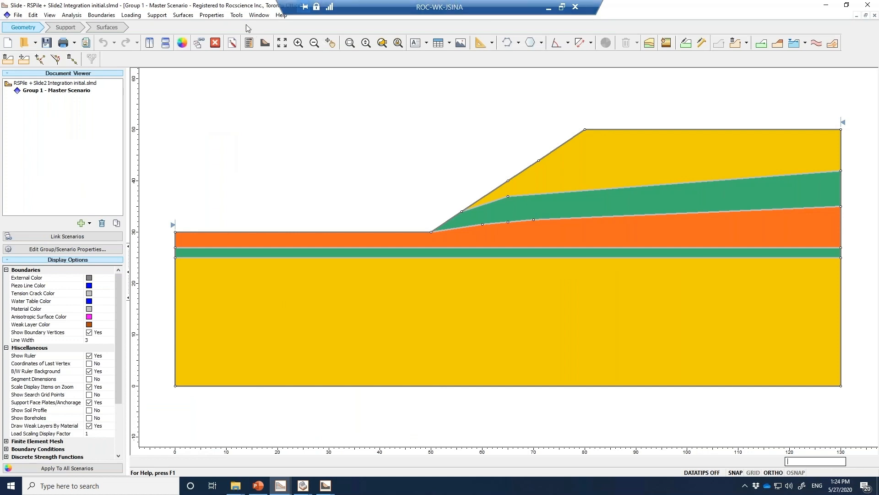
Define the first support property as "Axial and Lateral" with the RSPile support type
{"action": "left_click", "coordinate": [192, 17]}
{"action": "mouse_move", "coordinate": [160, 16]}
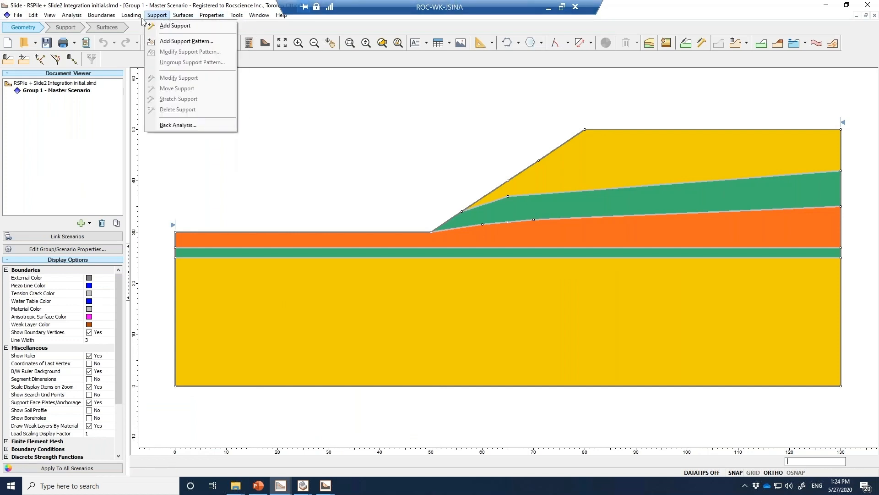
{"action": "mouse_move", "coordinate": [212, 15]}
{"action": "left_click", "coordinate": [229, 36]}
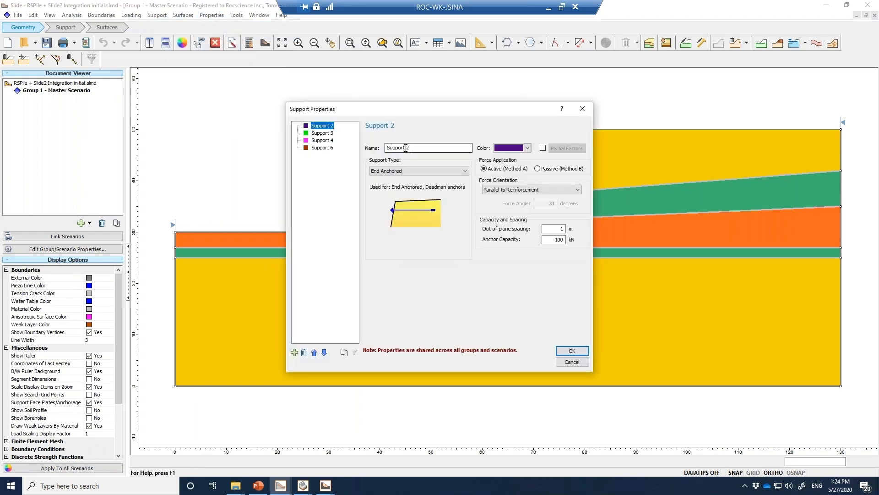
{"action": "type", "text": "Axial and Lateral"}
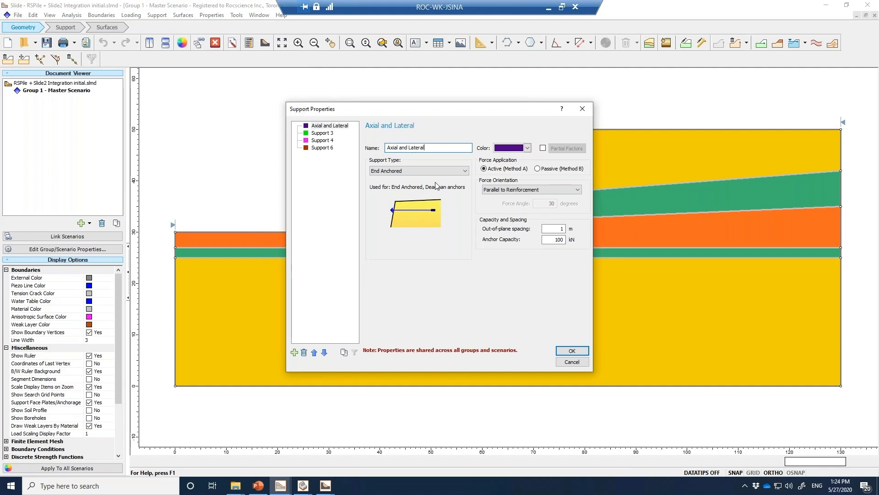
{"action": "left_click", "coordinate": [441, 170]}
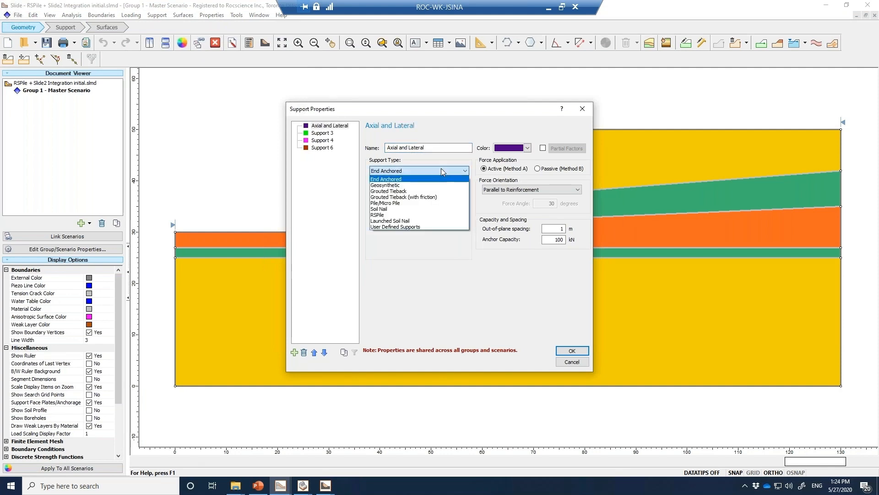
{"action": "left_click", "coordinate": [397, 215]}
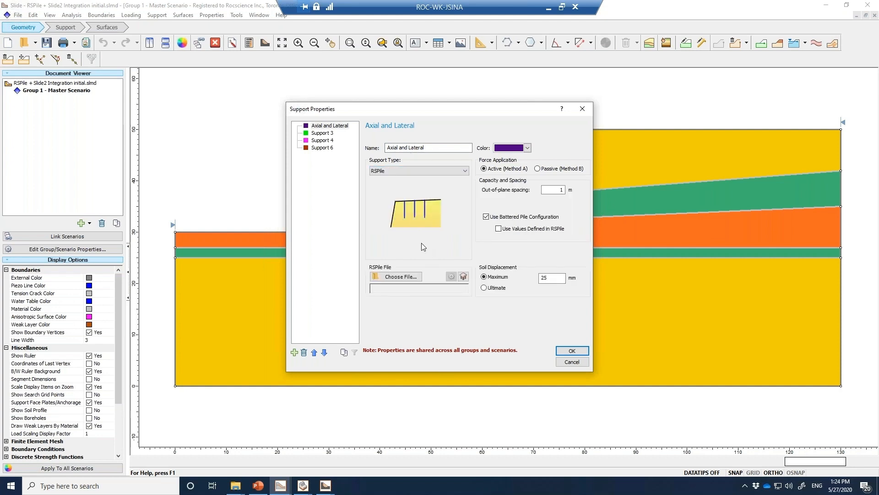
Load the Individual Pile Final file from the RSPile folder as the support's pile file
{"action": "left_click", "coordinate": [401, 277]}
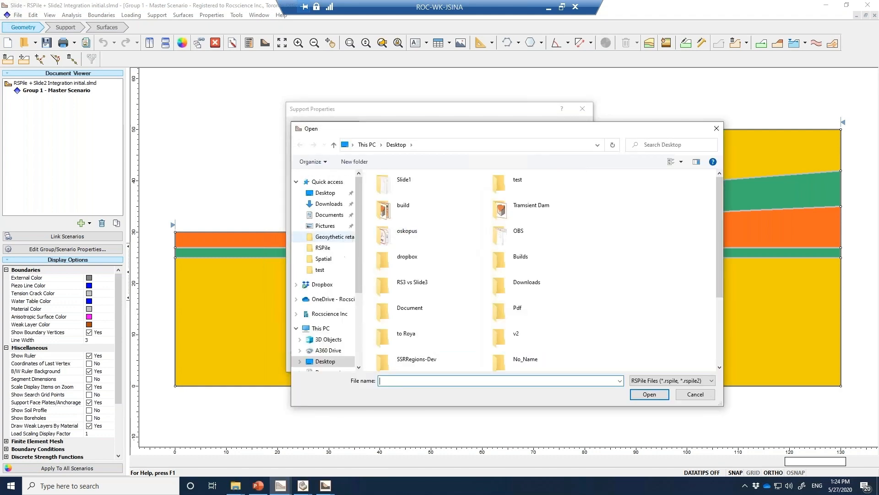
{"action": "left_click", "coordinate": [323, 247]}
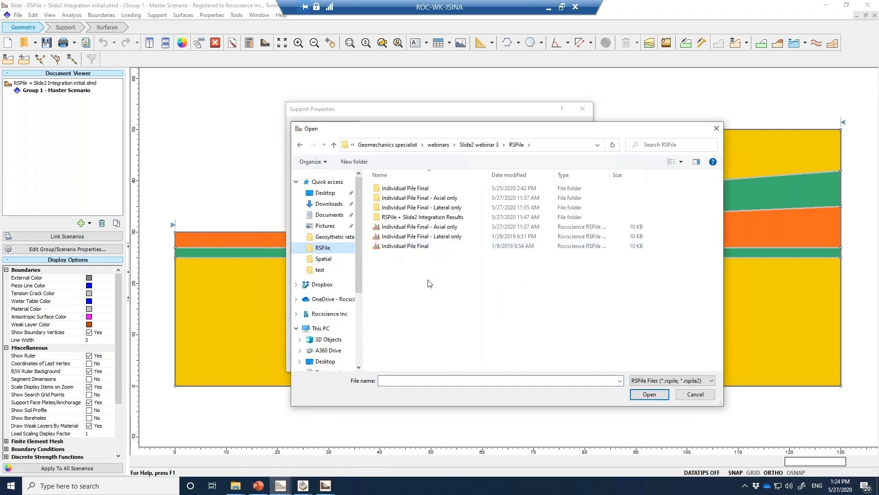
{"action": "left_click", "coordinate": [425, 249]}
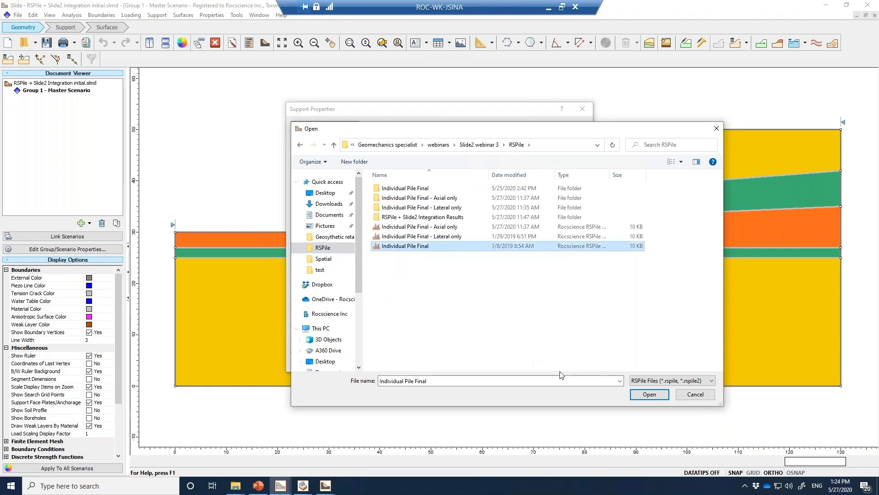
{"action": "left_click", "coordinate": [643, 400]}
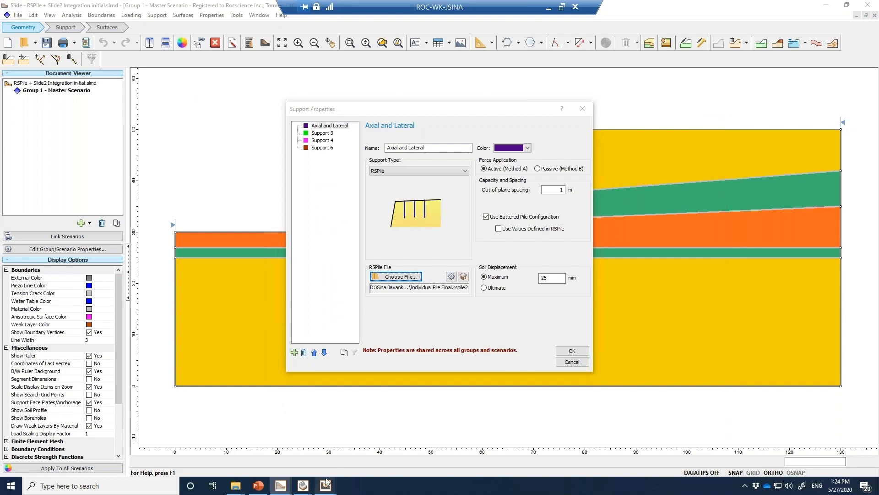
{"action": "left_click", "coordinate": [258, 485]}
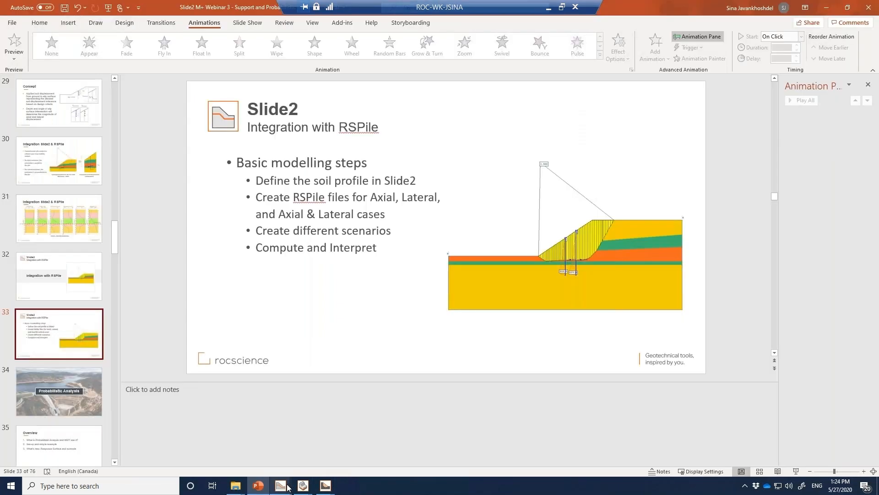
{"action": "mouse_move", "coordinate": [287, 487]}
{"action": "left_click", "coordinate": [198, 452]}
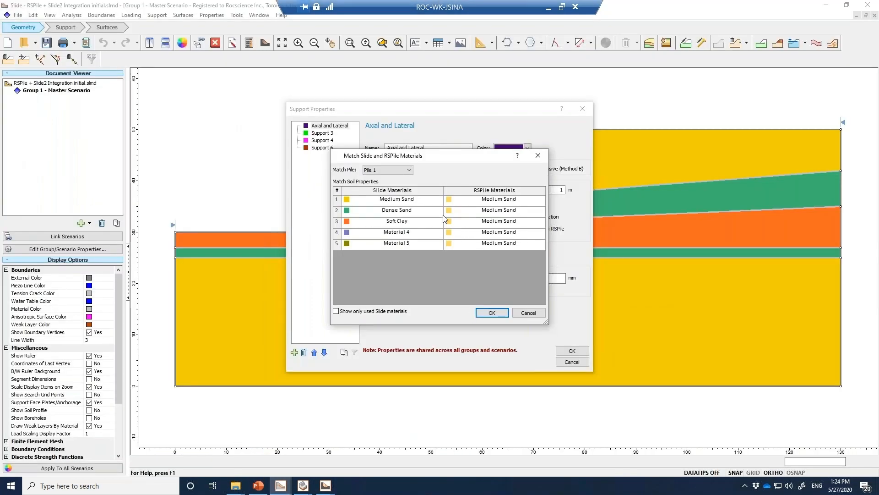
Show only used Slide materials and match Dense Sand and Soft Clay to the RSPile materials of the same names
{"action": "left_click", "coordinate": [370, 311]}
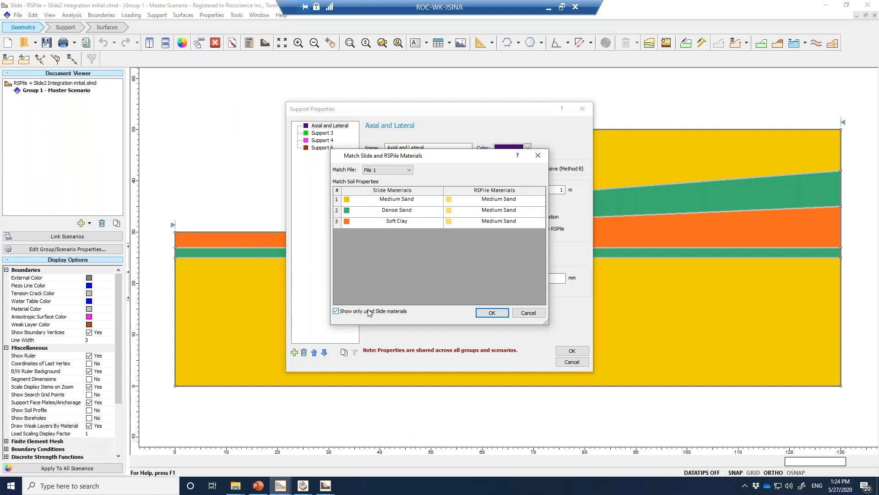
{"action": "left_click", "coordinate": [490, 206]}
{"action": "left_click", "coordinate": [489, 212]}
{"action": "left_click", "coordinate": [489, 212]}
{"action": "left_click", "coordinate": [479, 233]}
{"action": "left_click", "coordinate": [480, 225]}
{"action": "left_click", "coordinate": [478, 252]}
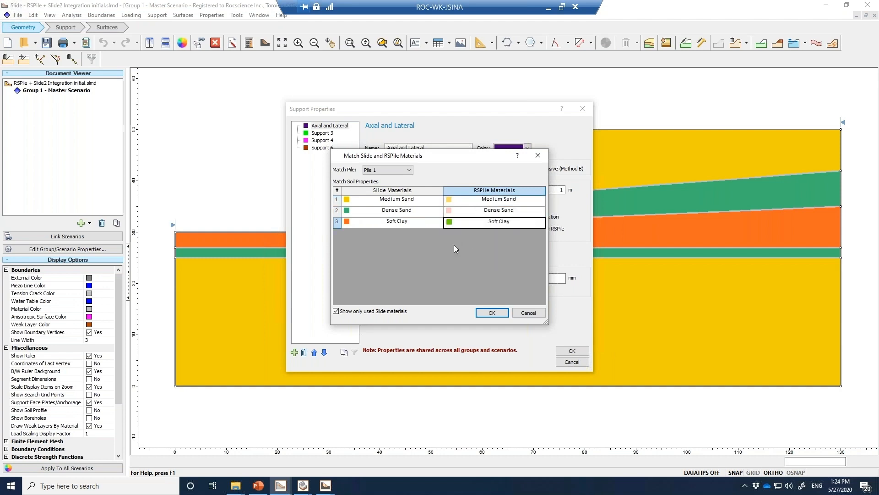
{"action": "left_click", "coordinate": [490, 312]}
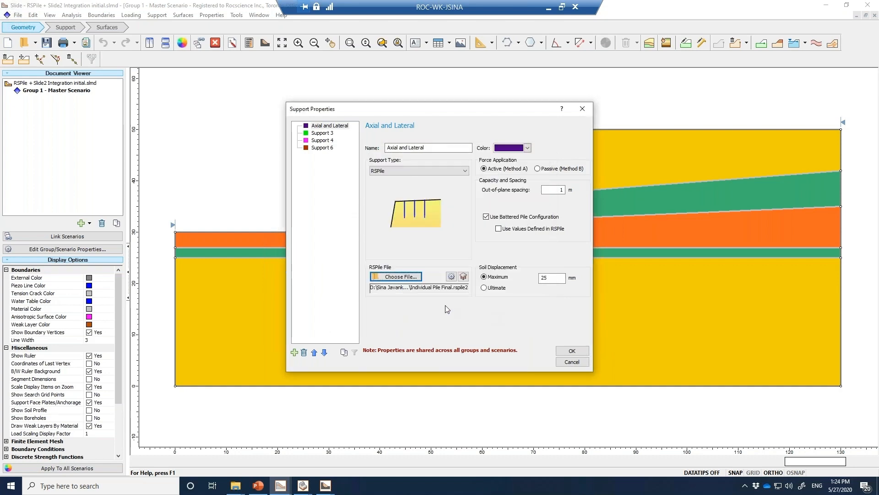
Open the Individual Pile Final file in RSPile and inspect the pile's Displacement X contours in 3D
{"action": "left_click", "coordinate": [411, 282]}
{"action": "left_click", "coordinate": [419, 248]}
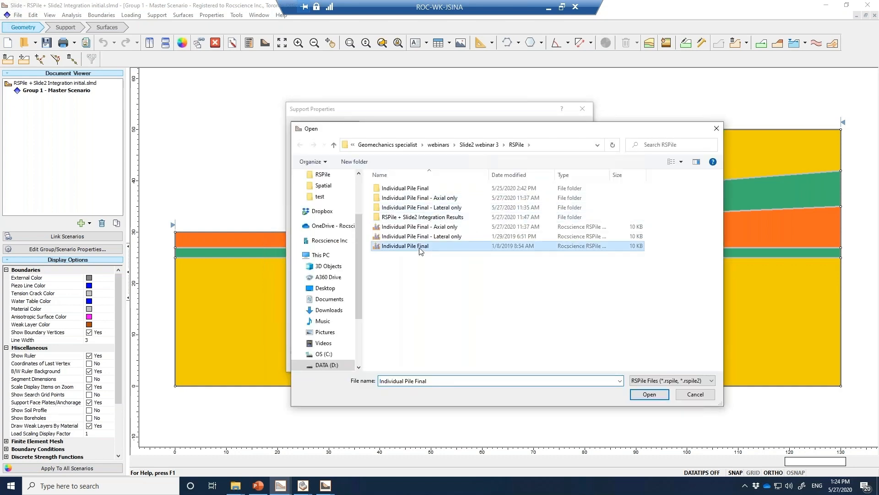
{"action": "right_click", "coordinate": [420, 248]}
{"action": "left_click", "coordinate": [274, 30]}
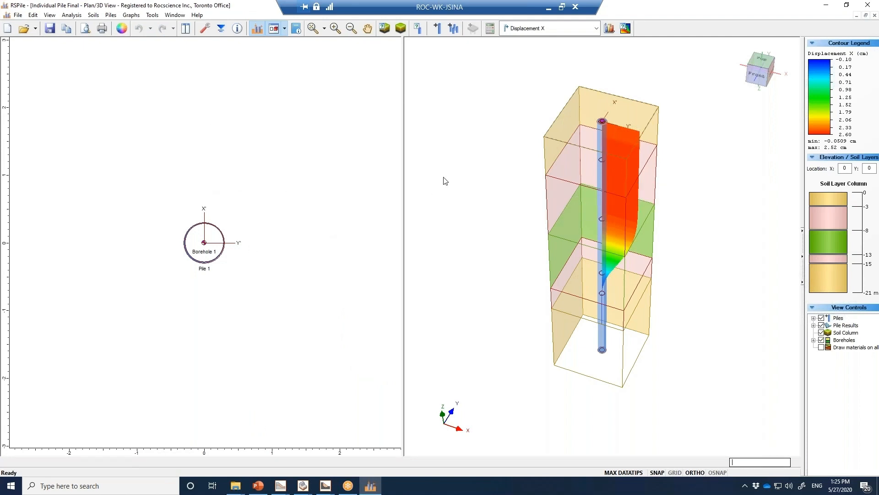
{"action": "left_click_drag", "start_coordinate": [526, 224], "coordinate": [539, 221]}
{"action": "left_click_drag", "start_coordinate": [708, 157], "coordinate": [723, 124]}
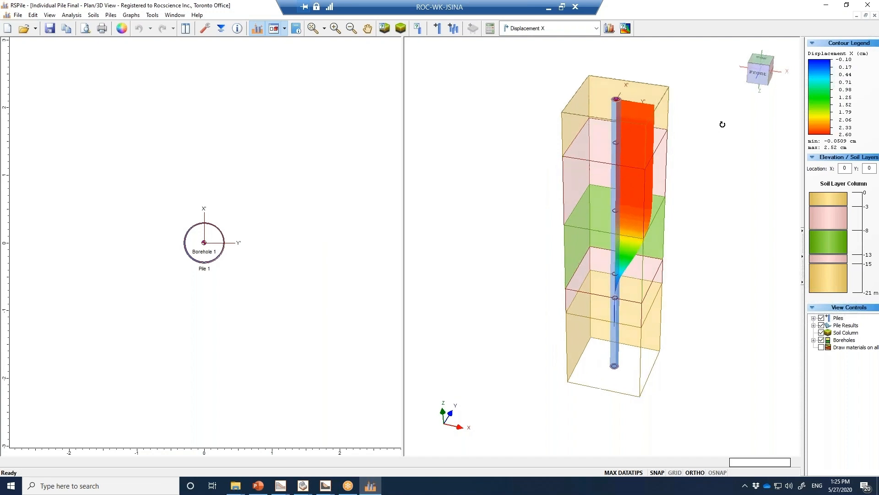
{"action": "left_click", "coordinate": [552, 35]}
{"action": "left_click", "coordinate": [539, 40]}
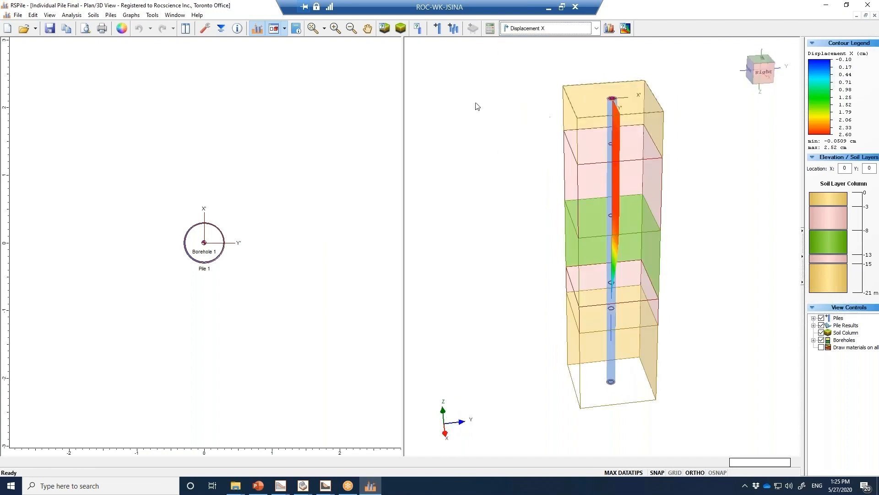
Check the pile analysis type in the RSPile project settings without changing anything
{"action": "left_click", "coordinate": [69, 16]}
{"action": "left_click", "coordinate": [76, 27]}
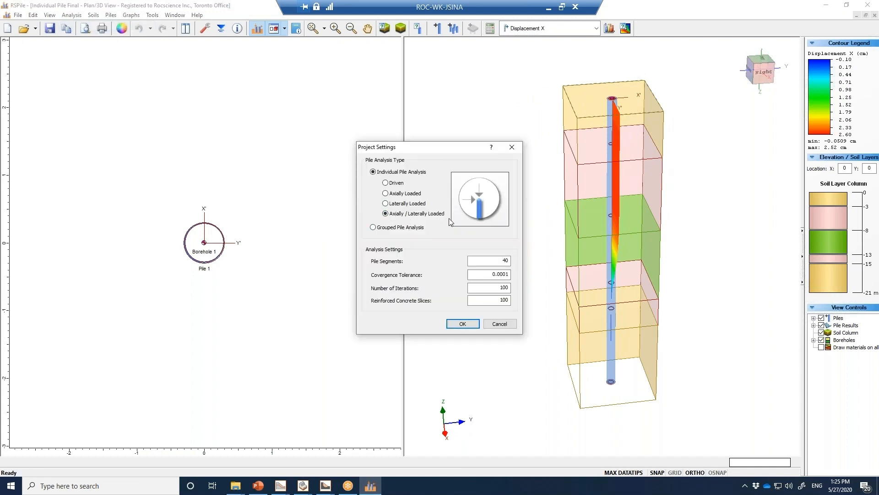
{"action": "left_click", "coordinate": [499, 324]}
Graph the results of Pile 1 over depth, then return to the Plan/3D view
{"action": "left_click", "coordinate": [131, 15]}
{"action": "left_click", "coordinate": [131, 26]}
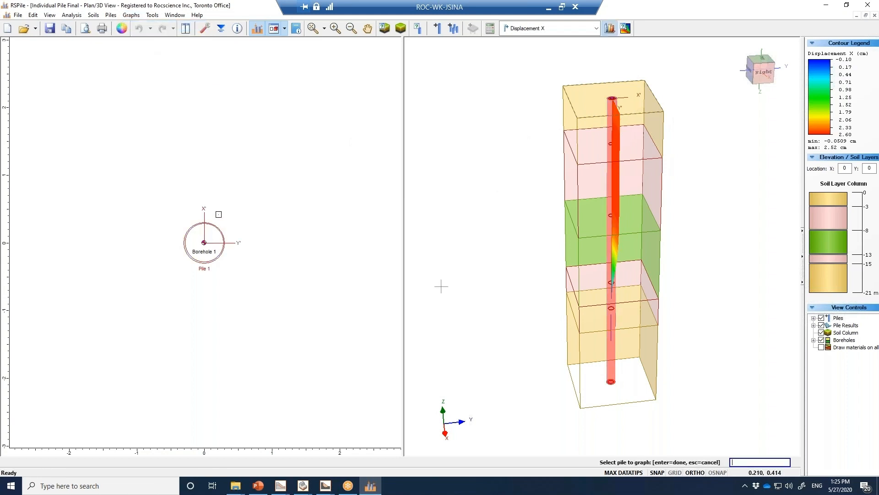
{"action": "key", "text": "Return"}
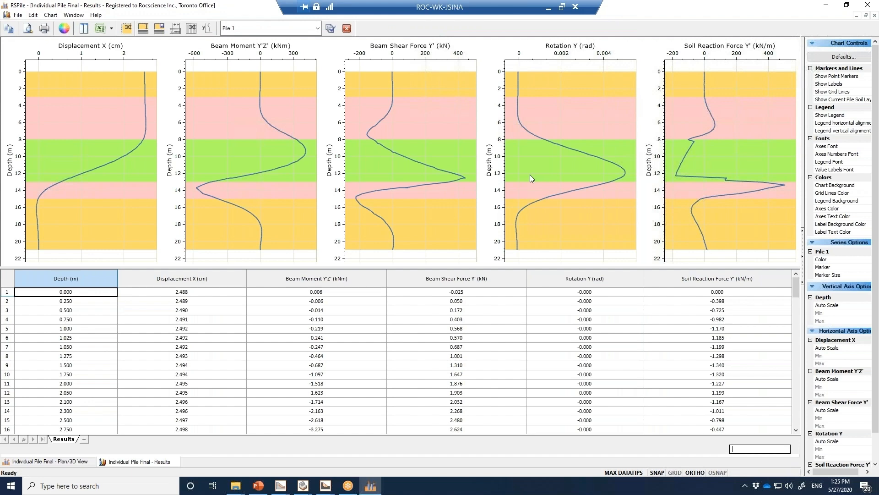
{"action": "left_click", "coordinate": [62, 462]}
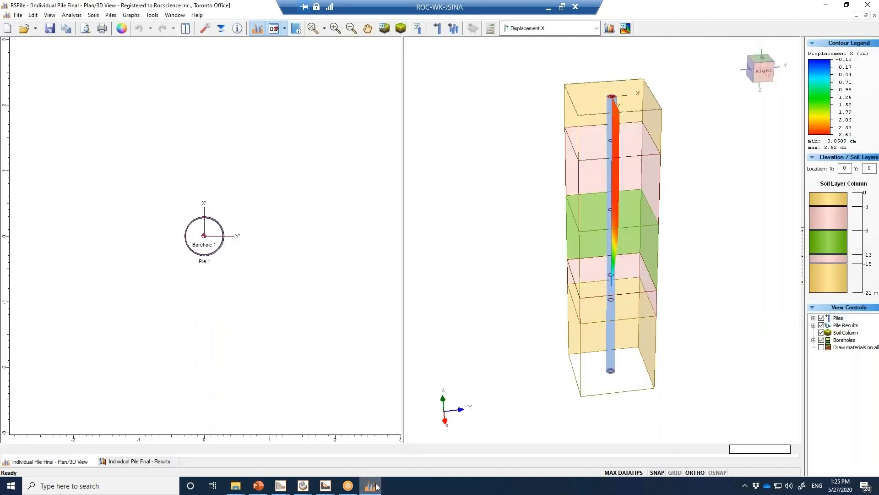
Switch back to the RSPile + Slide2 Integration model in Slide2, dismiss the file selection and accept the support properties
{"action": "mouse_move", "coordinate": [280, 486]}
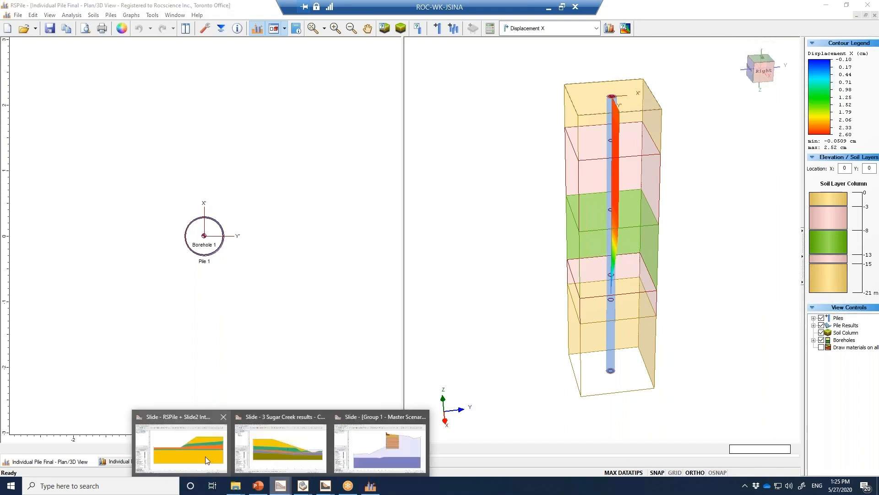
{"action": "left_click", "coordinate": [215, 453]}
{"action": "left_click", "coordinate": [696, 389]}
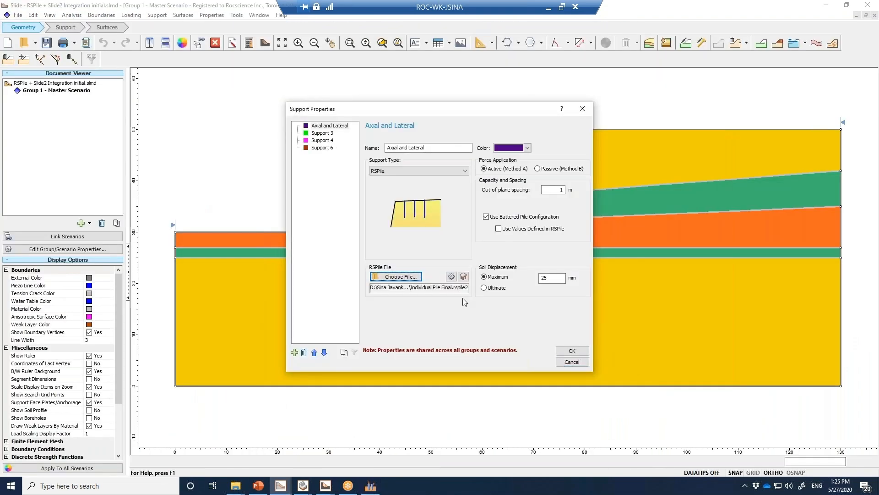
{"action": "left_click", "coordinate": [576, 355]}
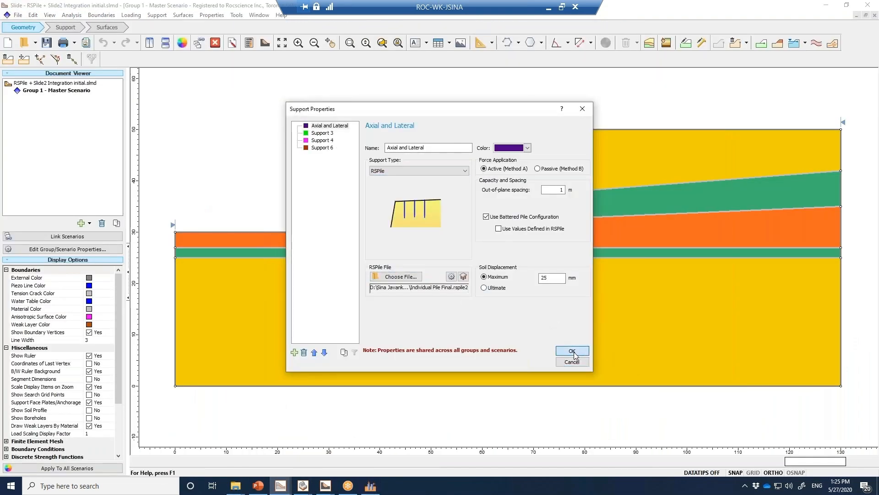
Save the model and add a scenario under the Group 1 master scenario
{"action": "left_click", "coordinate": [73, 92]}
{"action": "right_click", "coordinate": [73, 92]}
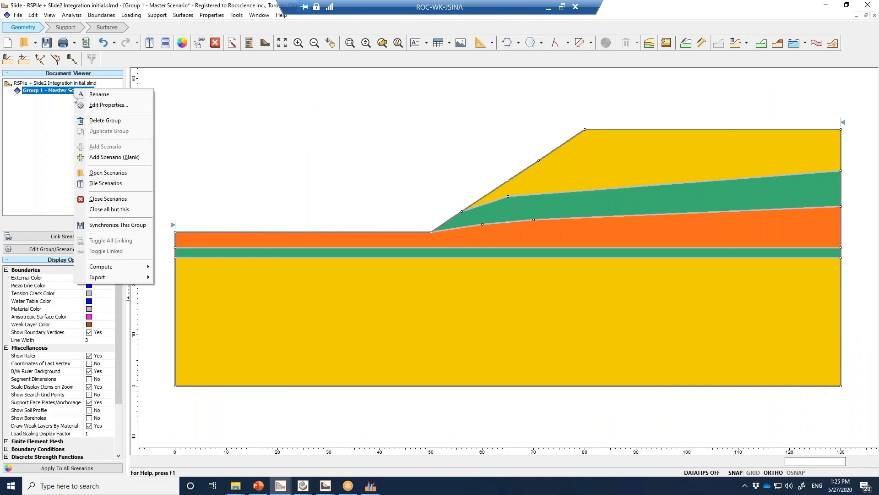
{"action": "left_click", "coordinate": [41, 111]}
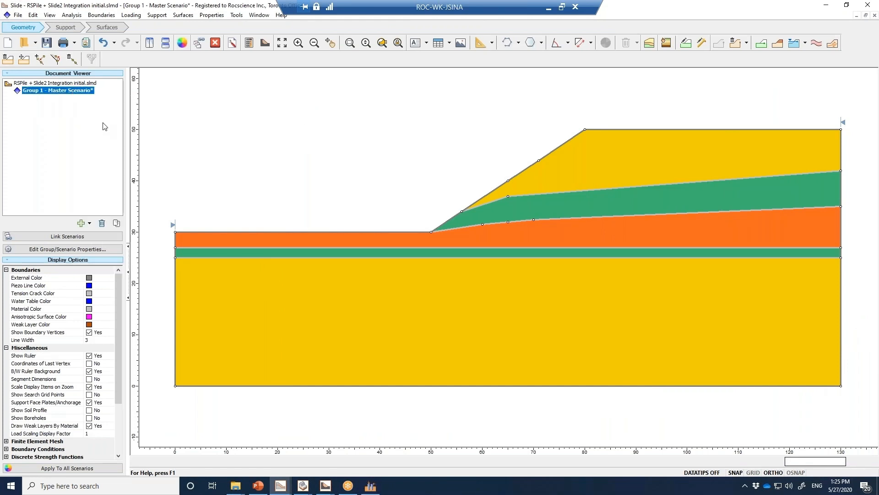
{"action": "key", "text": "ctrl+s"}
{"action": "left_click", "coordinate": [75, 92]}
{"action": "right_click", "coordinate": [76, 91]}
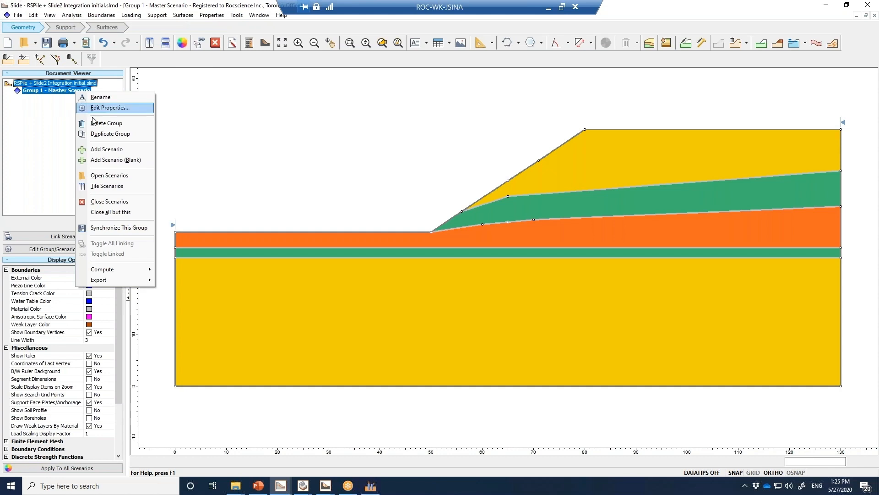
{"action": "left_click", "coordinate": [98, 150]}
Rename the added scenario as "Axial and Lateral"
{"action": "right_click", "coordinate": [55, 102]}
{"action": "left_click", "coordinate": [75, 113]}
{"action": "type", "text": "Axial and L"}
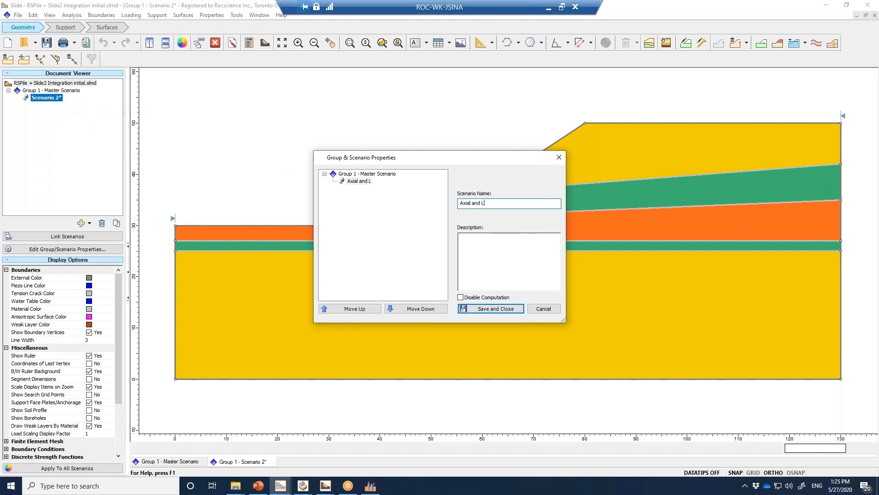
{"action": "type", "text": "ateral"}
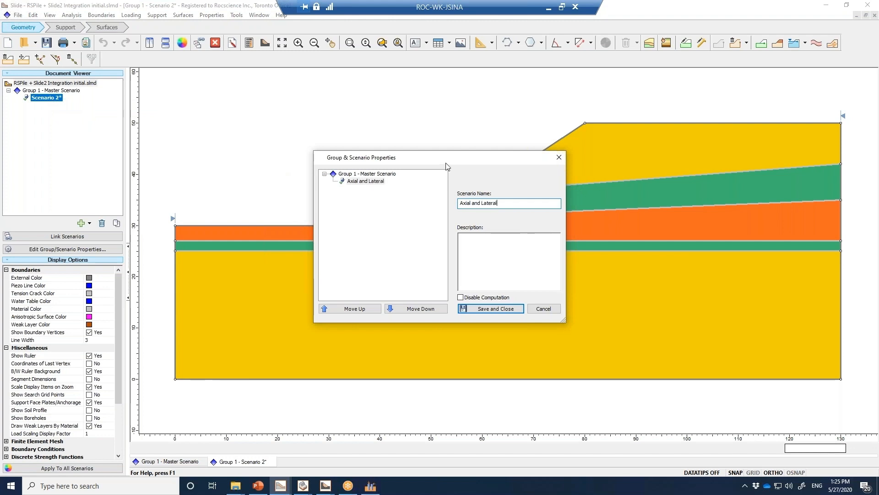
{"action": "left_click", "coordinate": [473, 309]}
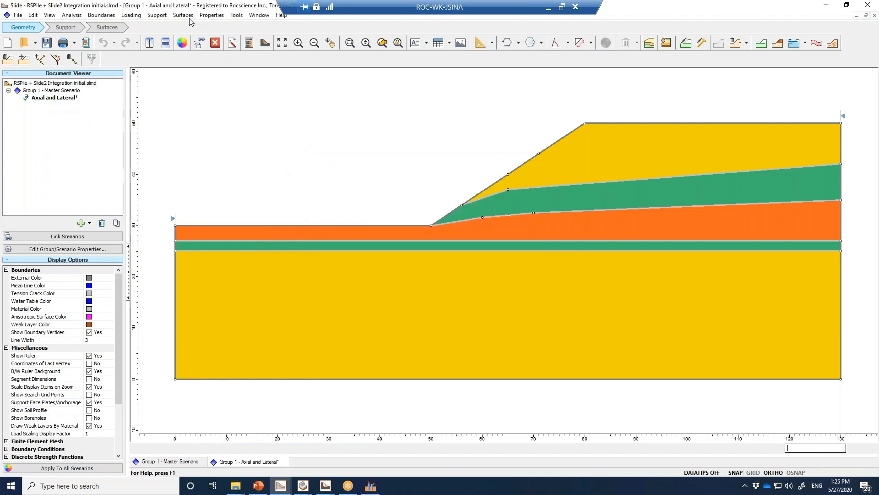
Add a support with the Axial and Lateral property from the slope-face vertex at x = 71 vertically down to (71, 19)
{"action": "left_click", "coordinate": [156, 15]}
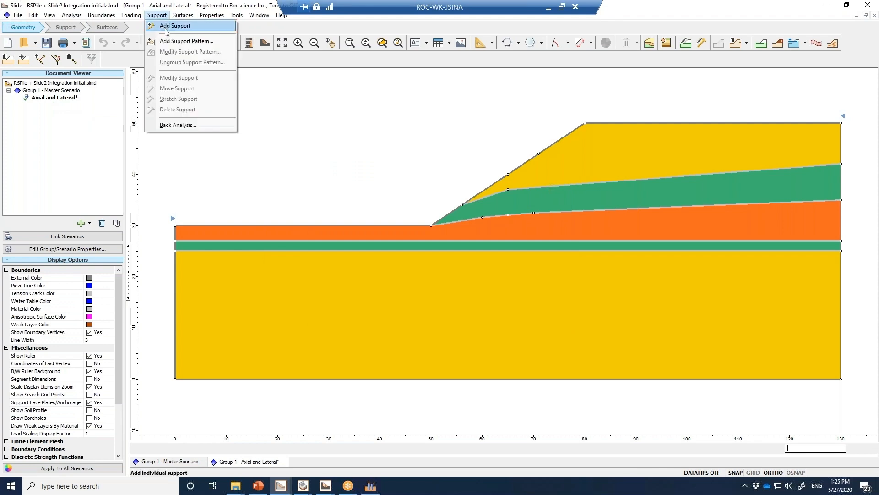
{"action": "left_click", "coordinate": [166, 29]}
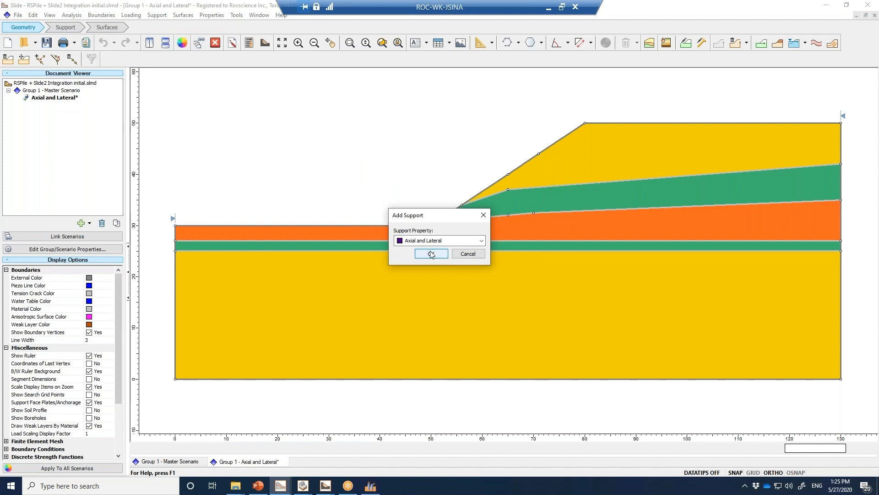
{"action": "left_click", "coordinate": [431, 254]}
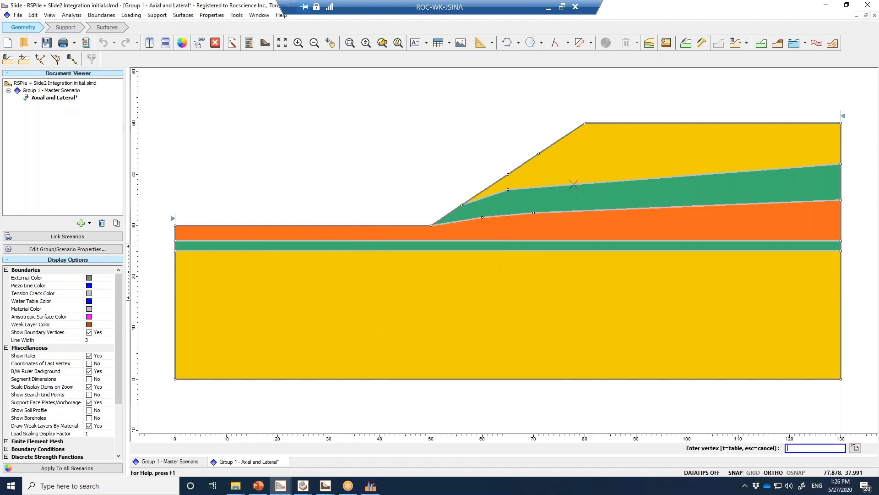
{"action": "left_click", "coordinate": [539, 154]}
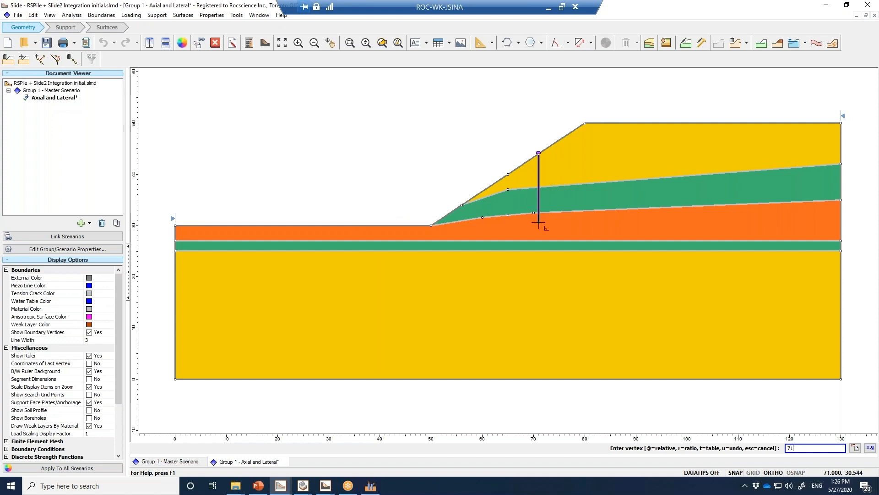
{"action": "type", "text": "71, 19"}
{"action": "key", "text": "Return"}
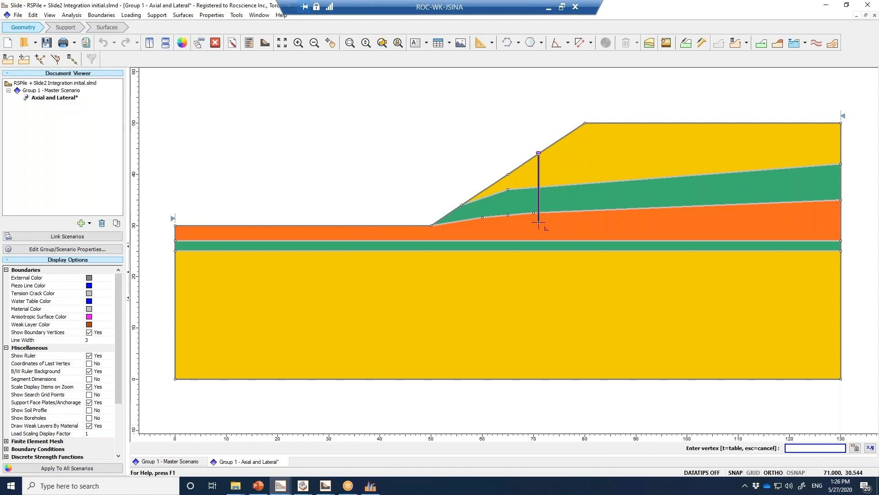
Add a second Axial and Lateral support from the slope-face vertex at x = 65 down to (65, 19), and save the model
{"action": "left_click", "coordinate": [508, 174]}
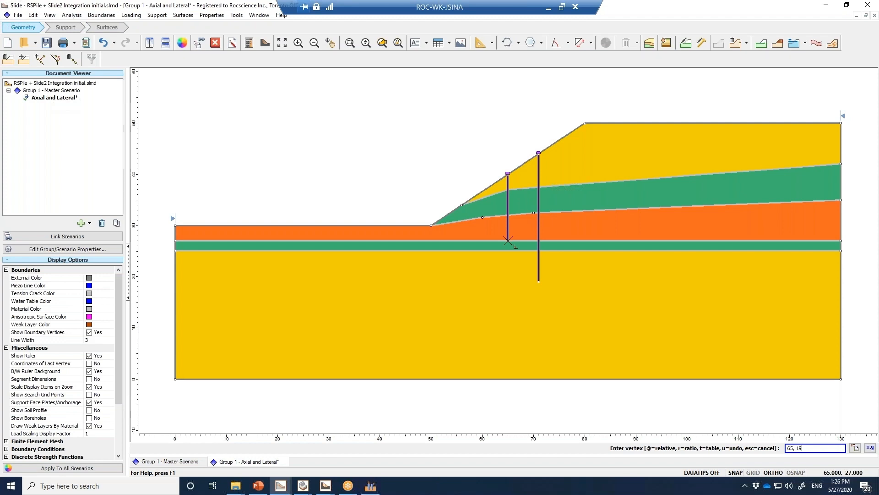
{"action": "key", "text": "Return"}
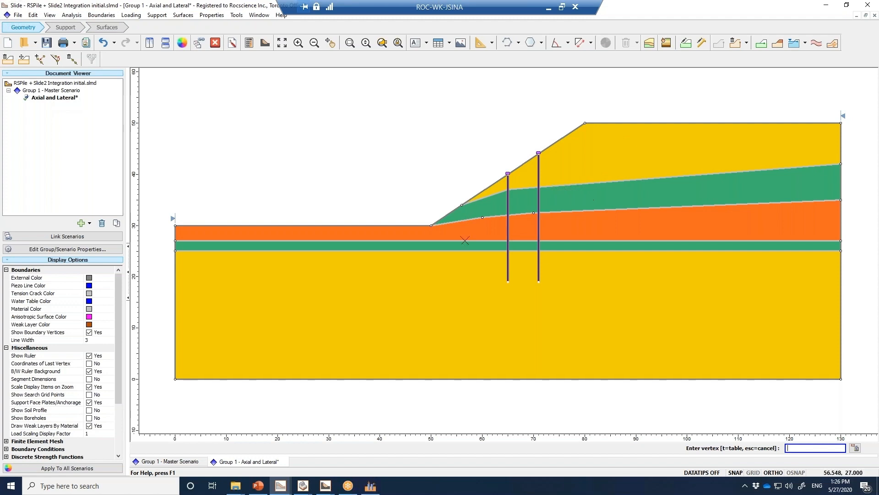
{"action": "key", "text": "Escape"}
{"action": "key", "text": "ctrl+s"}
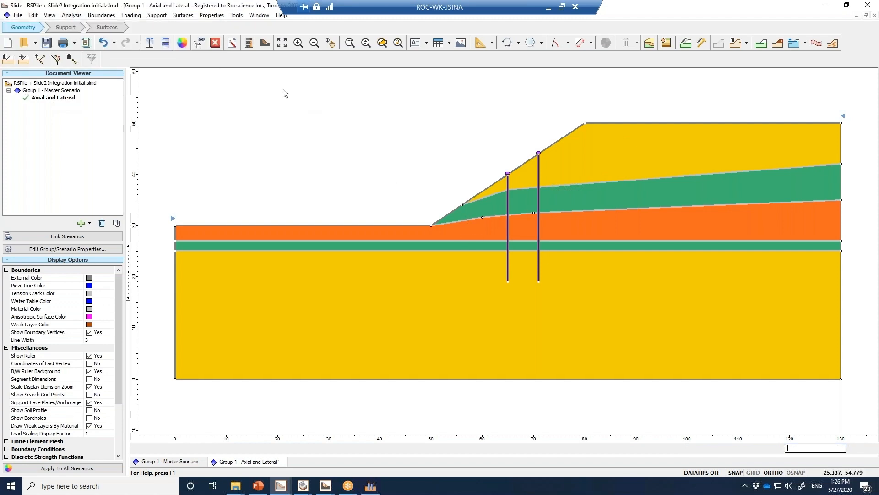
Run the slope stability computation for the Group 1 master scenario and the Axial and Lateral scenario
{"action": "left_click", "coordinate": [253, 48]}
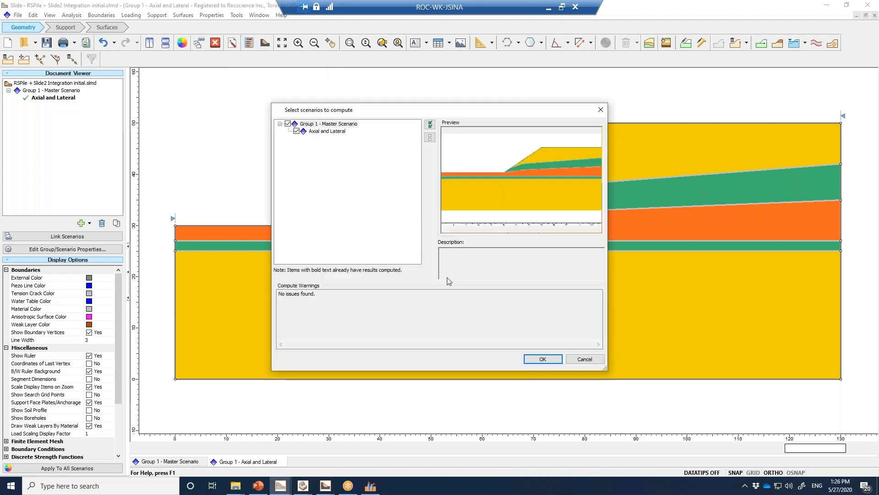
{"action": "left_click", "coordinate": [292, 126]}
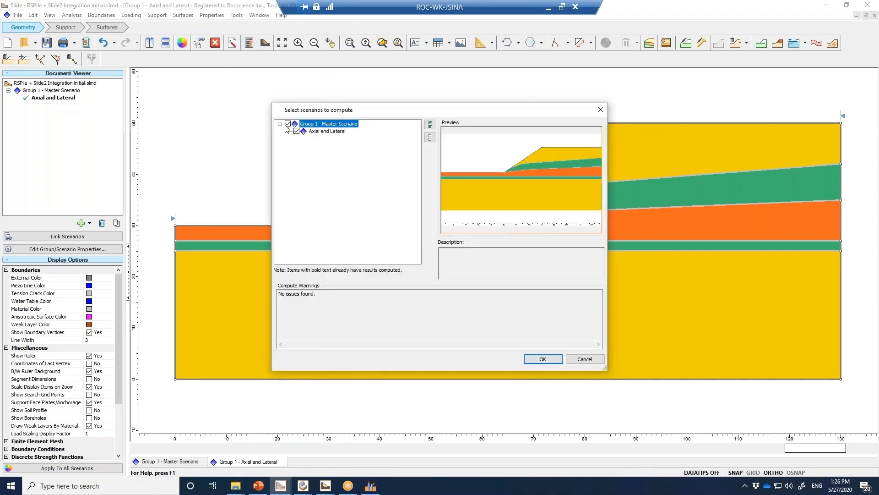
{"action": "left_click", "coordinate": [297, 131]}
{"action": "left_click", "coordinate": [540, 359]}
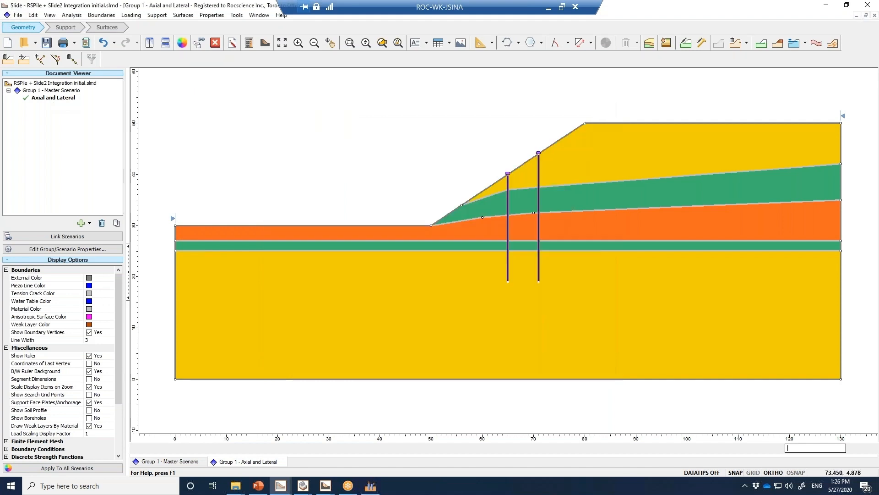
{"action": "key", "text": "ctrl+t"}
Open the RSPile + Slide2 Integration Results file, select the Axial Only scenario and open the results in Slide Interpret
{"action": "left_click", "coordinate": [22, 43]}
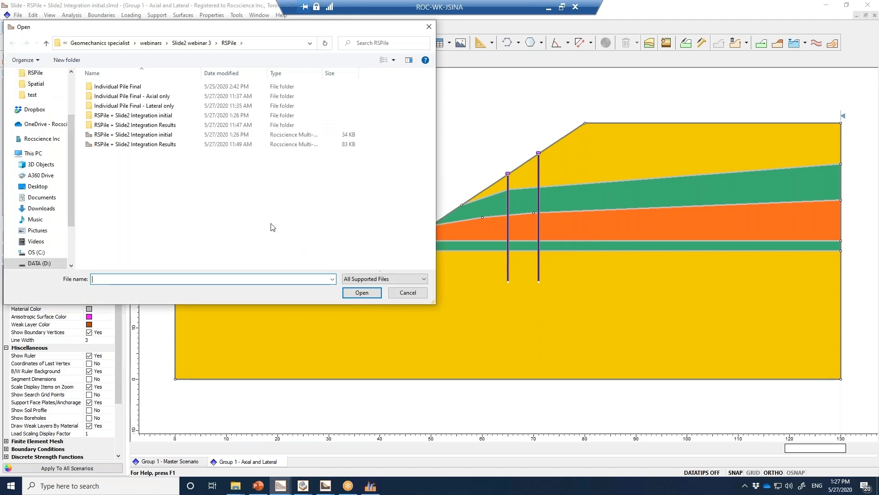
{"action": "double_click", "coordinate": [160, 144]}
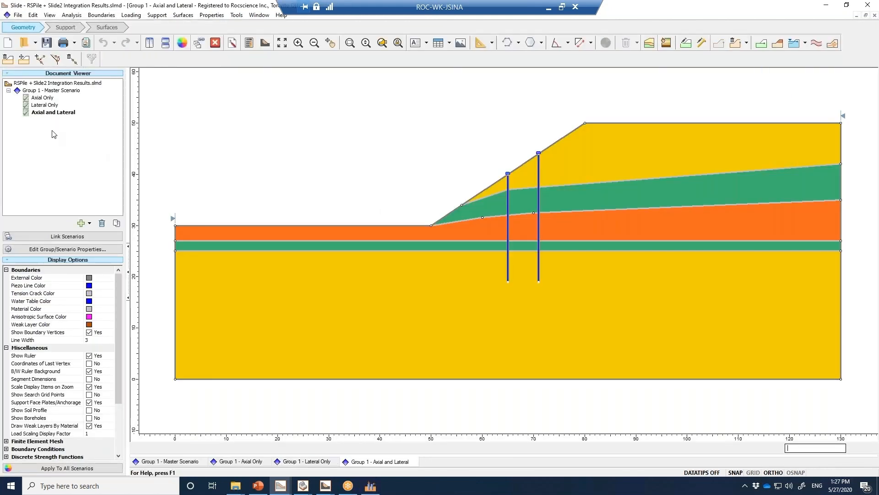
{"action": "left_click", "coordinate": [51, 98]}
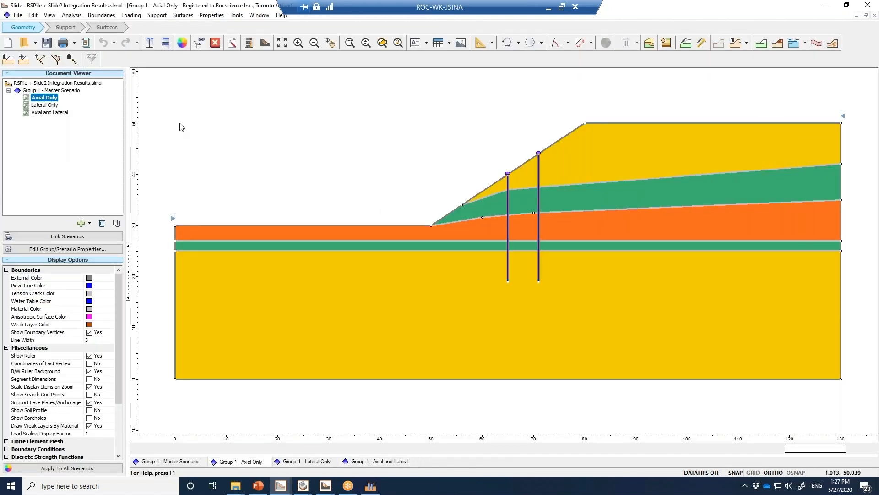
{"action": "left_click", "coordinate": [265, 43]}
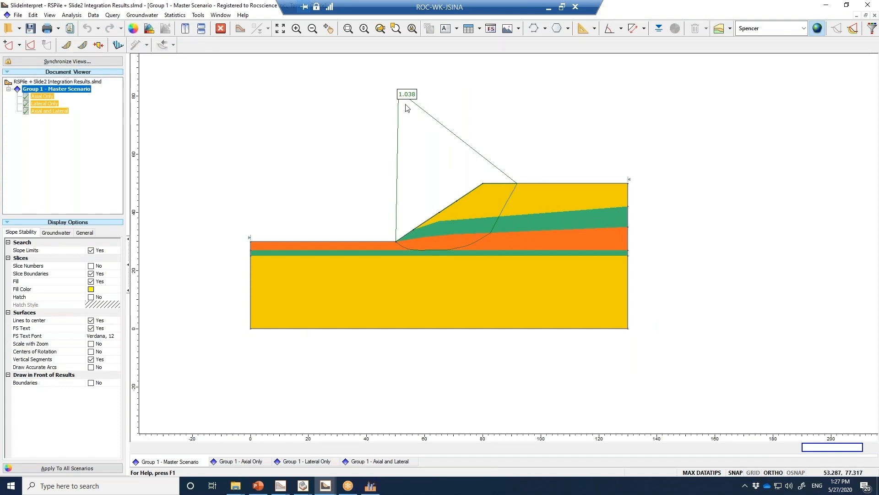
Show the slip surface slices and the support force diagram for the Axial Only scenario
{"action": "left_click", "coordinate": [42, 97]}
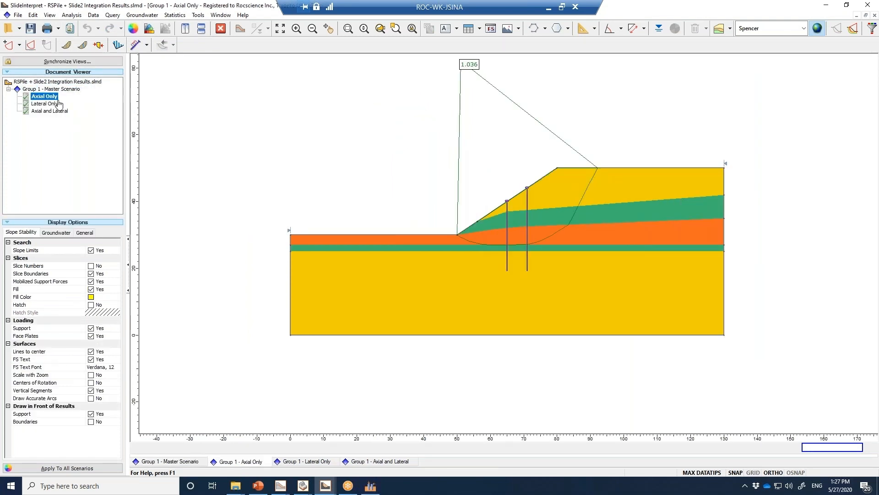
{"action": "scroll", "coordinate": [535, 73], "scroll_direction": "up", "scroll_amount": 3}
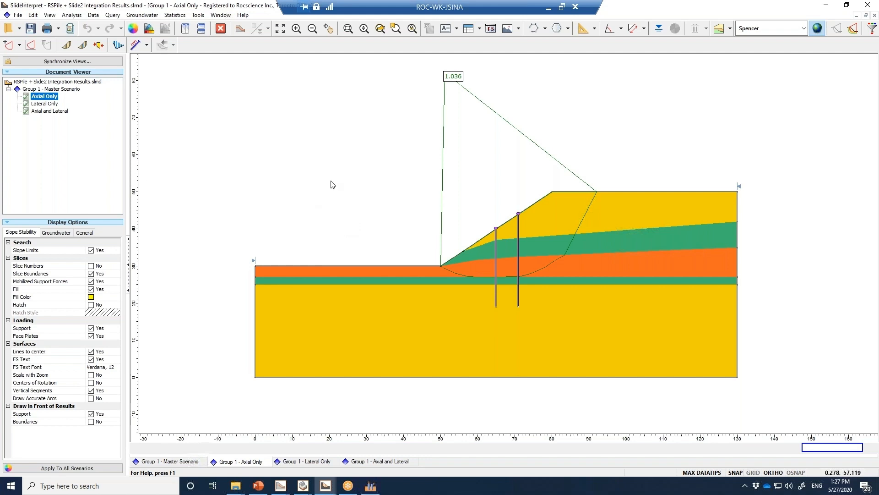
{"action": "left_click", "coordinate": [67, 45]}
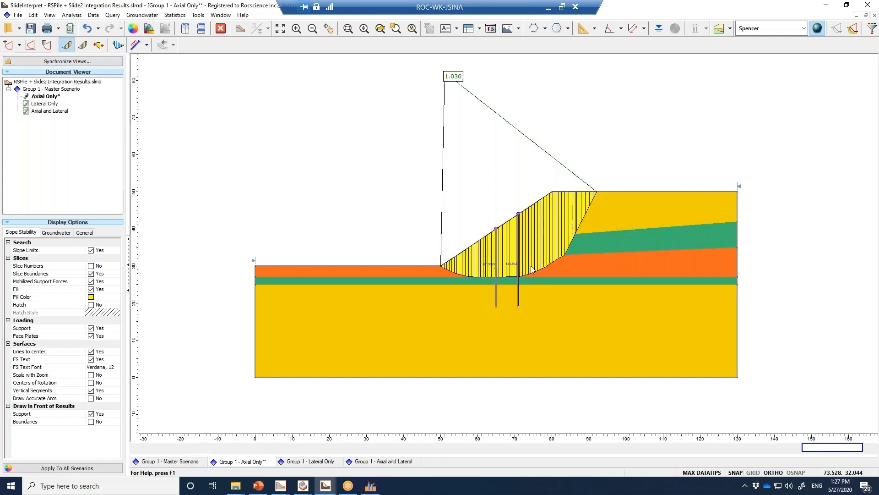
{"action": "scroll", "coordinate": [481, 275], "scroll_direction": "up", "scroll_amount": 3}
{"action": "mouse_move", "coordinate": [458, 290]}
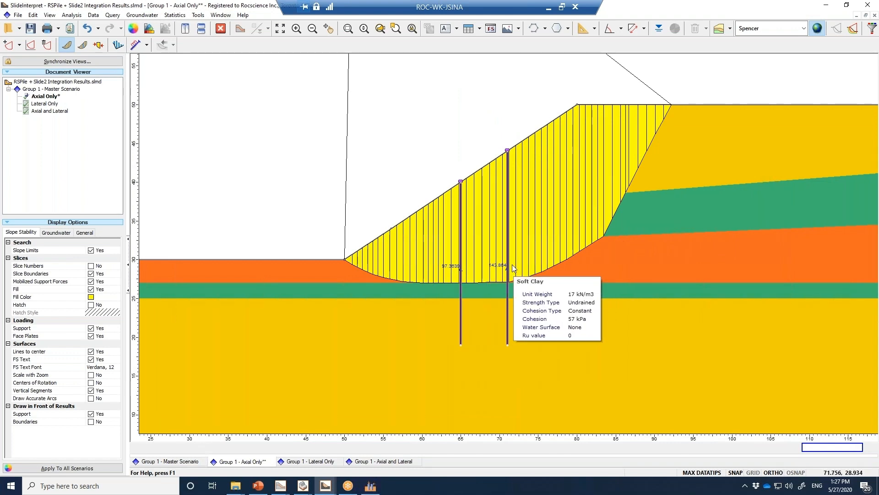
{"action": "left_click", "coordinate": [138, 46]}
{"action": "mouse_move", "coordinate": [461, 264]}
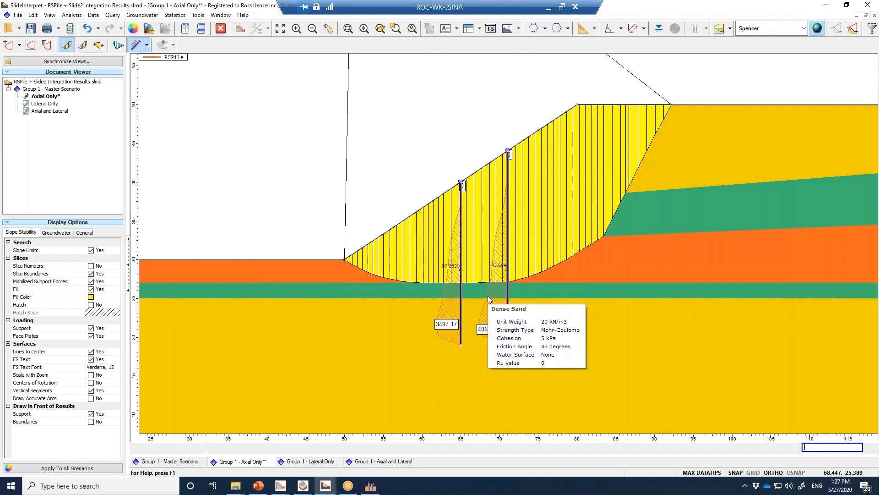
Switch to the Lateral Only results and show their slices and the support force diagram, examining the pile forces up close
{"action": "left_click", "coordinate": [46, 103]}
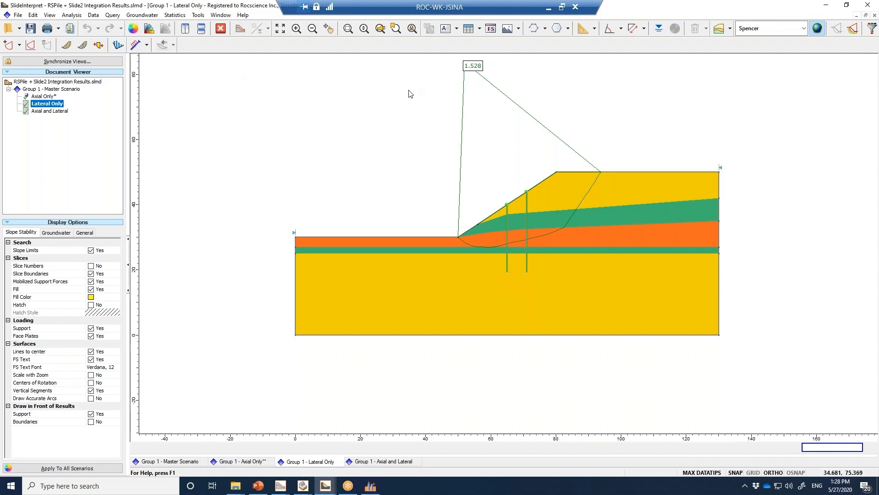
{"action": "left_click", "coordinate": [66, 44]}
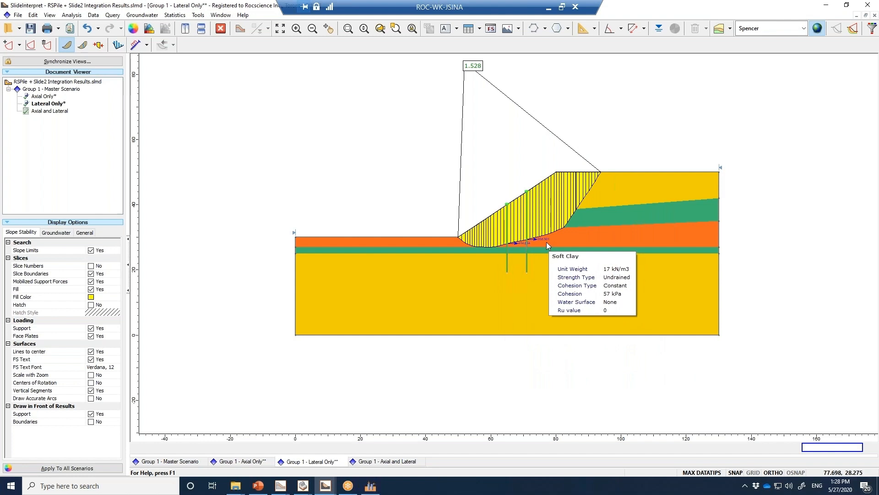
{"action": "left_click", "coordinate": [135, 45]}
{"action": "mouse_move", "coordinate": [526, 220]}
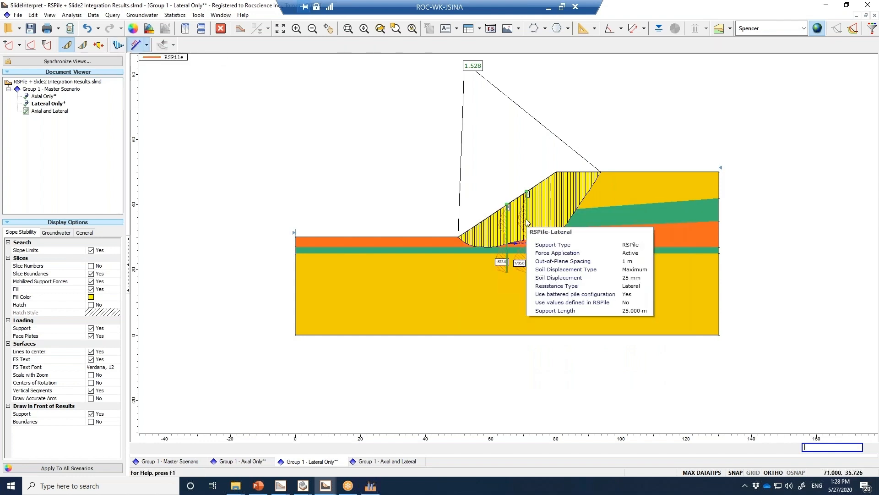
{"action": "scroll", "coordinate": [526, 222], "scroll_direction": "up", "scroll_amount": 2}
{"action": "scroll", "coordinate": [526, 223], "scroll_direction": "up", "scroll_amount": 2}
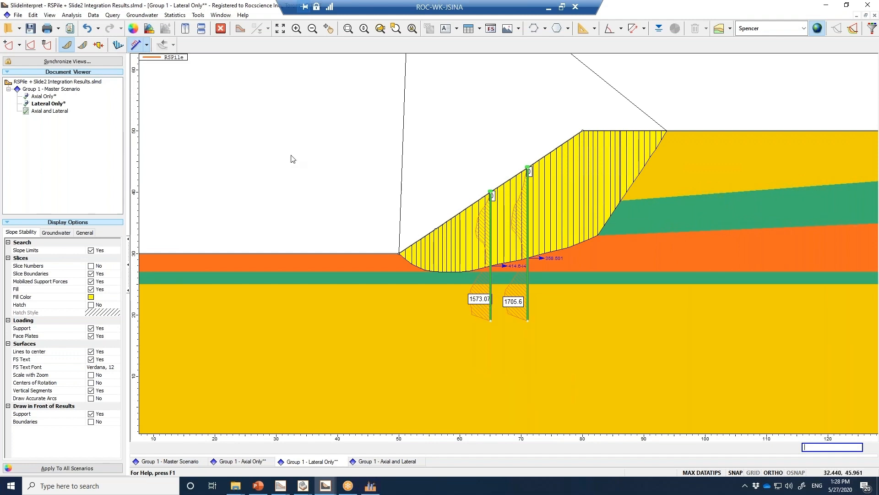
{"action": "scroll", "coordinate": [292, 159], "scroll_direction": "down", "scroll_amount": 3}
Show the slices and support force diagram for the Axial and Lateral scenario, and examine the piles and the slip surface
{"action": "left_click", "coordinate": [55, 115]}
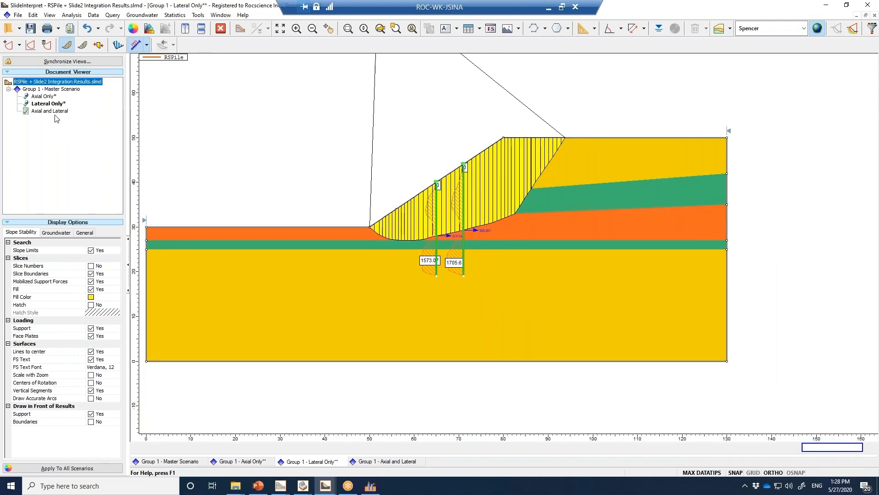
{"action": "double_click", "coordinate": [51, 111]}
{"action": "left_click", "coordinate": [567, 262]}
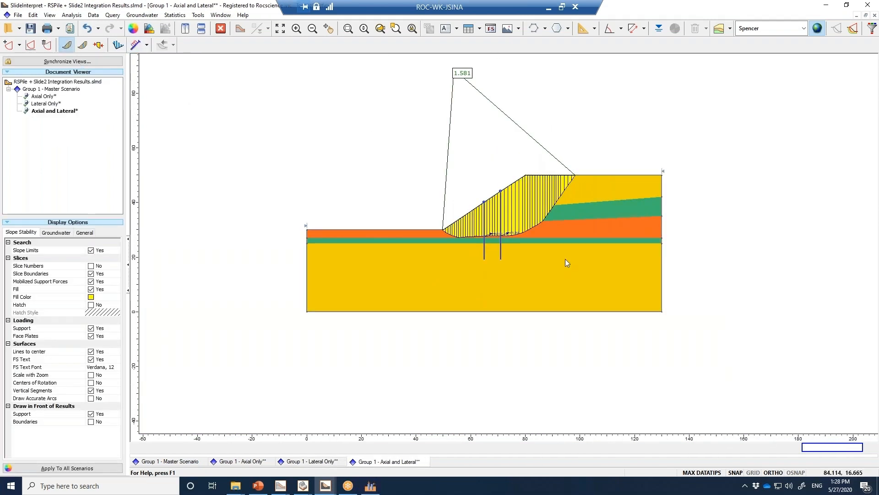
{"action": "scroll", "coordinate": [517, 215], "scroll_direction": "up", "scroll_amount": 3}
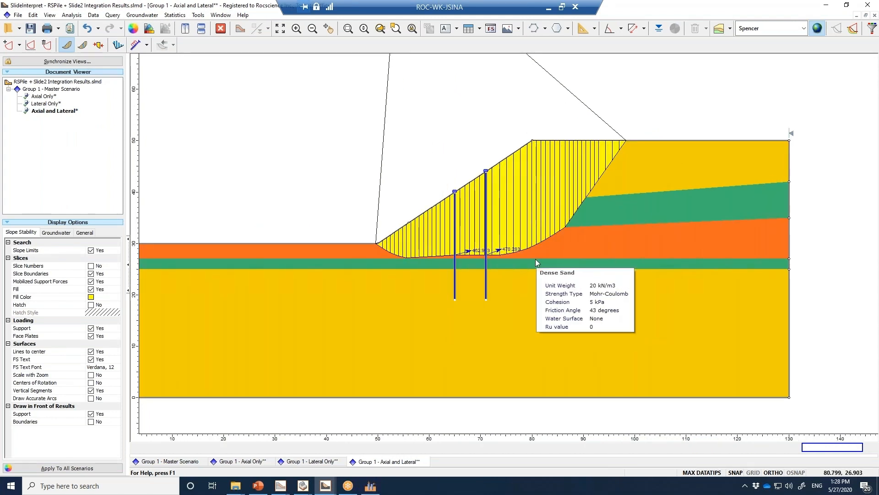
{"action": "scroll", "coordinate": [533, 257], "scroll_direction": "down", "scroll_amount": 3}
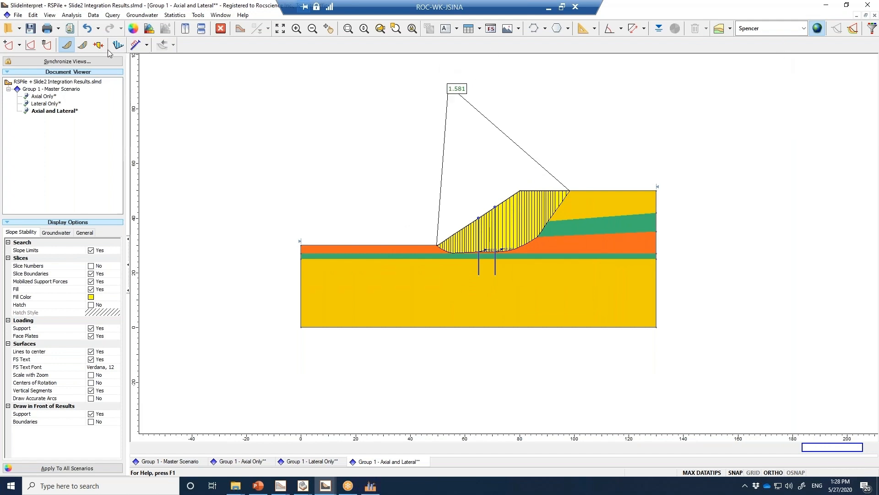
{"action": "left_click", "coordinate": [136, 44]}
{"action": "scroll", "coordinate": [495, 252], "scroll_direction": "up", "scroll_amount": 3}
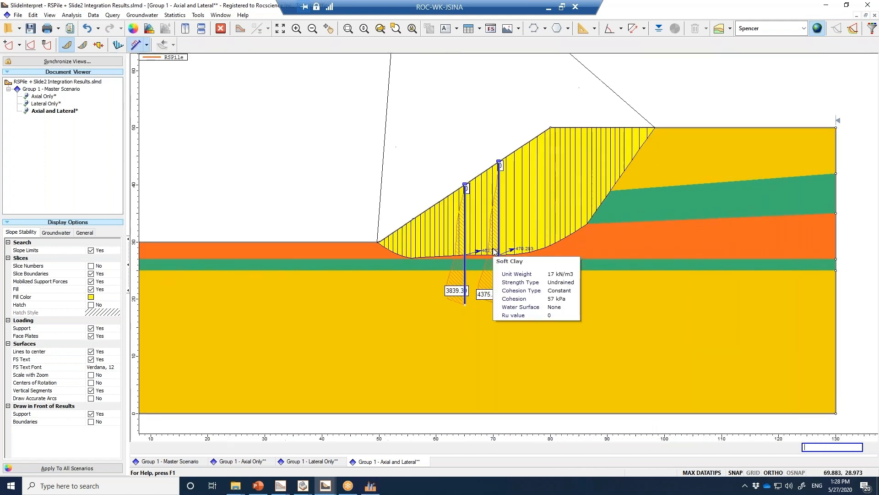
{"action": "mouse_move", "coordinate": [647, 294]}
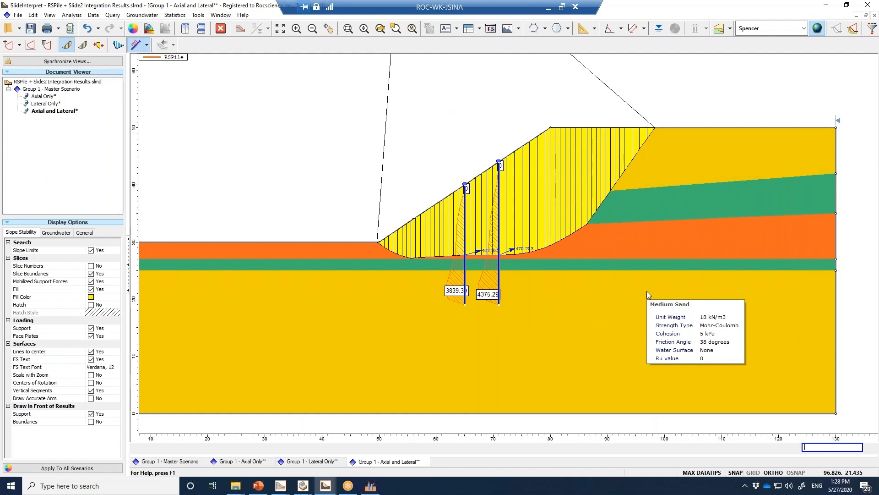
{"action": "scroll", "coordinate": [609, 271], "scroll_direction": "down", "scroll_amount": 3}
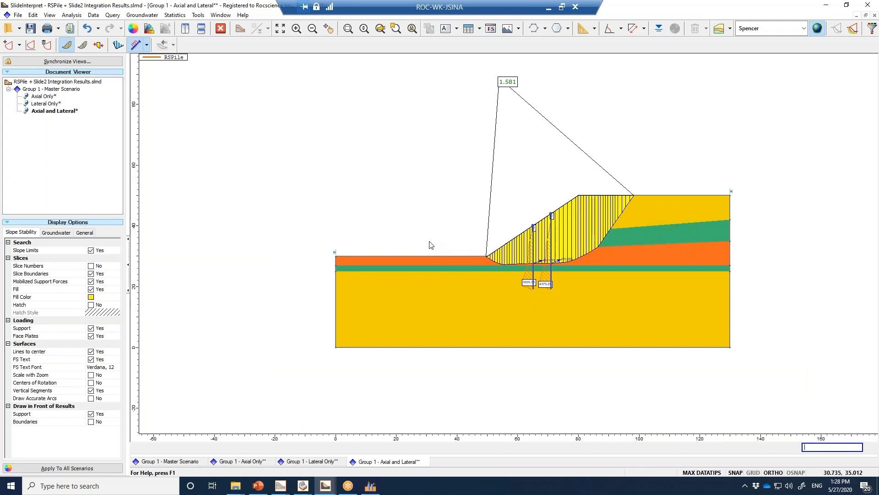
{"action": "mouse_move", "coordinate": [415, 325]}
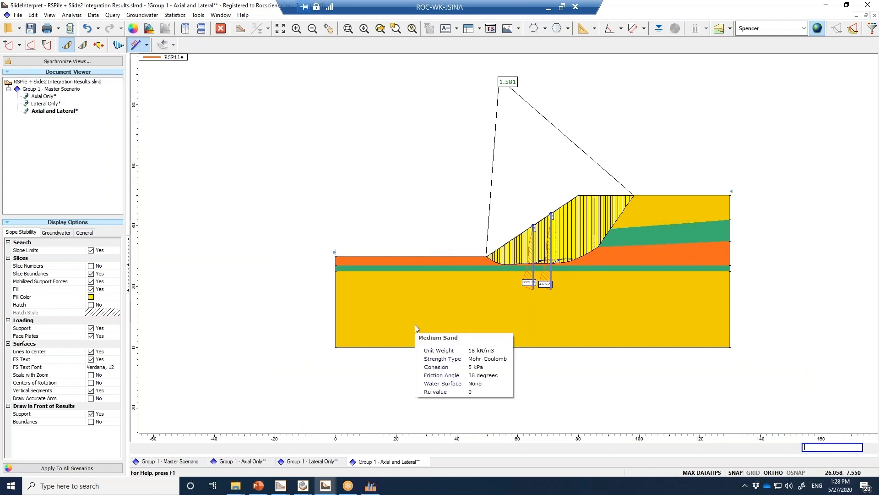
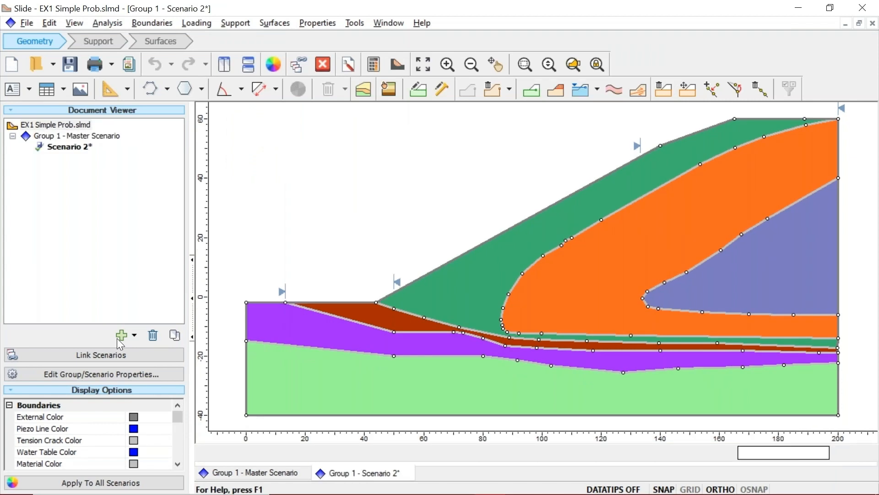
Add another scenario under the master scenario and rename the group as Det
{"action": "left_click", "coordinate": [117, 338]}
{"action": "right_click", "coordinate": [107, 135]}
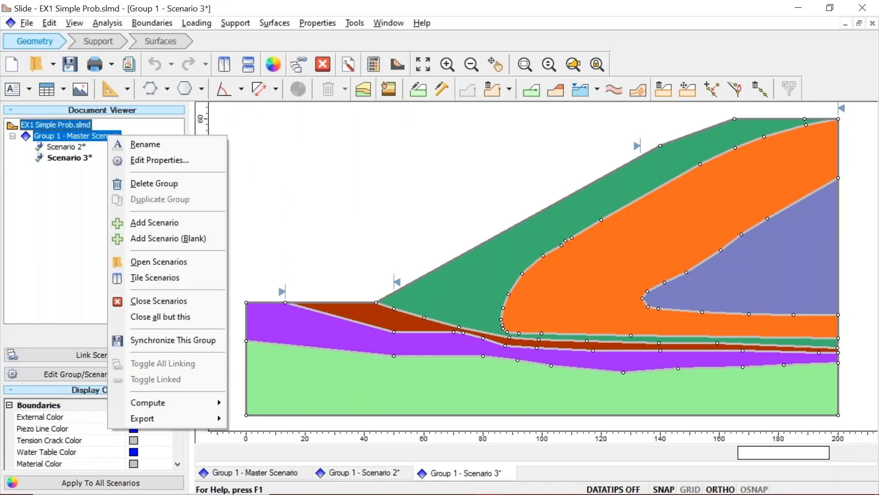
{"action": "left_click", "coordinate": [160, 160]}
{"action": "type", "text": "Det"}
Rename Scenario 2 as Prob - GM and Scenario 3 as Prob - OS, and save the scenario properties
{"action": "left_click", "coordinate": [318, 162]}
{"action": "left_click", "coordinate": [525, 195]}
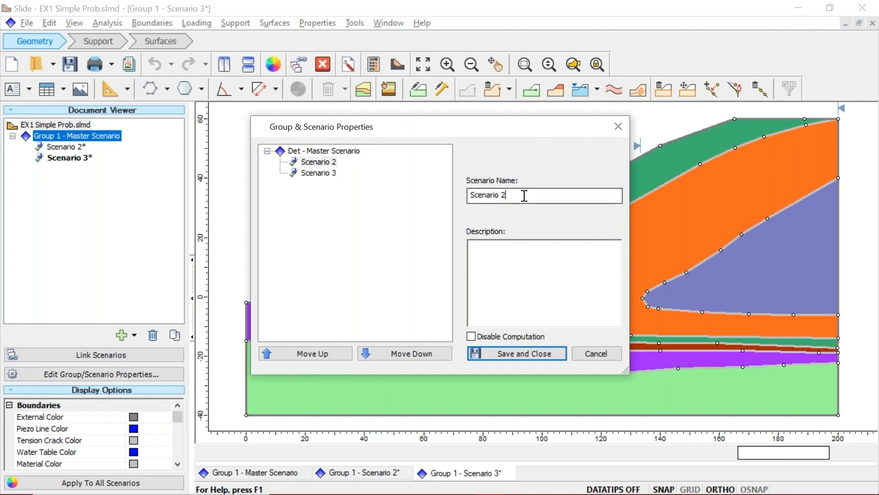
{"action": "key", "text": "ctrl+a"}
{"action": "type", "text": "Prob - GM"}
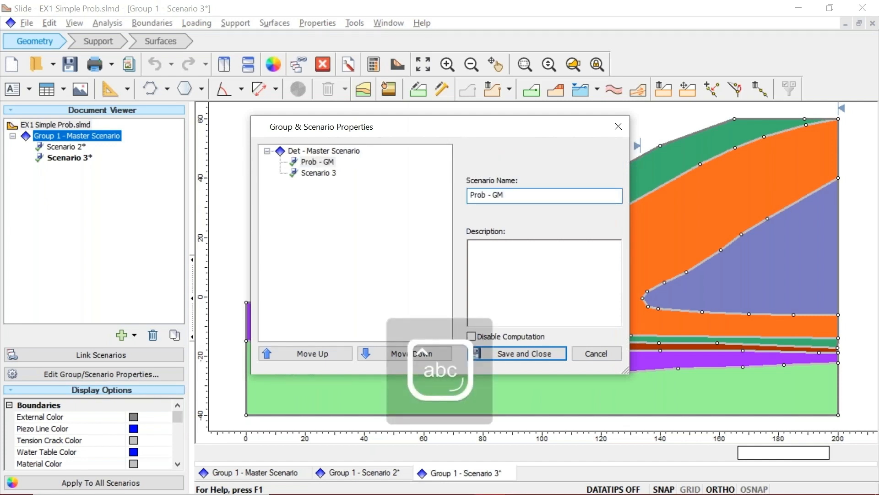
{"action": "left_click", "coordinate": [316, 173]}
{"action": "left_click", "coordinate": [525, 199]}
{"action": "key", "text": "ctrl+a"}
{"action": "type", "text": "Prob -"}
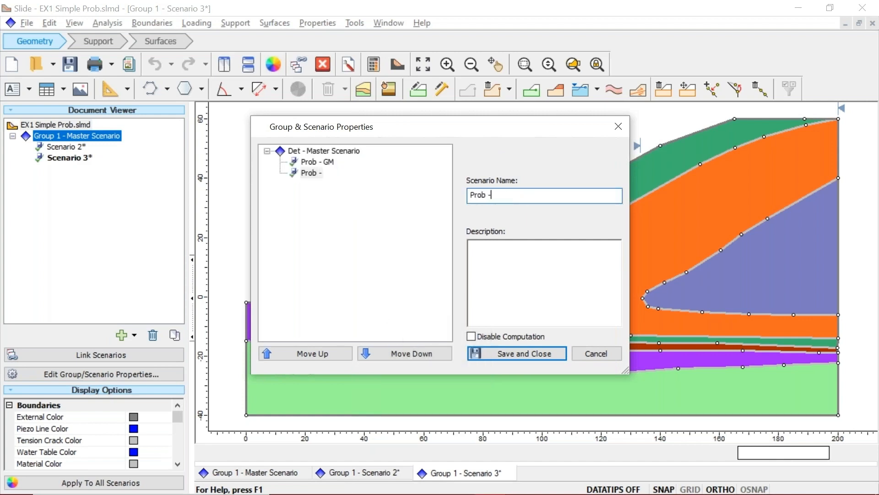
{"action": "type", "text": " OS"}
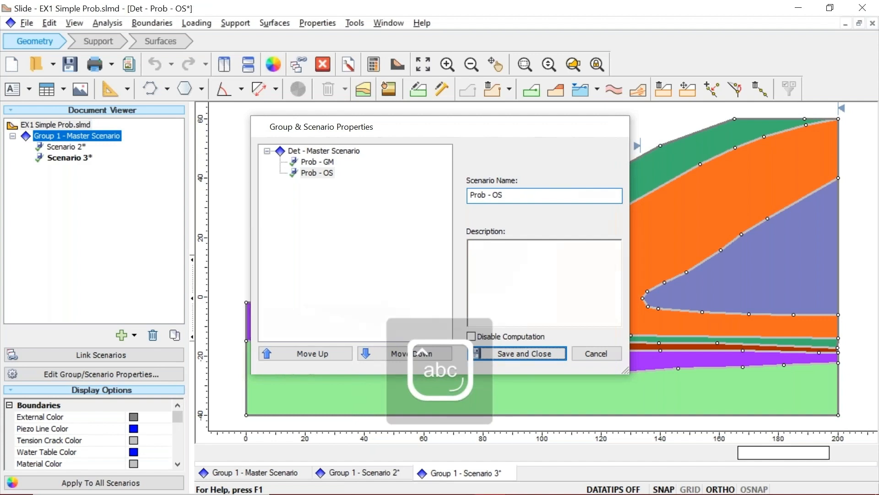
{"action": "key", "text": "Return"}
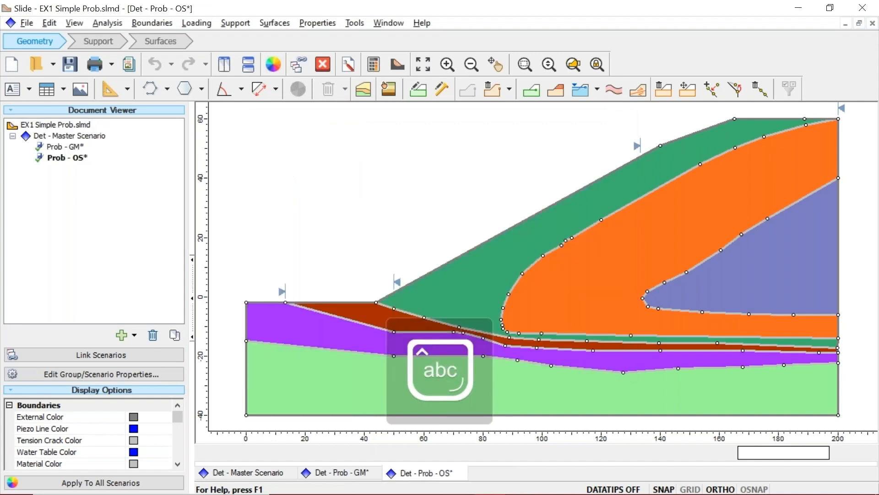
Enable Probabilistic Analysis in the statistics project settings of the Prob - GM scenario
{"action": "left_click", "coordinate": [70, 136]}
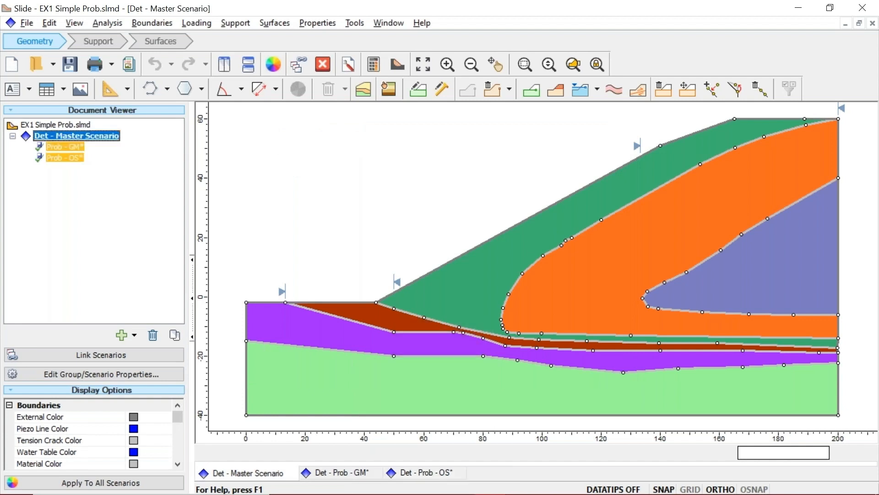
{"action": "left_click", "coordinate": [69, 147]}
{"action": "left_click", "coordinate": [349, 66]}
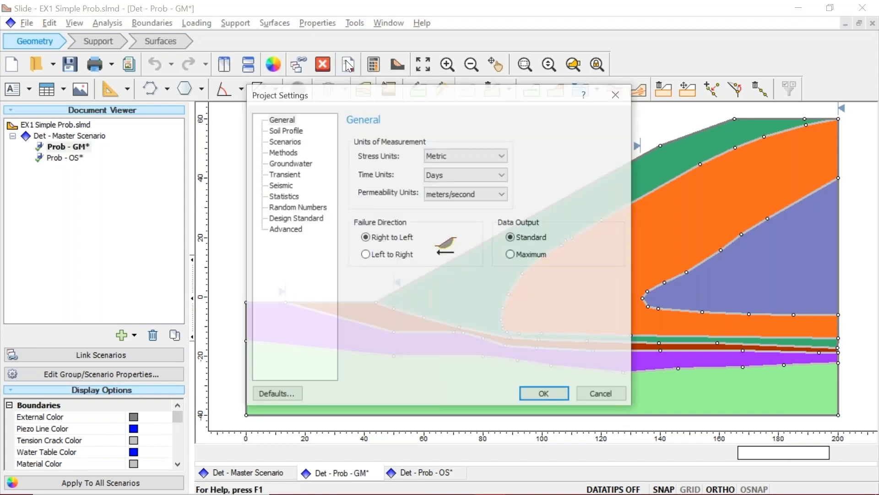
{"action": "left_click", "coordinate": [282, 204]}
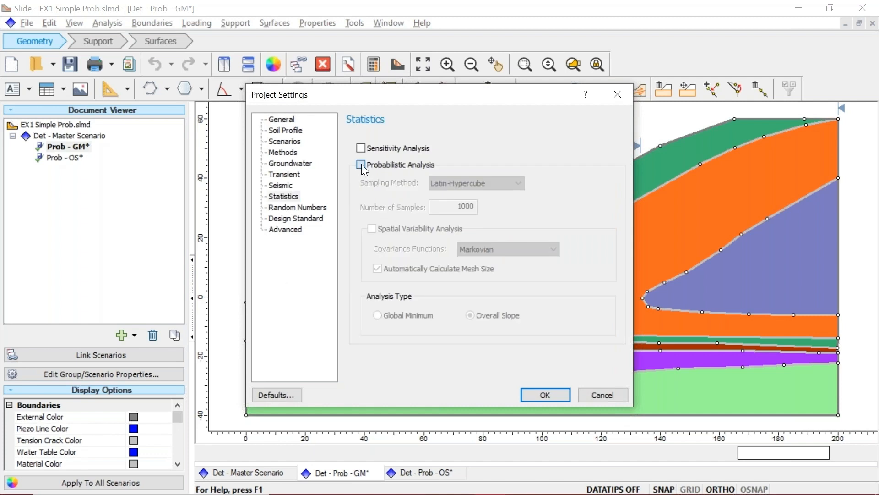
{"action": "left_click", "coordinate": [362, 163]}
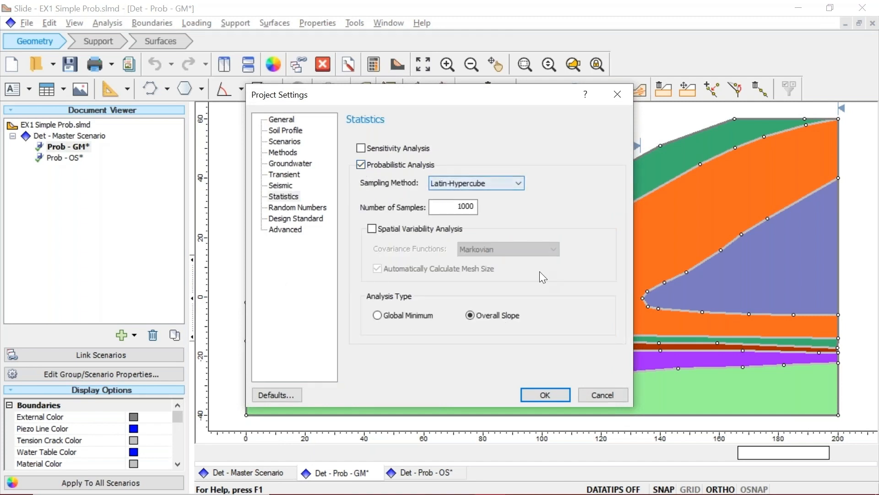
Keep Latin-Hypercube sampling, and set the number of samples to 50 and the analysis type to Global Minimum for Prob - GM
{"action": "left_click", "coordinate": [512, 183]}
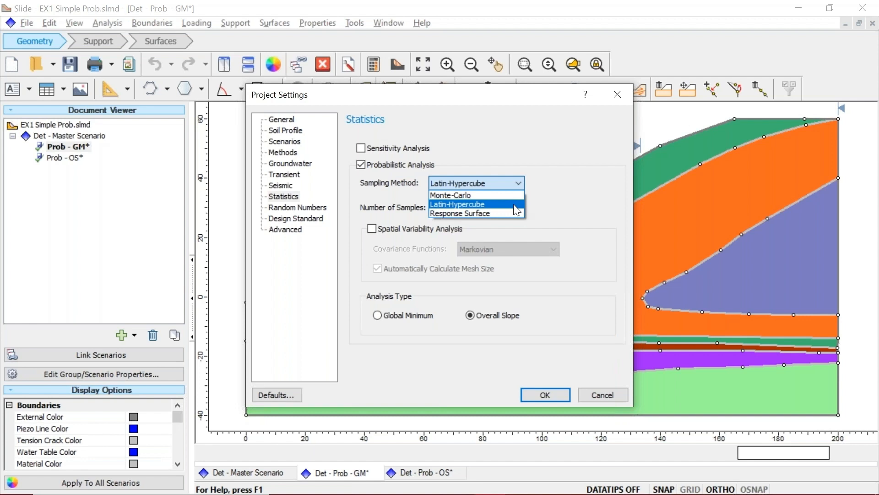
{"action": "left_click", "coordinate": [514, 205]}
{"action": "double_click", "coordinate": [457, 211]}
{"action": "type", "text": "50"}
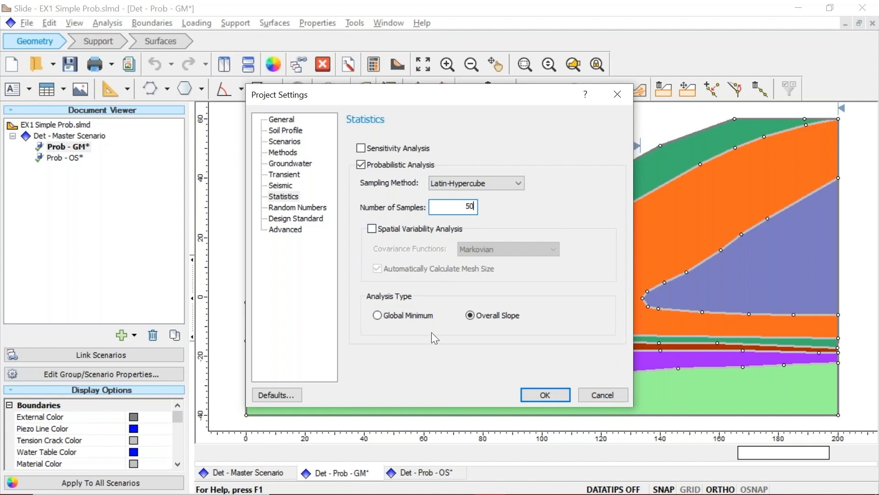
{"action": "left_click", "coordinate": [377, 316]}
{"action": "left_click", "coordinate": [556, 399]}
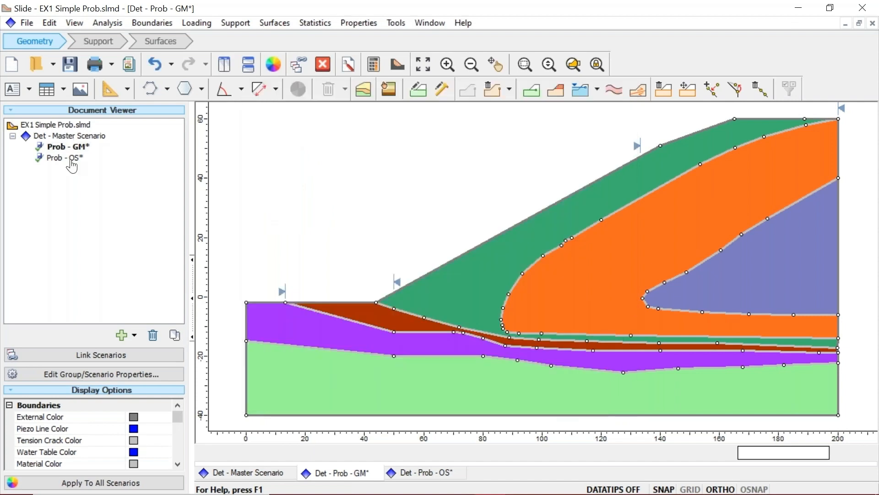
Enable Probabilistic Analysis for the Prob - OS scenario with 50 Latin-Hypercube samples and the Overall Slope analysis type
{"action": "left_click", "coordinate": [71, 159]}
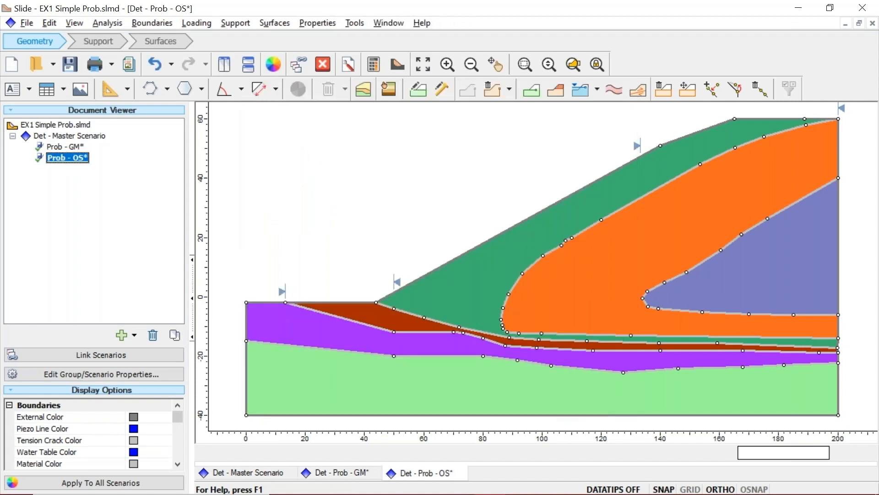
{"action": "left_click", "coordinate": [360, 76]}
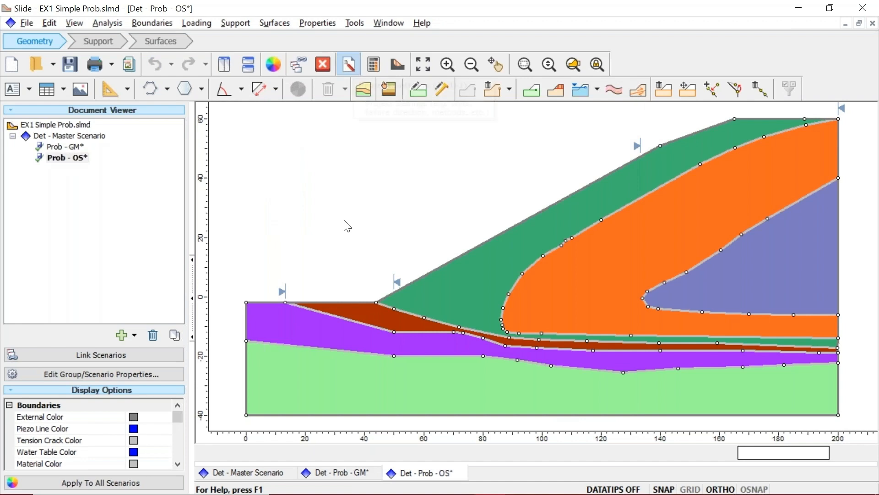
{"action": "left_click", "coordinate": [278, 202]}
{"action": "left_click_drag", "start_coordinate": [475, 206], "coordinate": [431, 207]}
{"action": "type", "text": "50"}
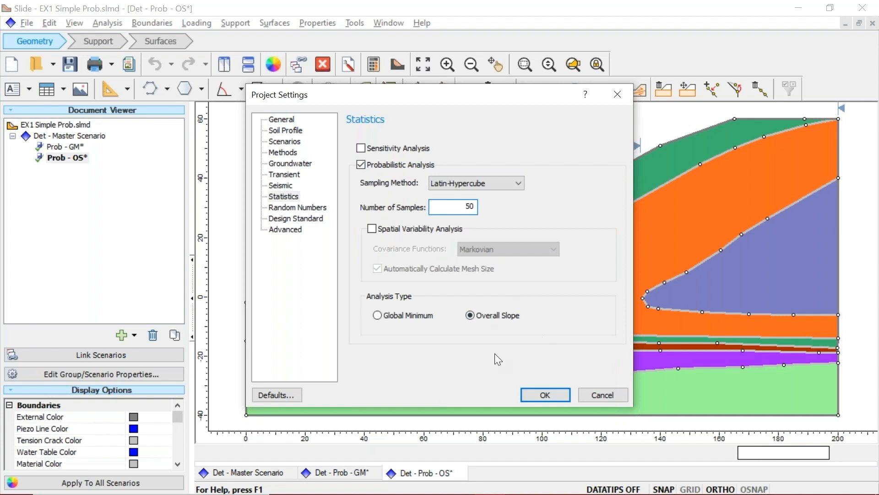
{"action": "left_click", "coordinate": [538, 393]}
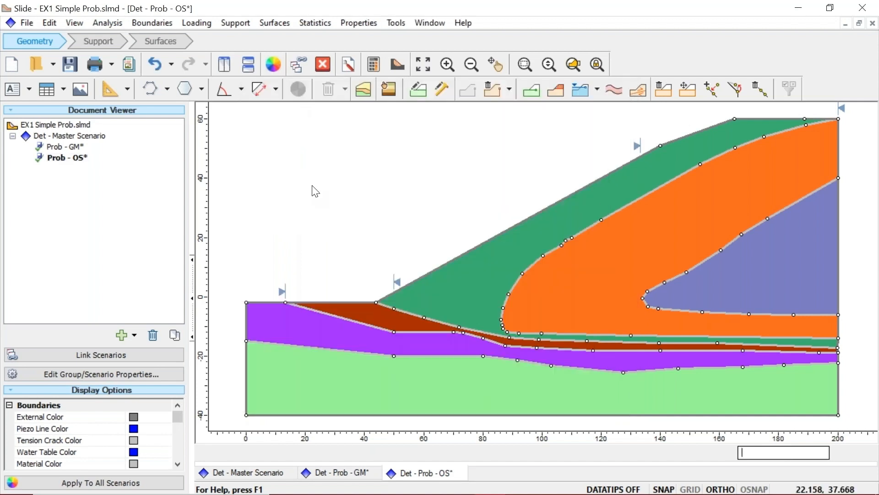
Link the scenarios from Prob - GM and add the cohesion of Upper Marine Sed as a random variable with a Normal distribution
{"action": "left_click", "coordinate": [341, 473]}
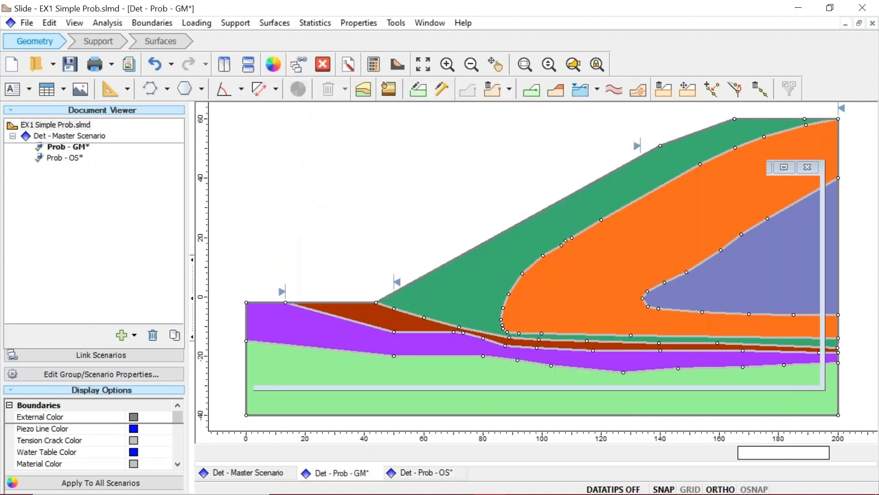
{"action": "left_click", "coordinate": [79, 353]}
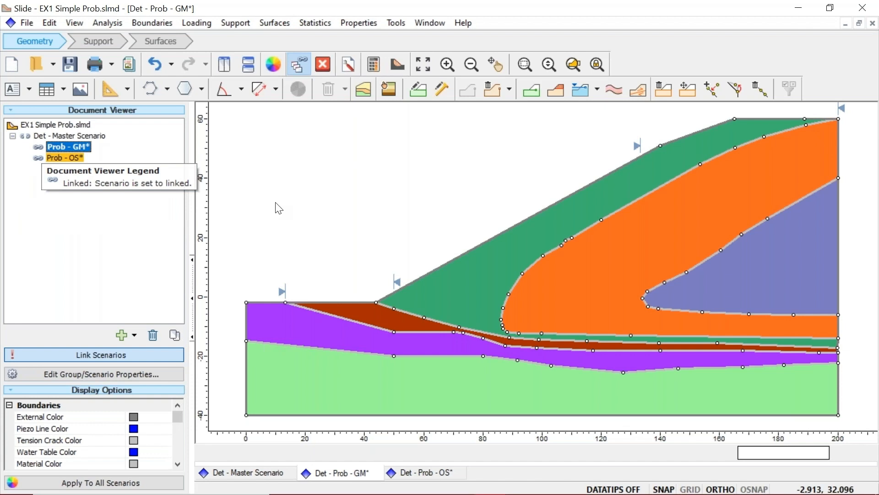
{"action": "left_click", "coordinate": [311, 24]}
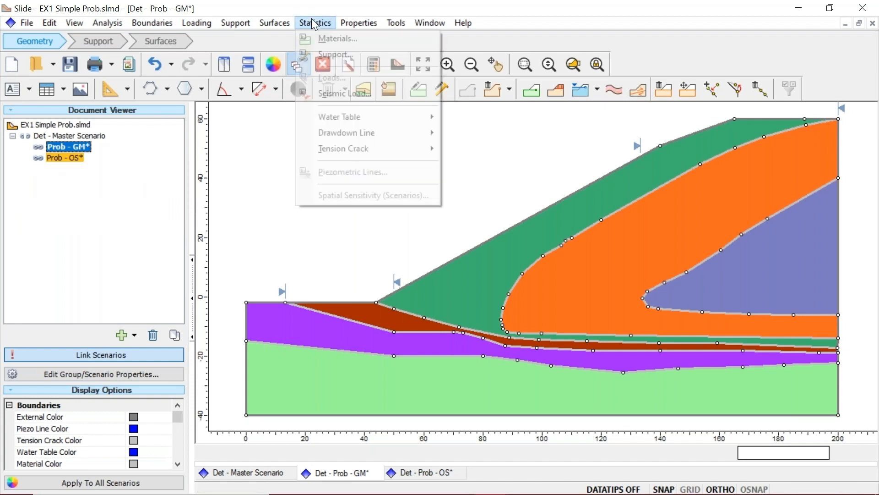
{"action": "left_click", "coordinate": [334, 40]}
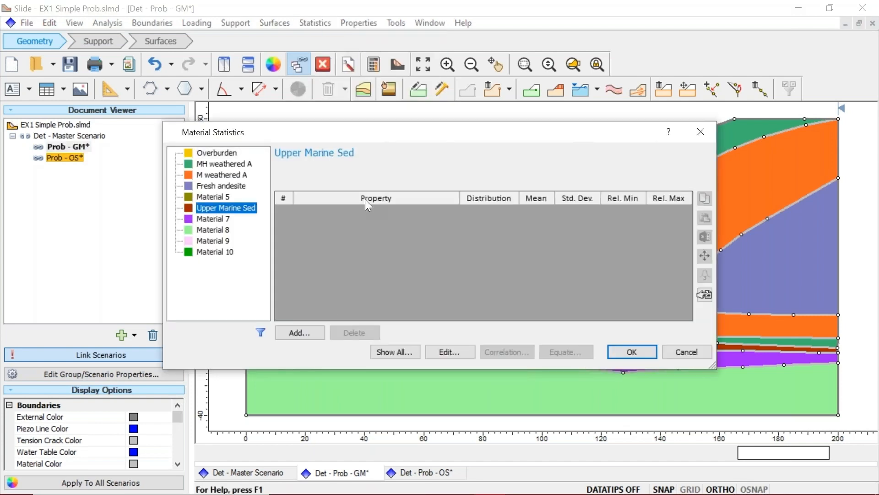
{"action": "left_click", "coordinate": [299, 333]}
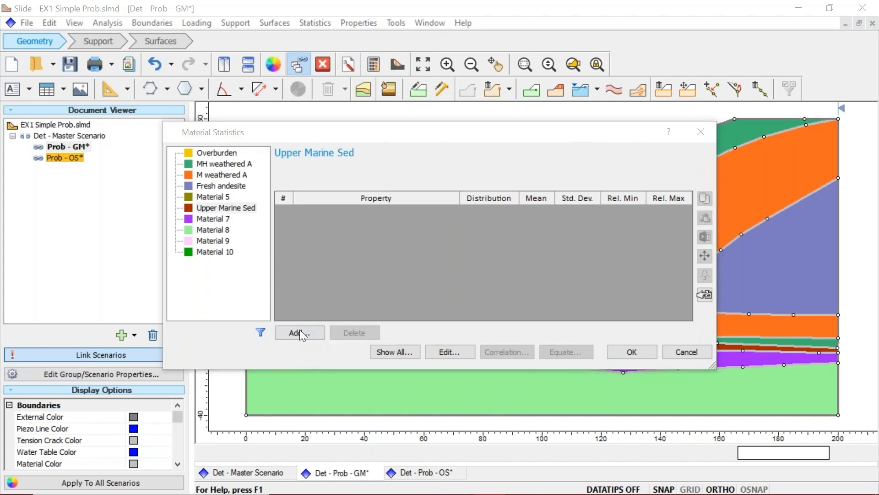
{"action": "left_click", "coordinate": [305, 223]}
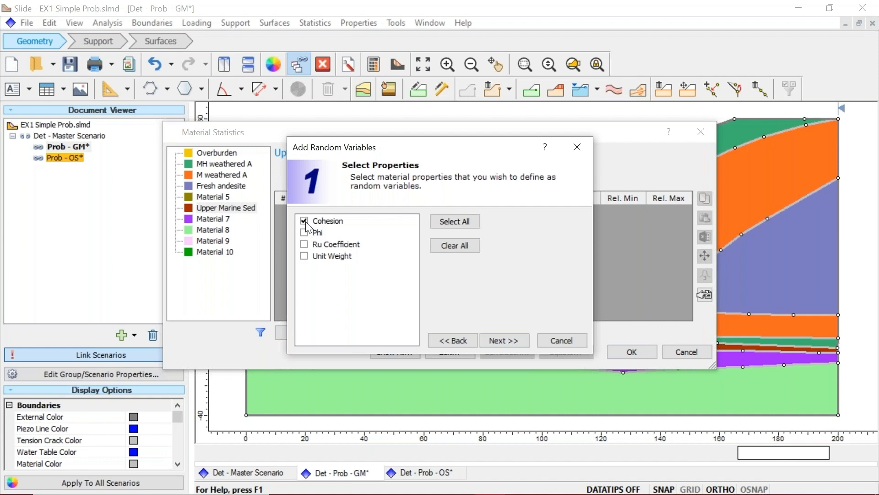
{"action": "left_click", "coordinate": [511, 340]}
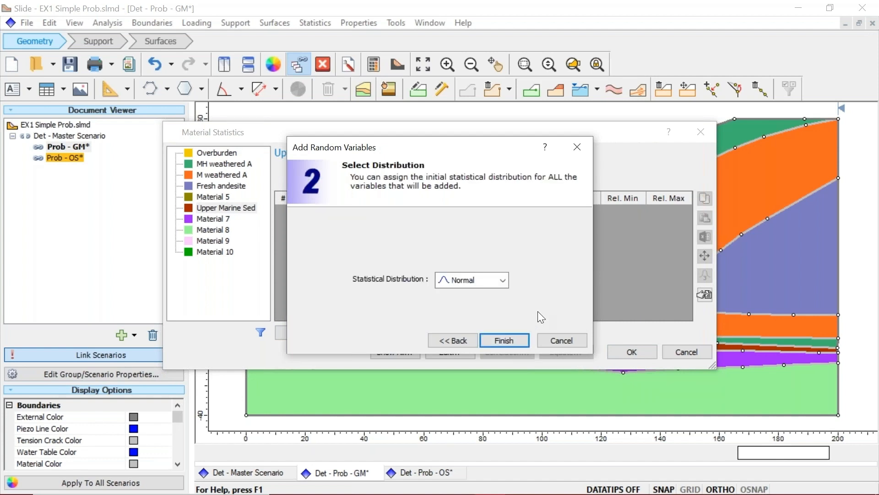
{"action": "left_click", "coordinate": [476, 281]}
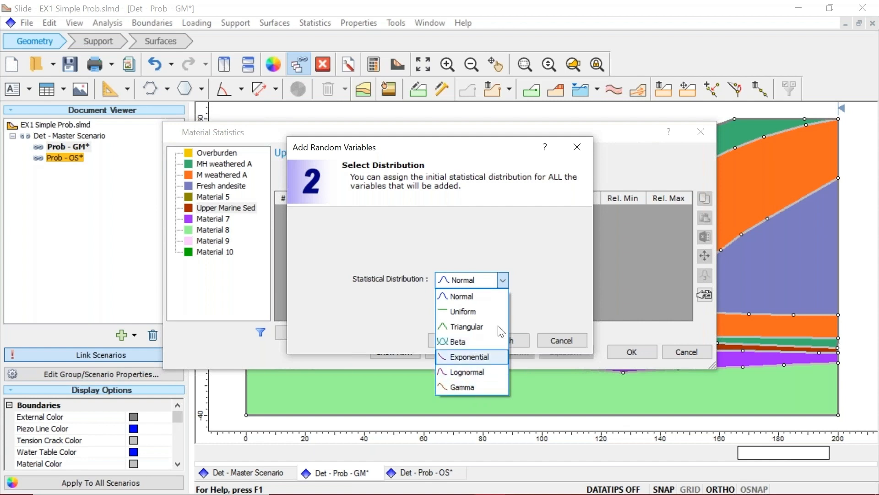
{"action": "left_click", "coordinate": [467, 296]}
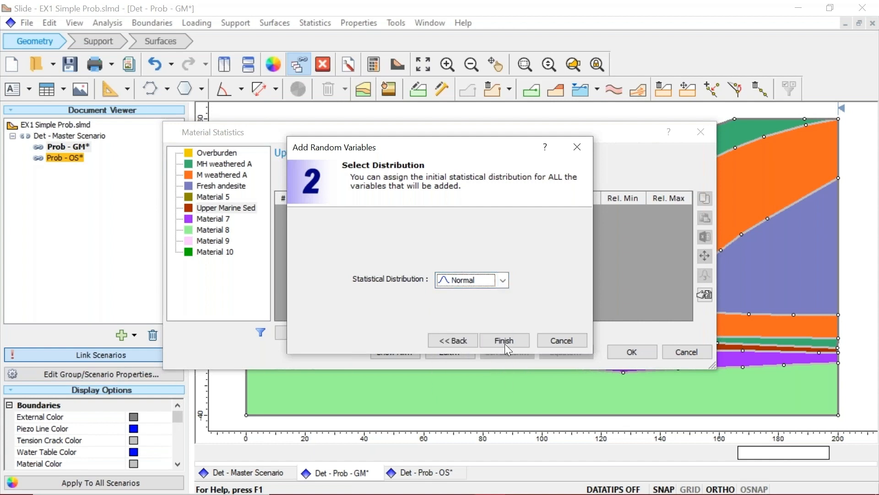
{"action": "left_click", "coordinate": [515, 341]}
Set the cohesion's standard deviation to 1 and its relative minimum and maximum automatically to three times the standard deviation
{"action": "left_click", "coordinate": [536, 212]}
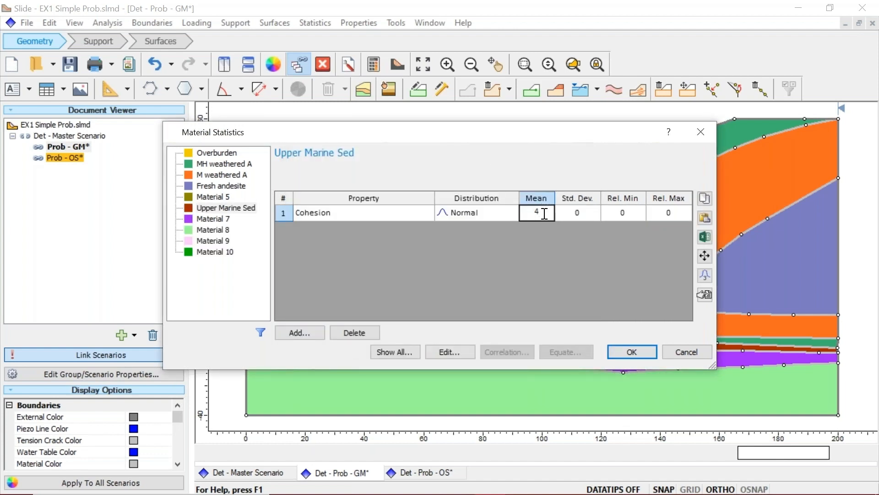
{"action": "left_click", "coordinate": [587, 213]}
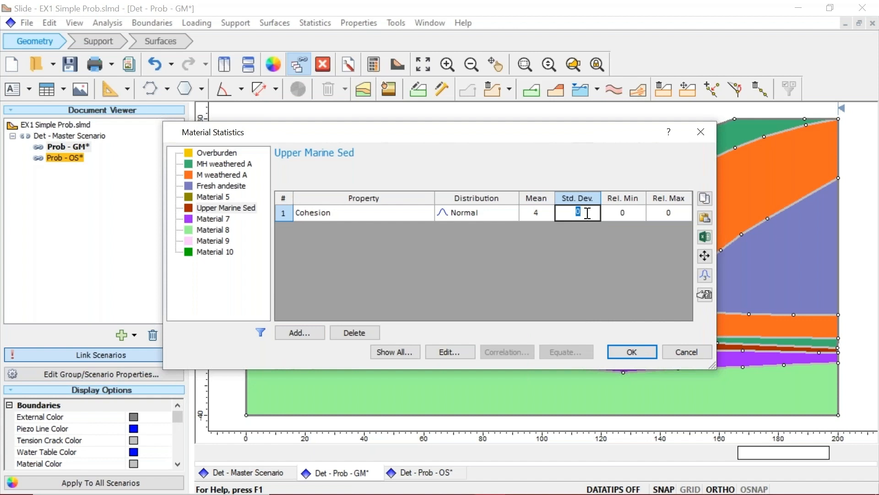
{"action": "type", "text": "1"}
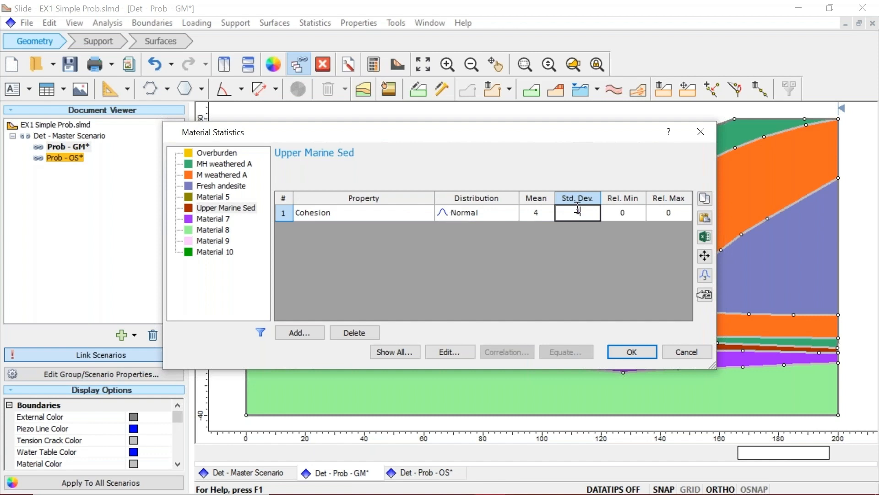
{"action": "left_click", "coordinate": [704, 278]}
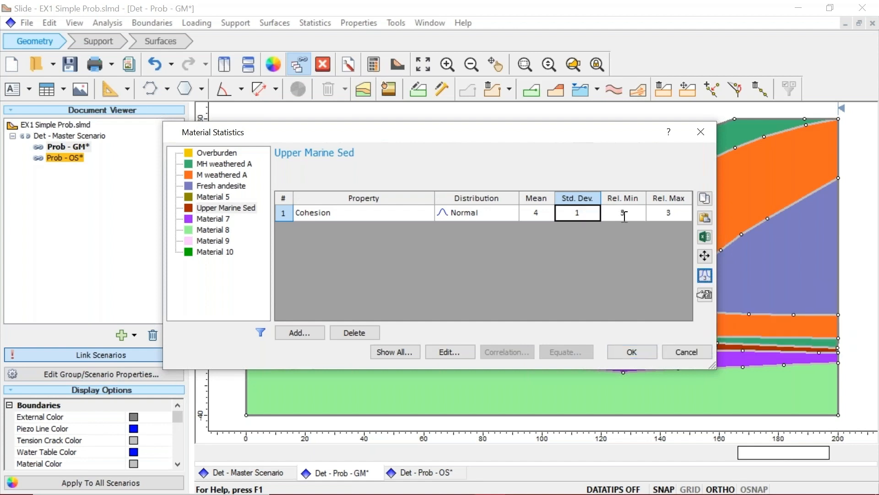
{"action": "left_click", "coordinate": [624, 215]}
{"action": "left_click", "coordinate": [663, 212]}
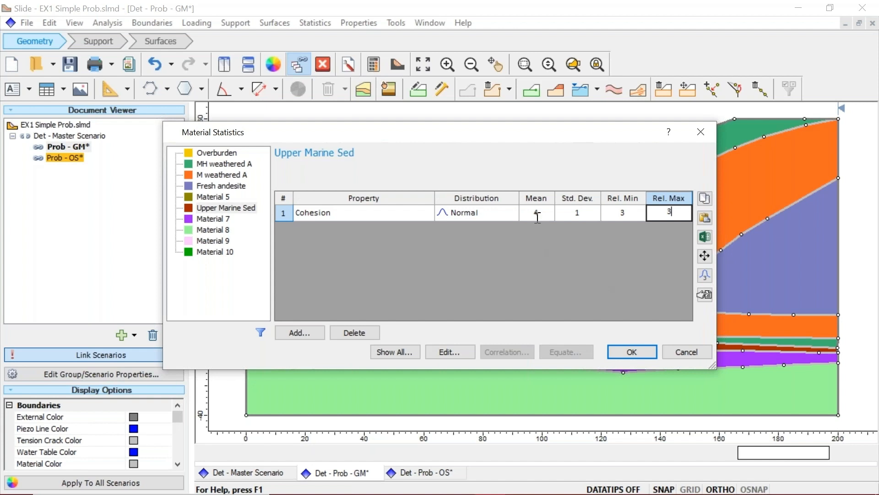
{"action": "left_click", "coordinate": [625, 347]}
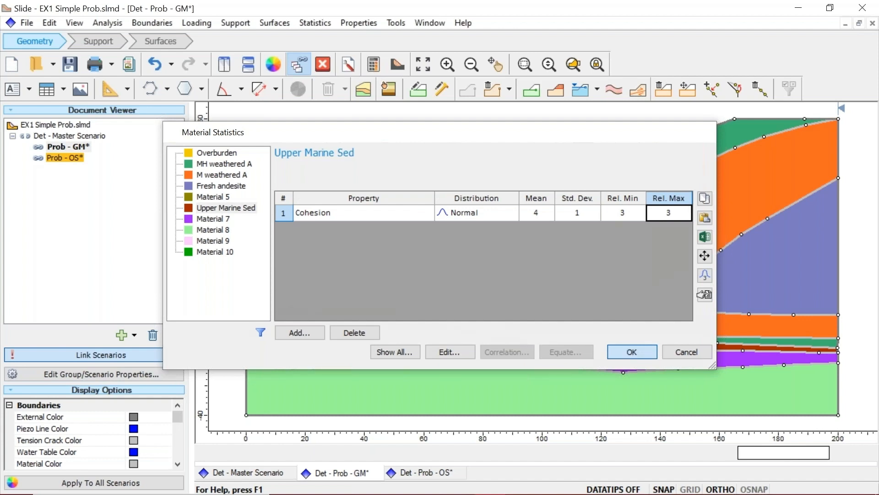
{"action": "key", "text": "Return"}
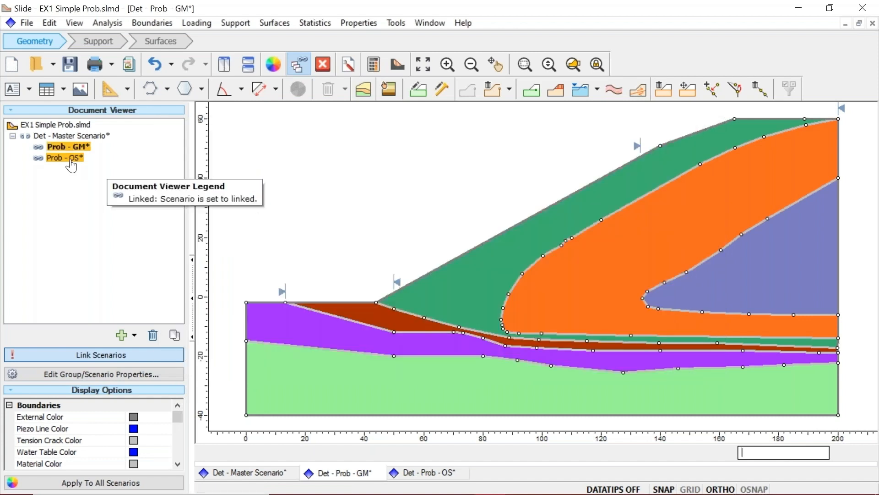
Check the material statistics of the Prob - OS scenario and close them without changes
{"action": "left_click", "coordinate": [71, 161]}
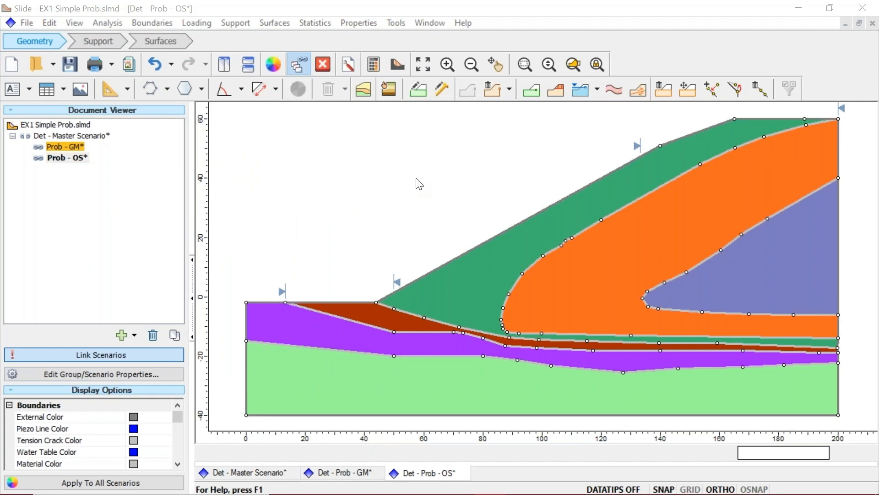
{"action": "left_click", "coordinate": [689, 352]}
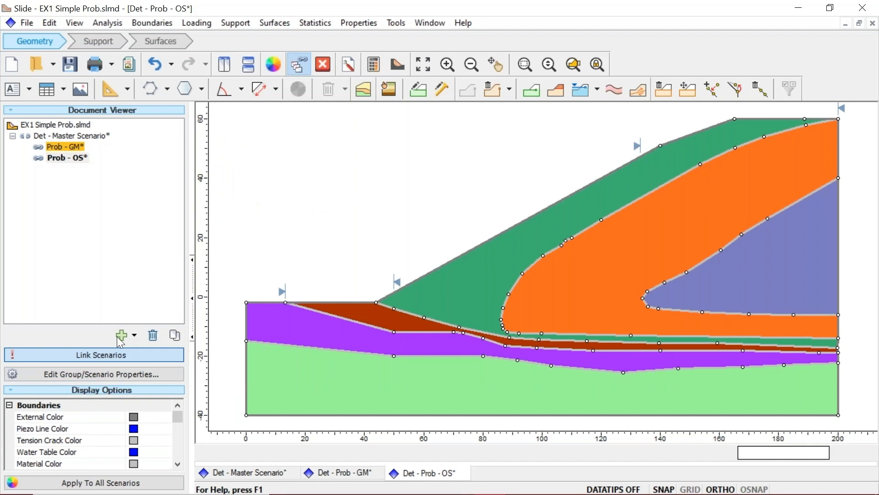
Turn off scenario linking, save the open scenarios and compute the model
{"action": "left_click", "coordinate": [116, 354]}
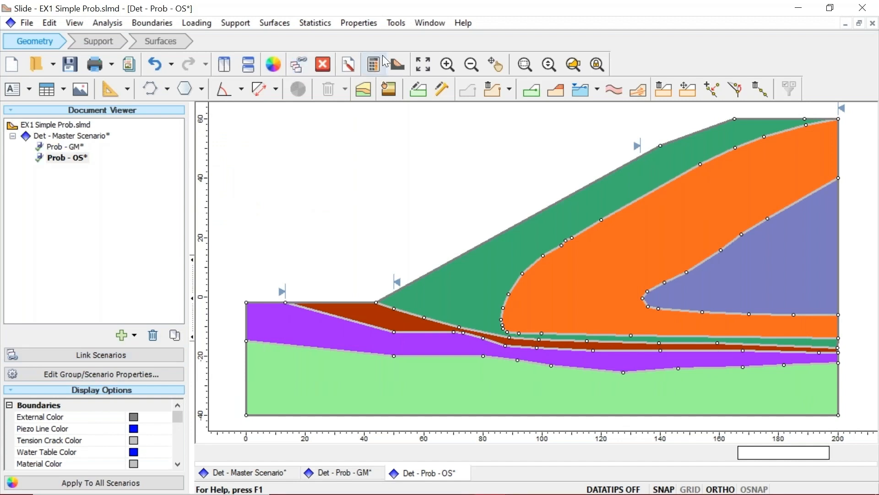
{"action": "left_click", "coordinate": [383, 59]}
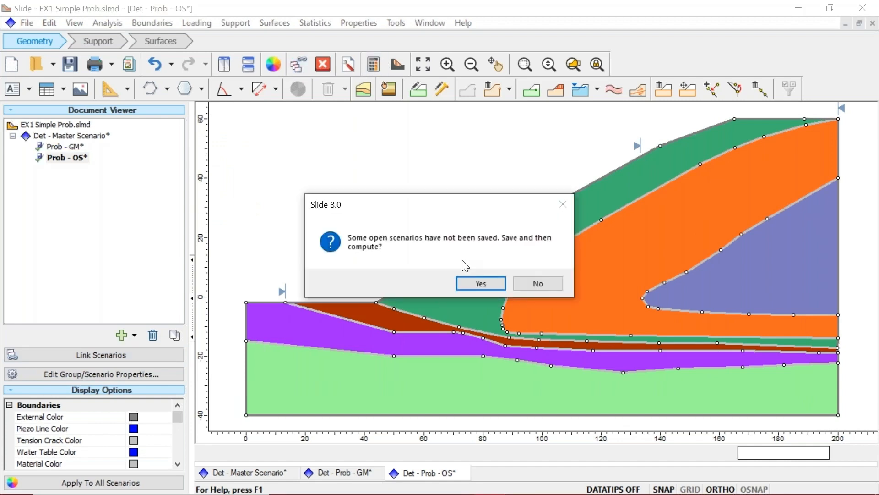
{"action": "key", "text": "Return"}
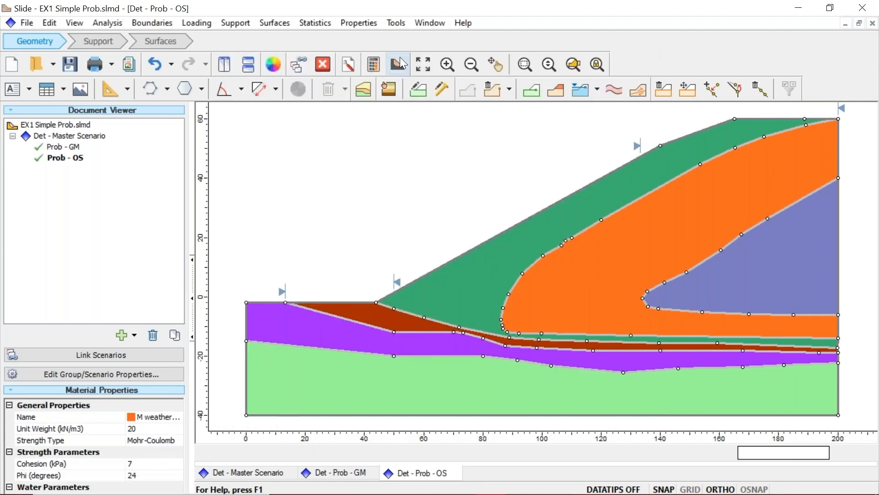
Open the computed results in Slide Interpret and examine the deterministic global minimum results of the Prob - GM scenario
{"action": "left_click", "coordinate": [398, 63]}
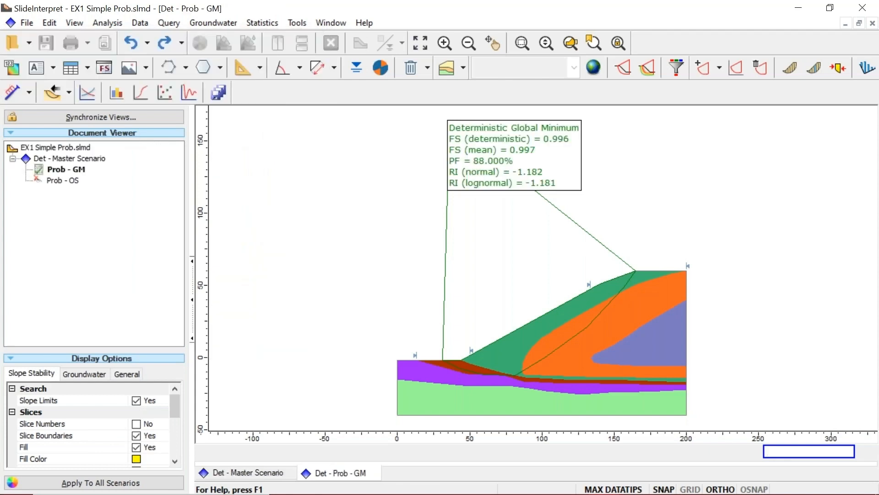
{"action": "mouse_move", "coordinate": [517, 362]}
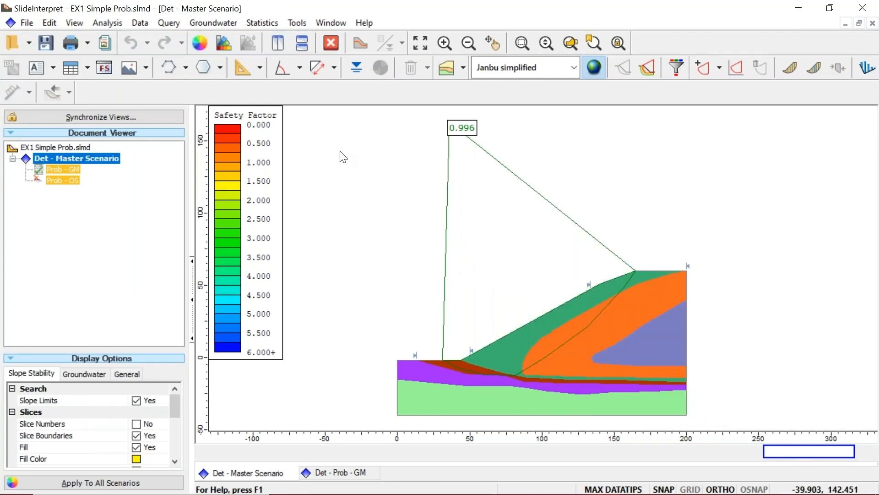
{"action": "mouse_move", "coordinate": [62, 176]}
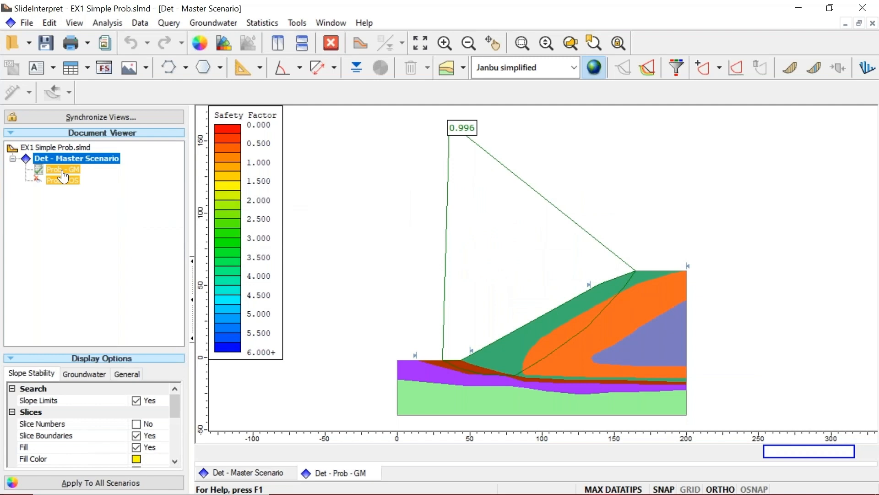
{"action": "left_click", "coordinate": [63, 170]}
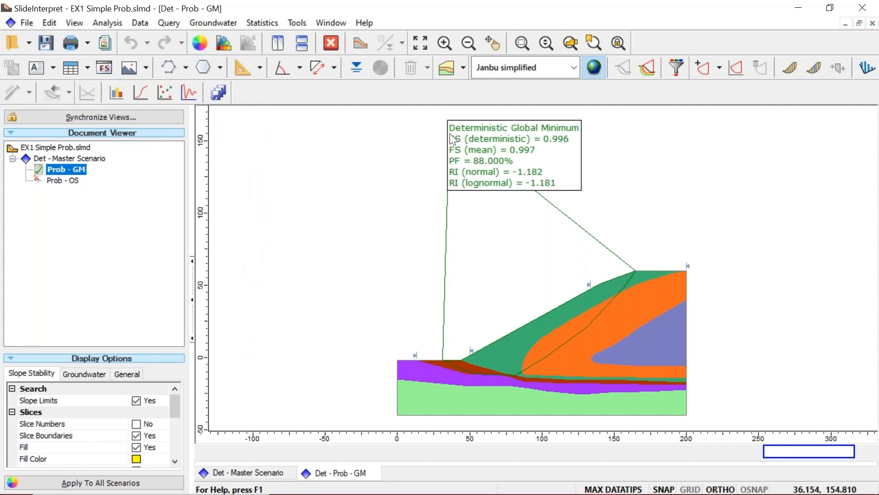
{"action": "mouse_move", "coordinate": [450, 134]}
{"action": "mouse_move", "coordinate": [514, 167]}
{"action": "mouse_move", "coordinate": [446, 167]}
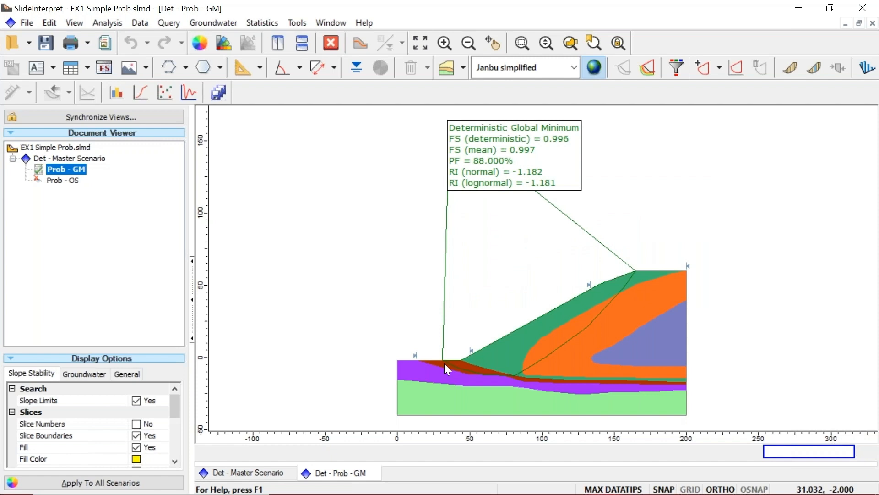
{"action": "mouse_move", "coordinate": [442, 362]}
Plot a 30-bin histogram of the Upper Marine Sed cohesion for the Prob - GM scenario
{"action": "left_click", "coordinate": [256, 23]}
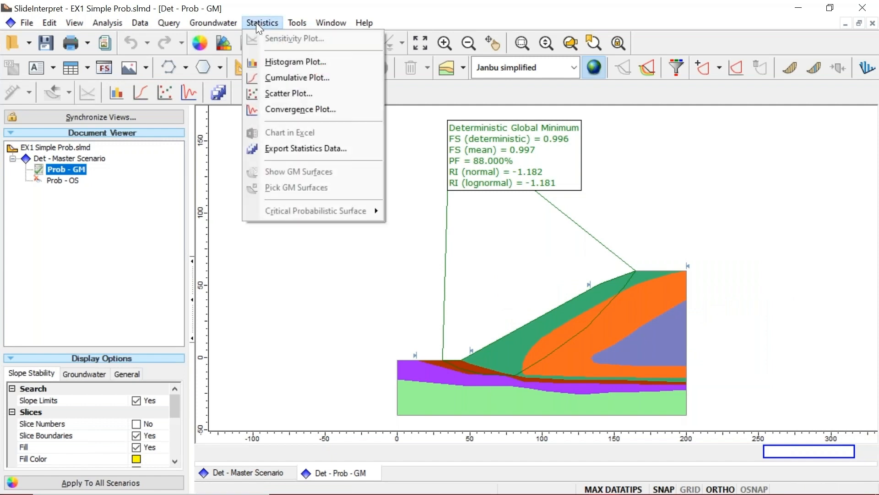
{"action": "left_click", "coordinate": [277, 65]}
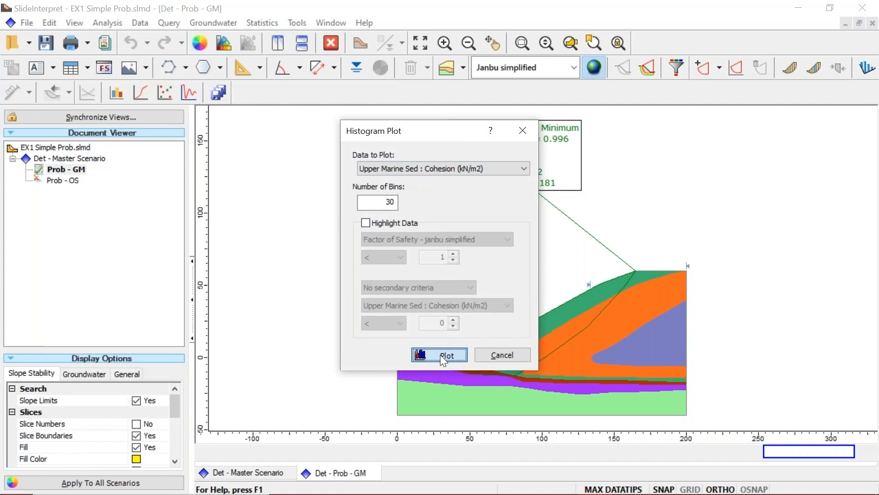
{"action": "left_click", "coordinate": [443, 358]}
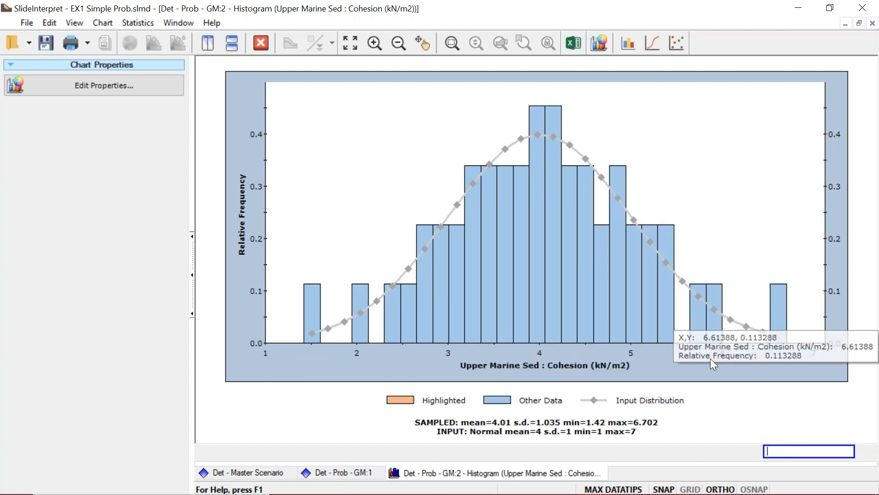
Change the histogram data to Factor of Safety - janbu simplified, highlight values below 1, and close the chart after viewing it
{"action": "right_click", "coordinate": [312, 146]}
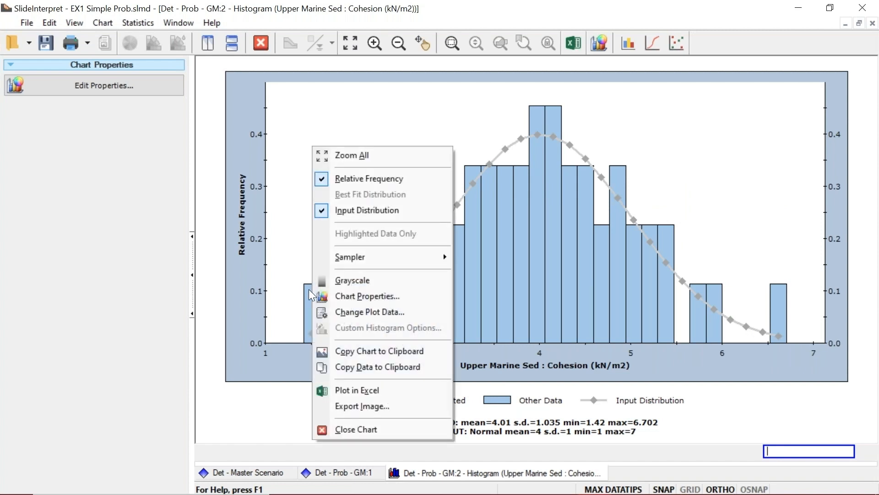
{"action": "left_click", "coordinate": [350, 312]}
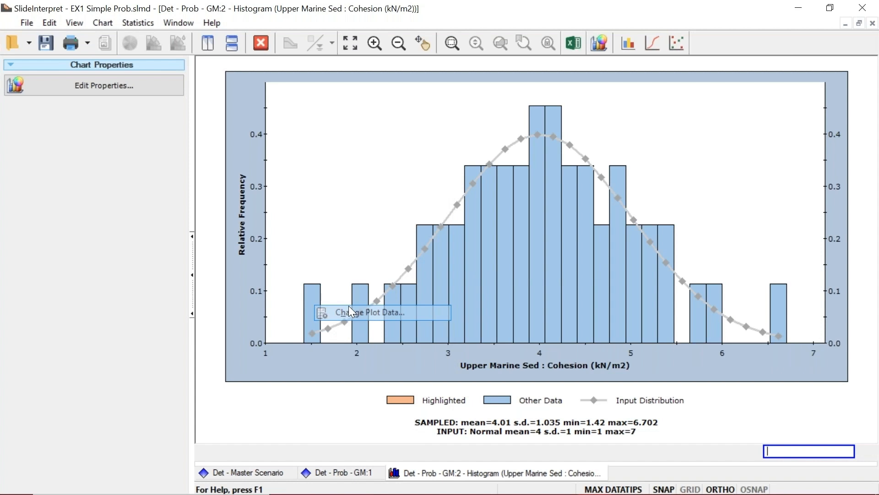
{"action": "left_click", "coordinate": [422, 167]}
{"action": "left_click", "coordinate": [424, 189]}
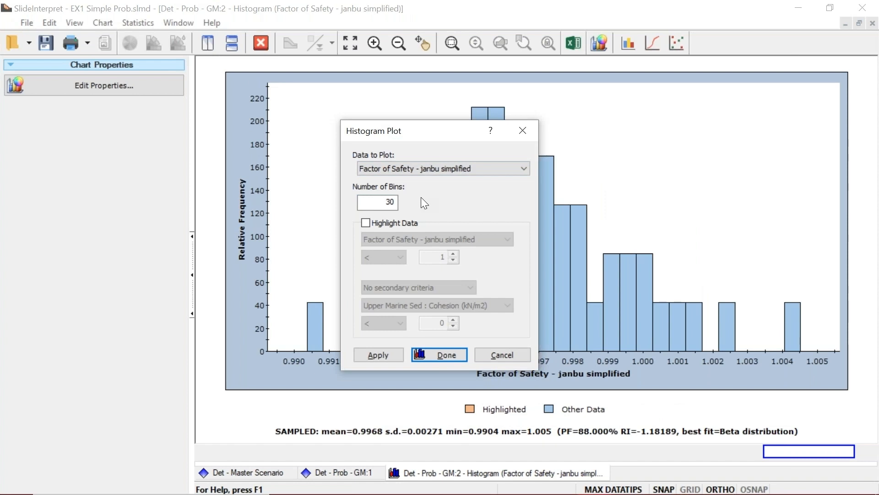
{"action": "left_click", "coordinate": [424, 222]}
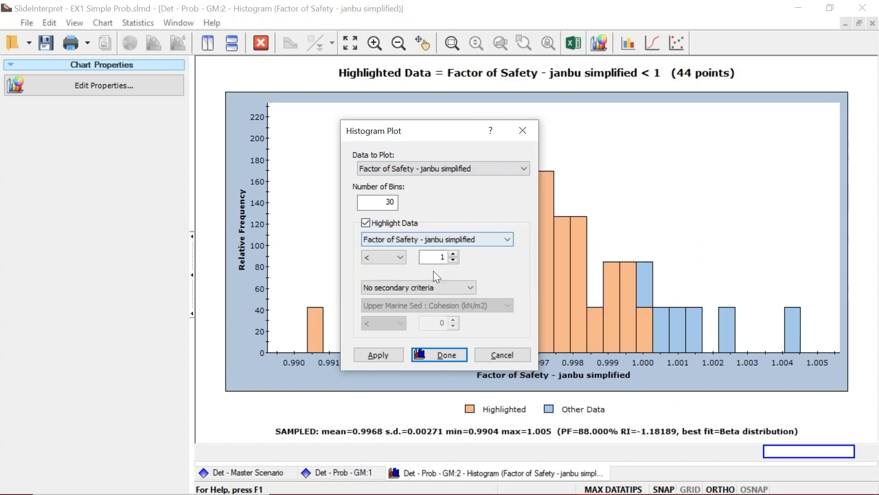
{"action": "left_click", "coordinate": [446, 355]}
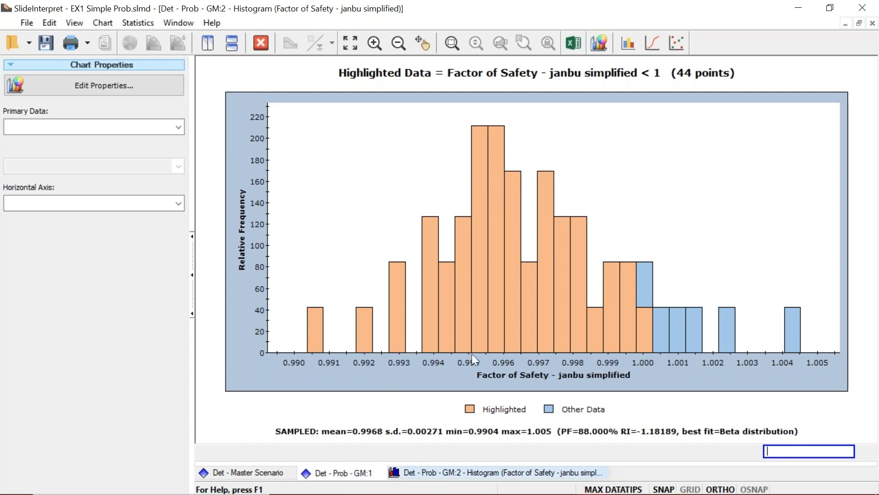
{"action": "left_click", "coordinate": [261, 43]}
View a scatter plot of Upper Marine Sed cohesion against janbu simplified factor of safety without highlighted data, and close the chart
{"action": "left_click", "coordinate": [259, 20]}
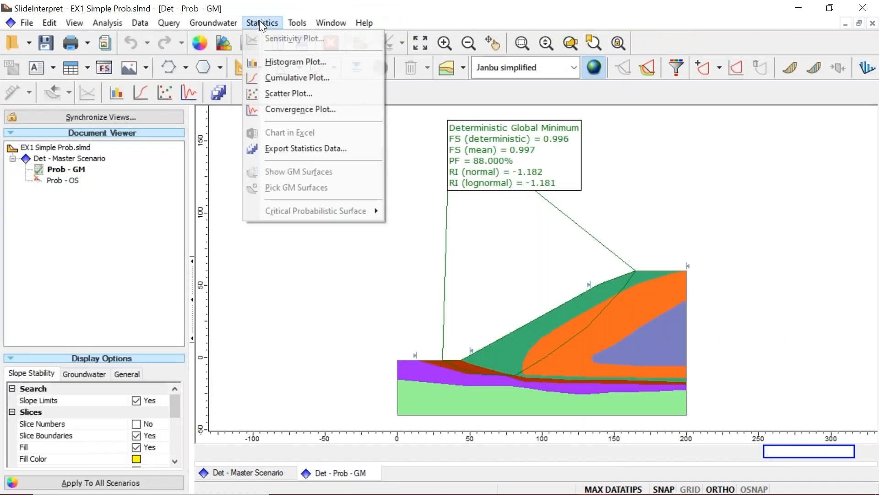
{"action": "left_click", "coordinate": [292, 89]}
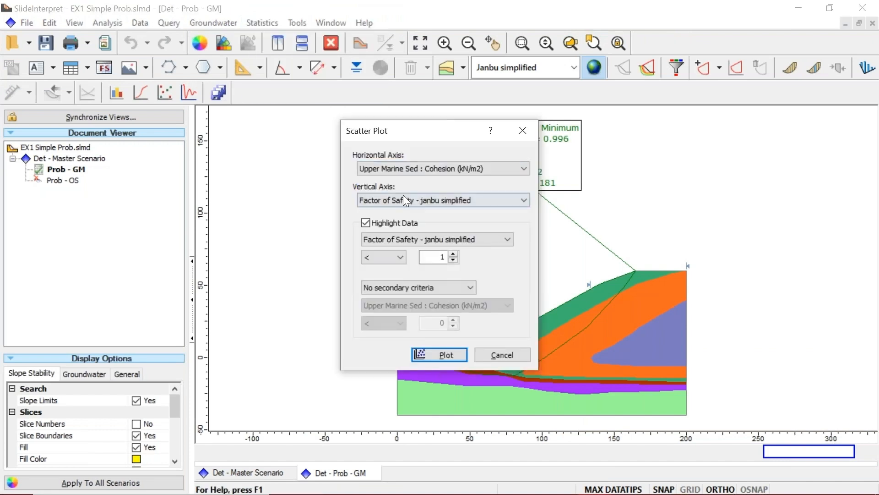
{"action": "left_click", "coordinate": [402, 222]}
{"action": "left_click", "coordinate": [401, 223]}
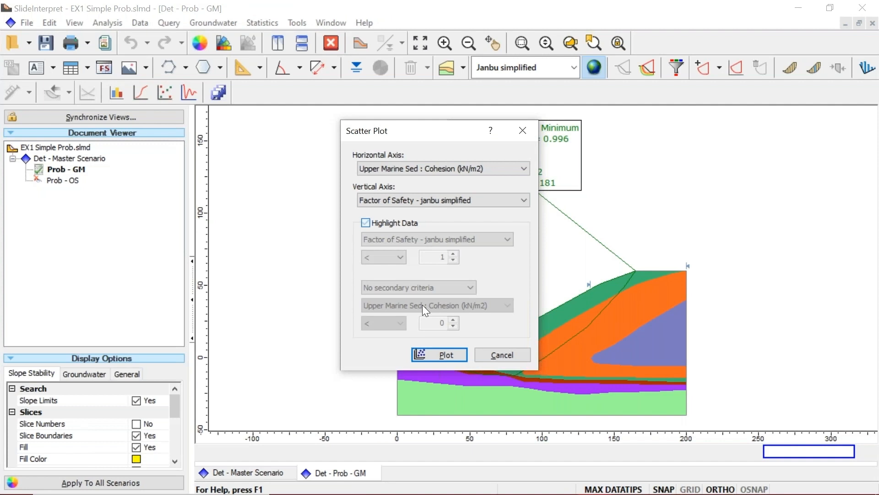
{"action": "left_click", "coordinate": [441, 355]}
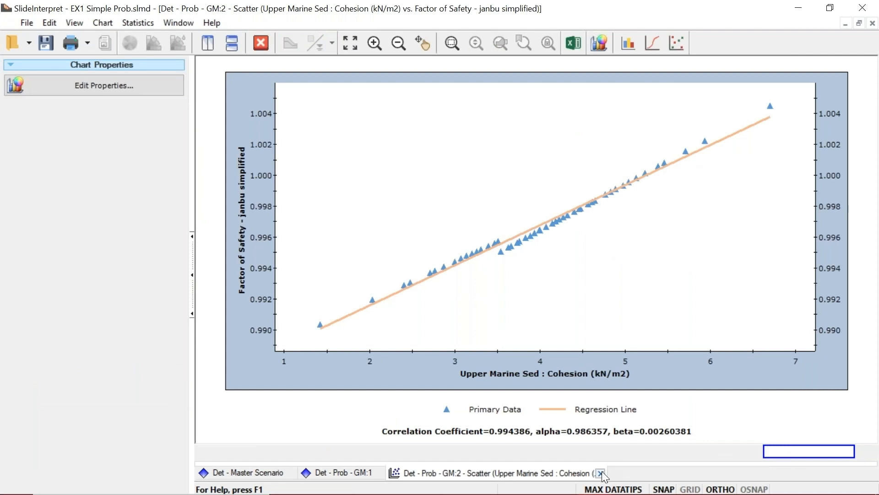
{"action": "left_click", "coordinate": [604, 473]}
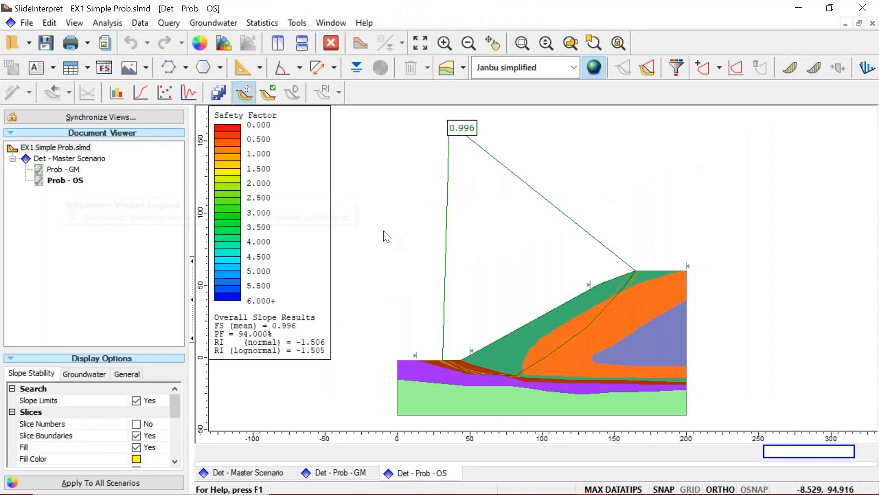
Compare the computed results of the Prob - GM scenario with those of the Prob - OS scenario
{"action": "mouse_move", "coordinate": [64, 173]}
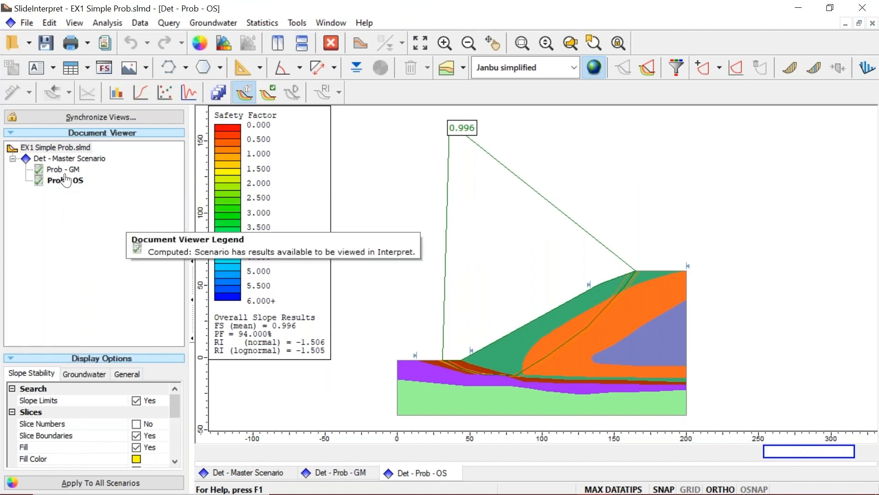
{"action": "left_click", "coordinate": [64, 174]}
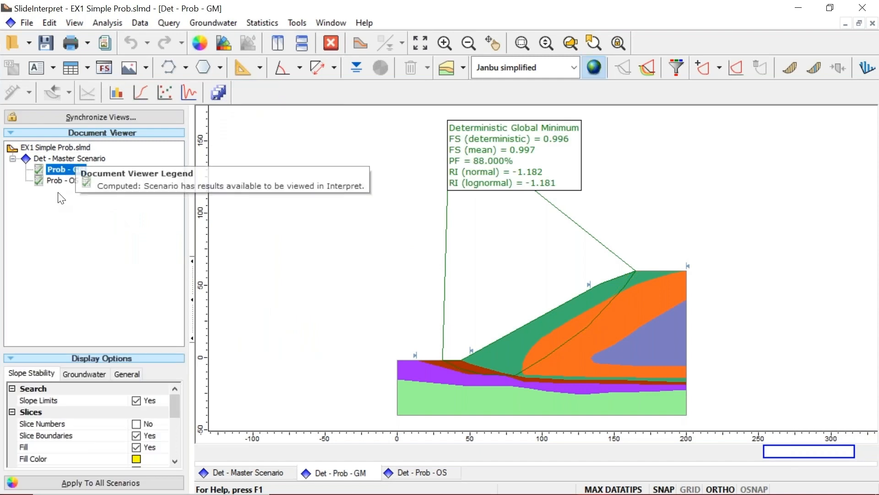
{"action": "left_click", "coordinate": [58, 181]}
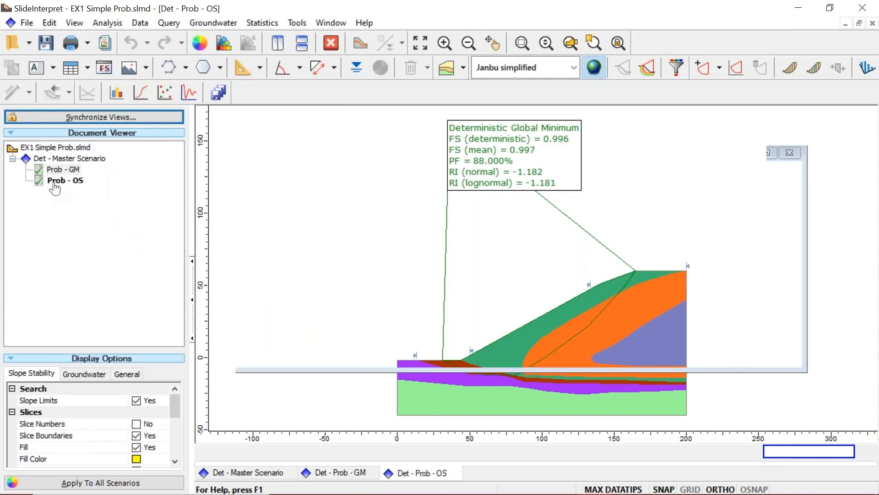
Turn off the material colours in the general display options of the Prob - OS scenario
{"action": "left_click", "coordinate": [125, 372]}
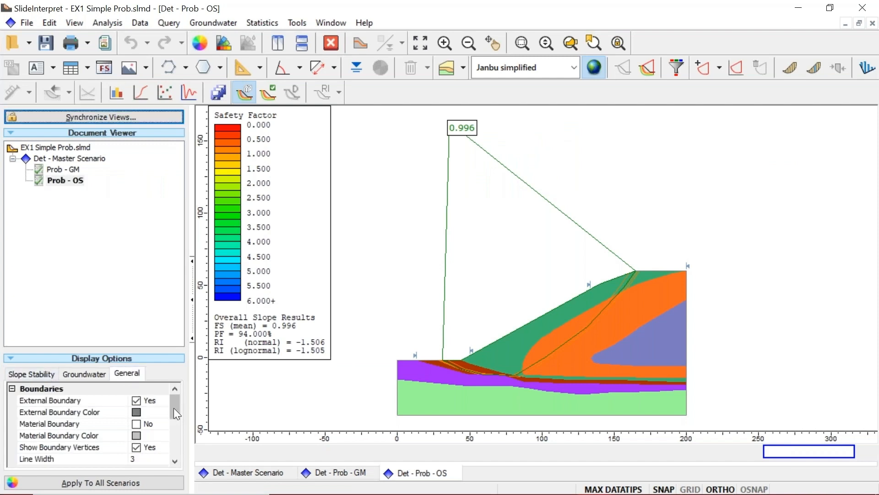
{"action": "left_click_drag", "start_coordinate": [174, 409], "coordinate": [172, 435]}
{"action": "left_click", "coordinate": [138, 432]}
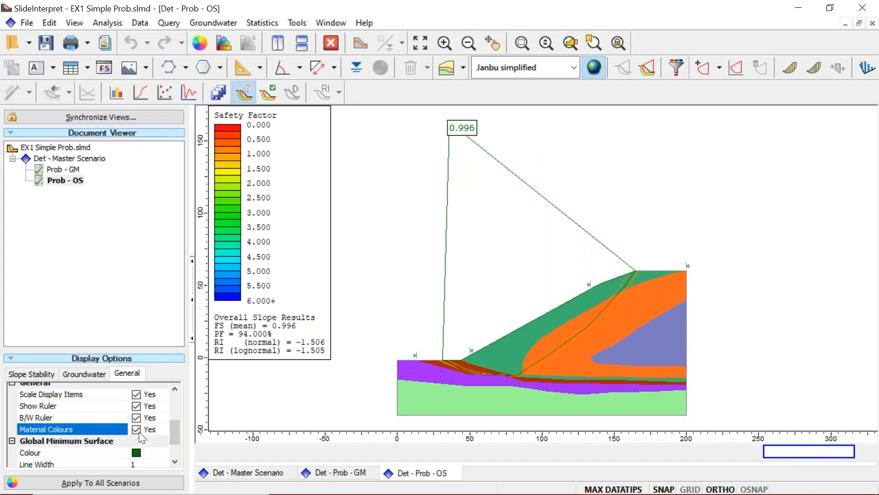
{"action": "left_click", "coordinate": [139, 431]}
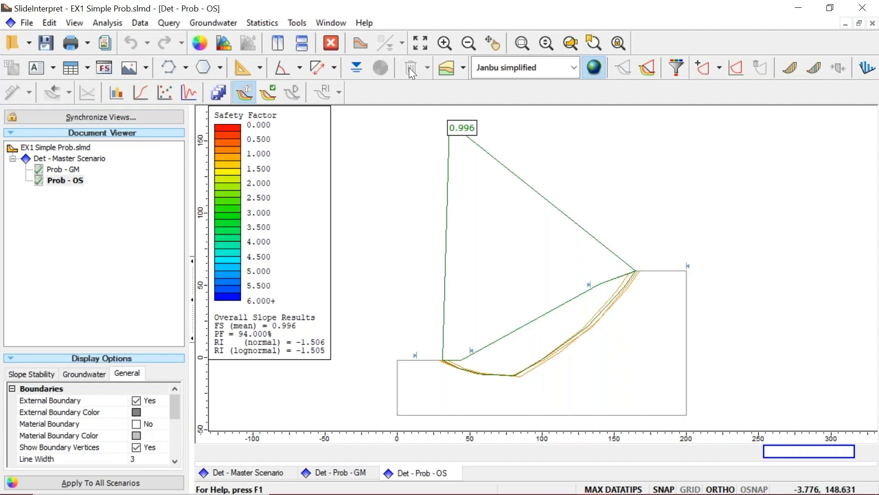
Zoom in on the Prob - OS slip surfaces and inspect the share of surfaces and factor of safety range for each
{"action": "left_click", "coordinate": [522, 43]}
{"action": "left_click", "coordinate": [386, 207]}
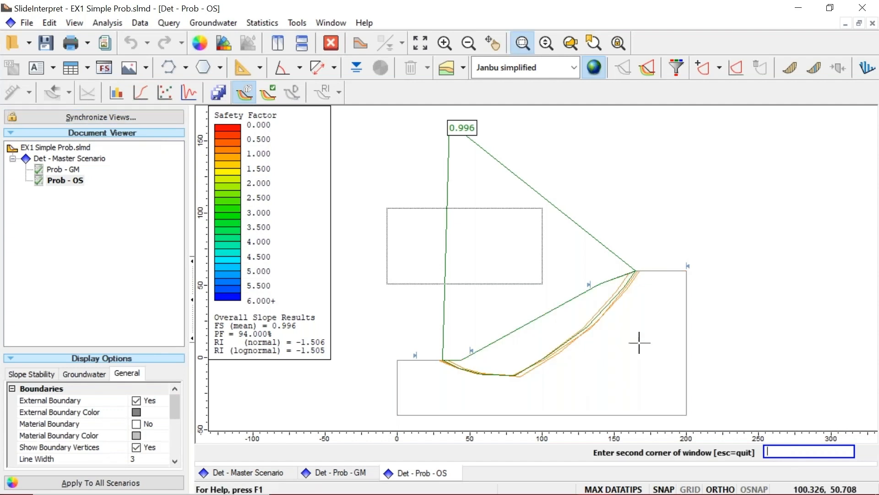
{"action": "left_click", "coordinate": [639, 343]}
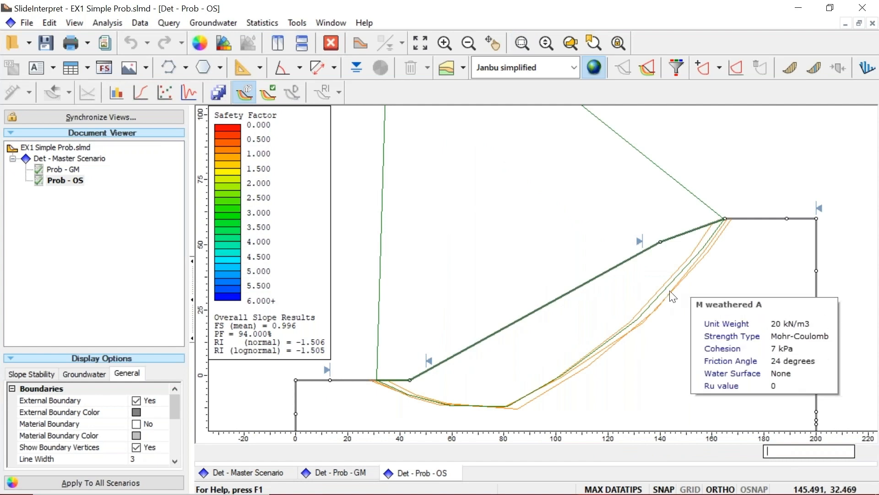
{"action": "mouse_move", "coordinate": [668, 300]}
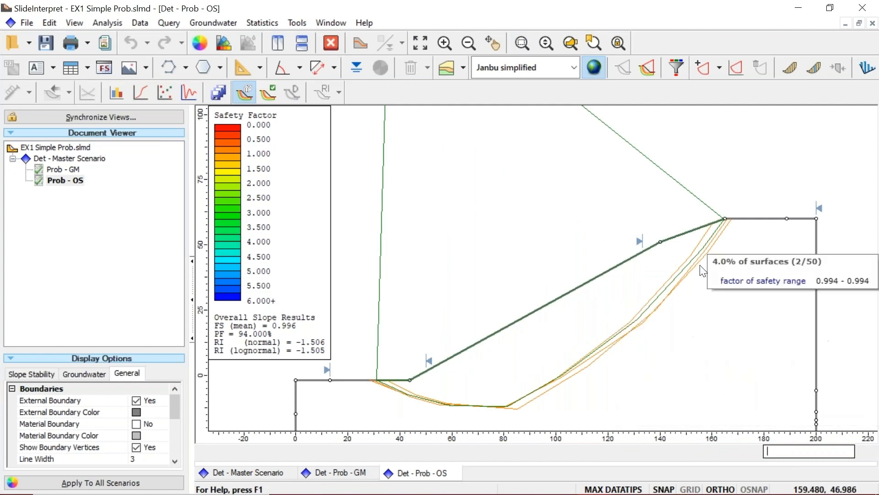
{"action": "mouse_move", "coordinate": [691, 259]}
{"action": "mouse_move", "coordinate": [517, 417]}
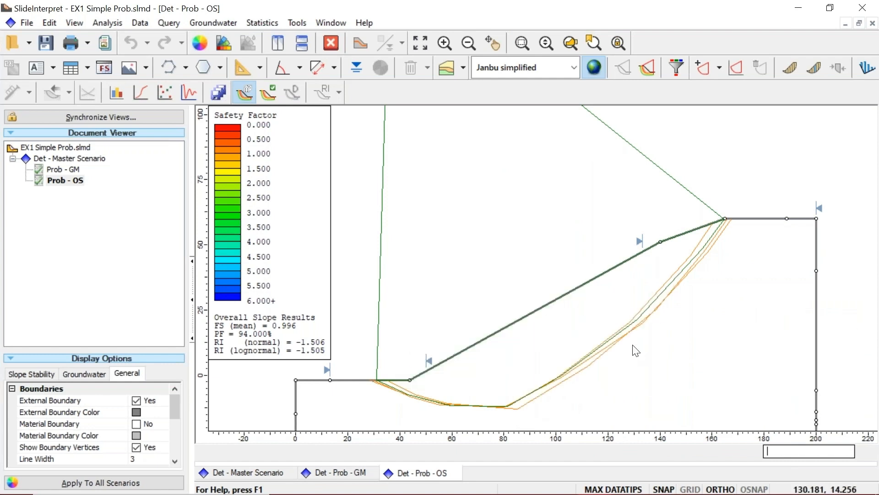
Switch to the PowerPoint slide show of the Slide2 webinar
{"action": "mouse_move", "coordinate": [715, 255]}
{"action": "key", "text": "alt"}
{"action": "key", "text": "alt+Tab"}
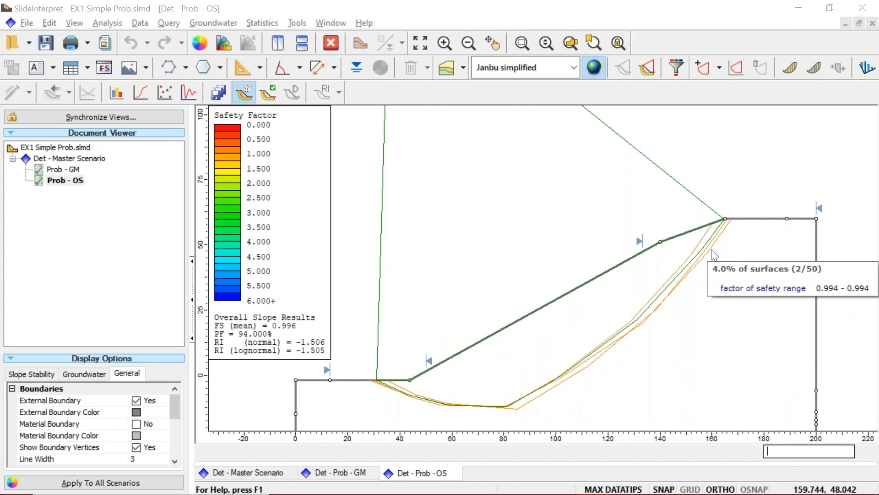
{"action": "key", "text": "alt+Tab"}
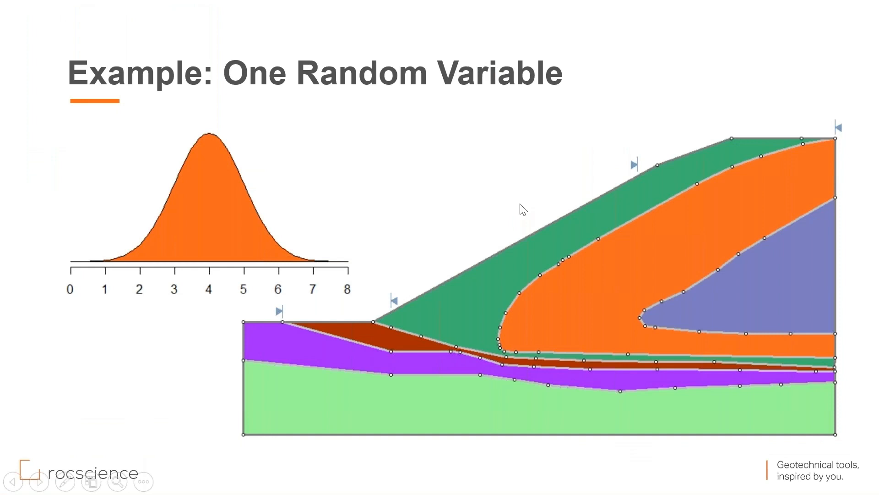
{"action": "left_click", "coordinate": [521, 204]}
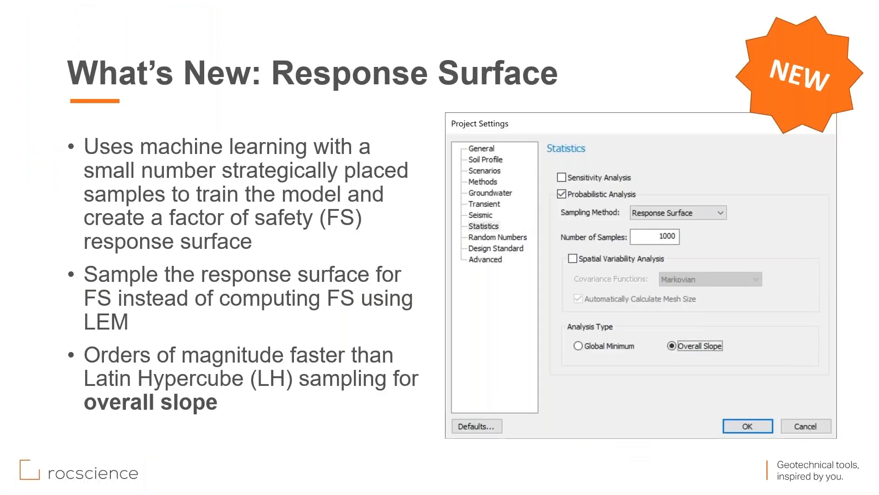